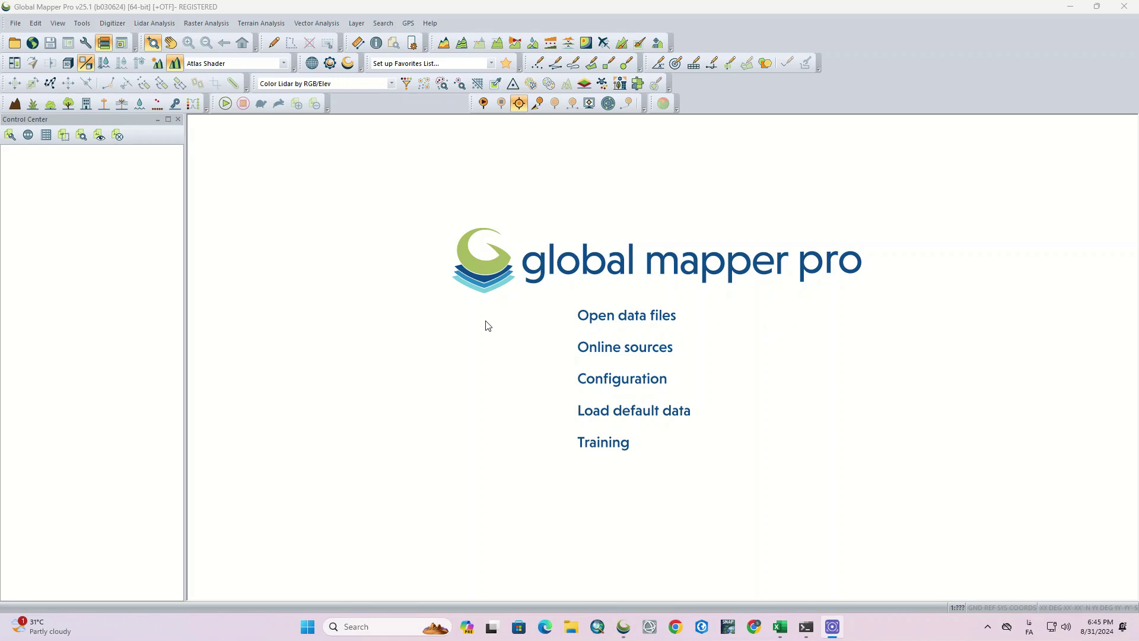
# Bring up the Open dialog showing the Desktop folder
pyautogui.click(15, 43)
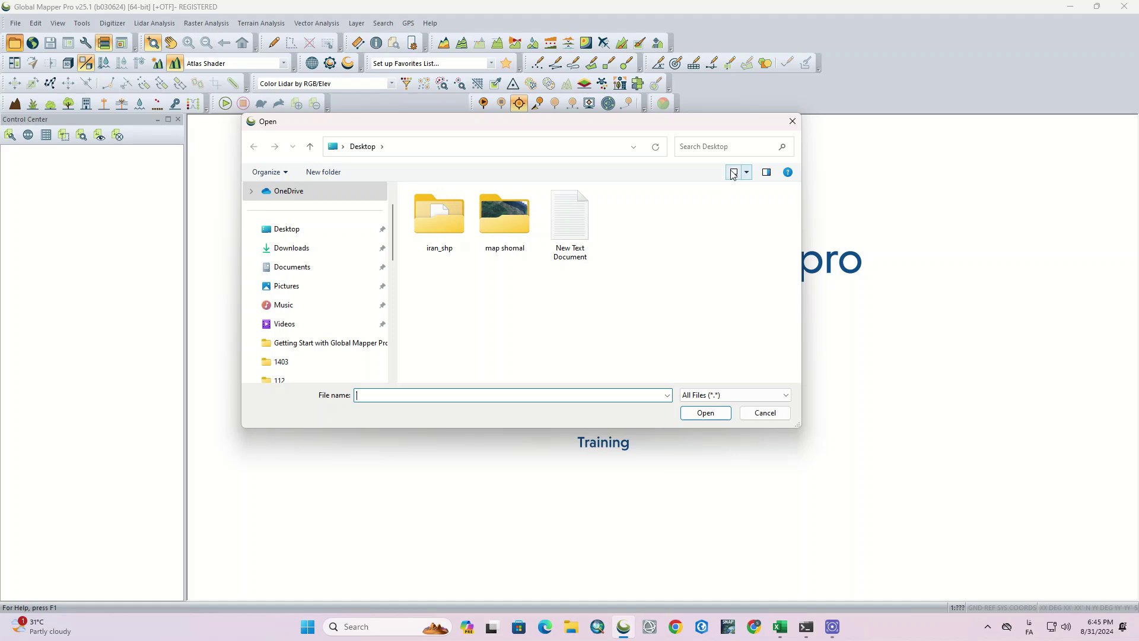
pyautogui.click(792, 121)
pyautogui.click(14, 23)
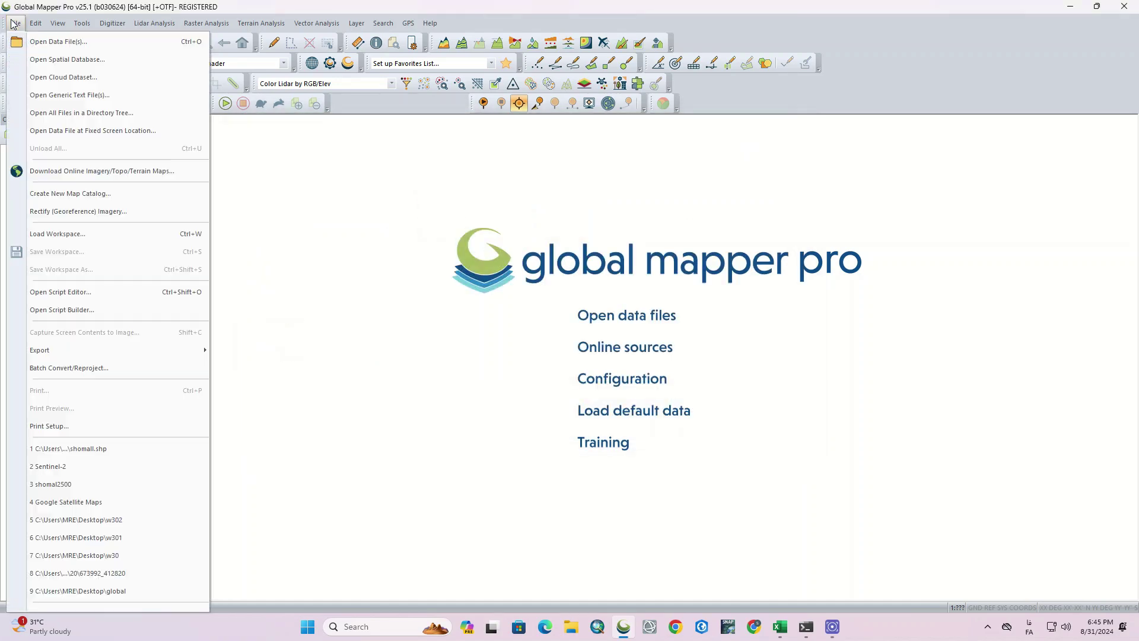
pyautogui.click(149, 41)
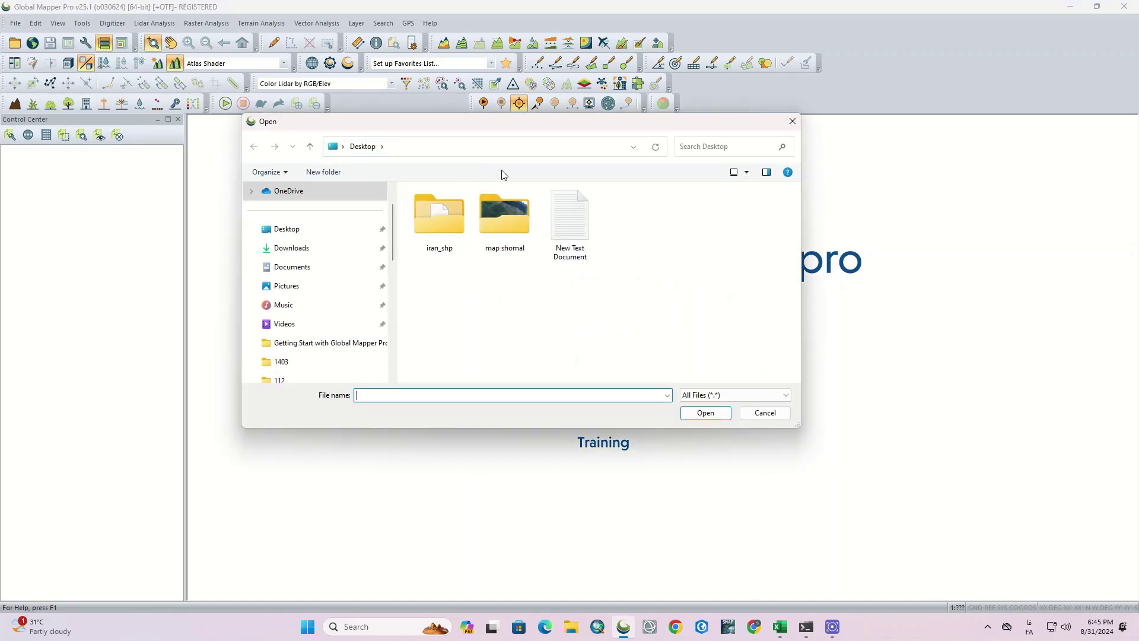
pyautogui.click(793, 121)
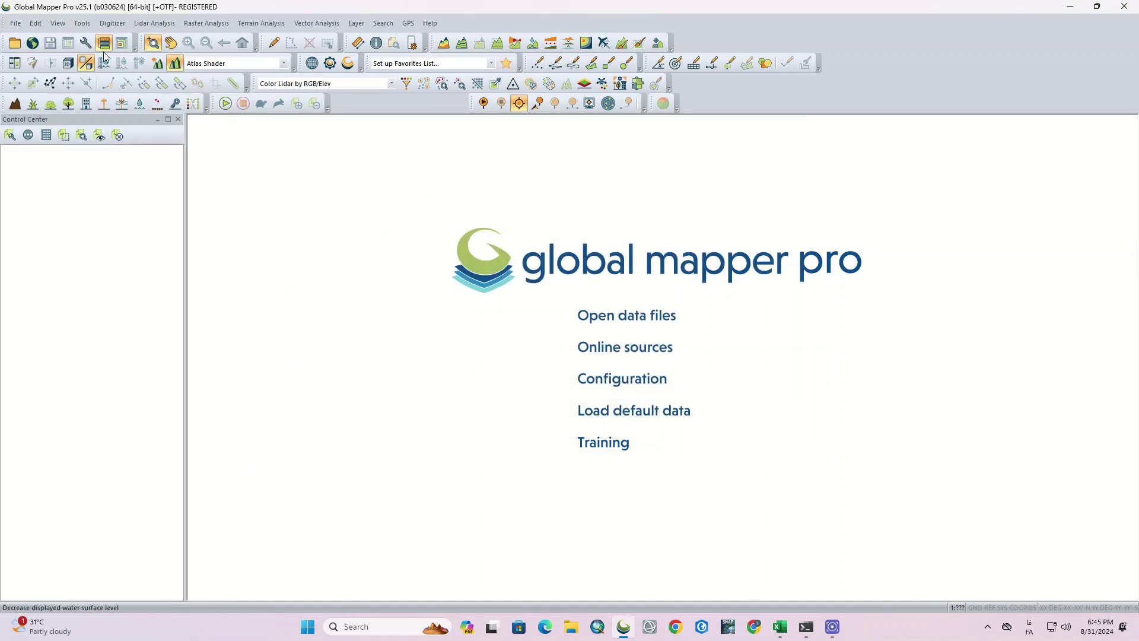
pyautogui.click(15, 23)
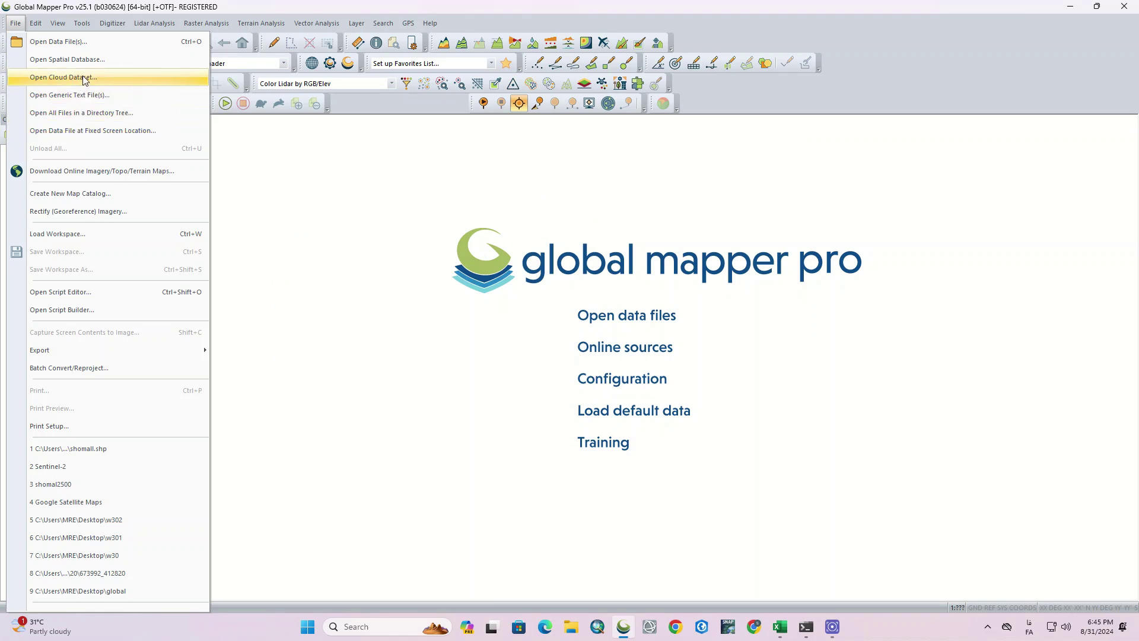
pyautogui.click(83, 59)
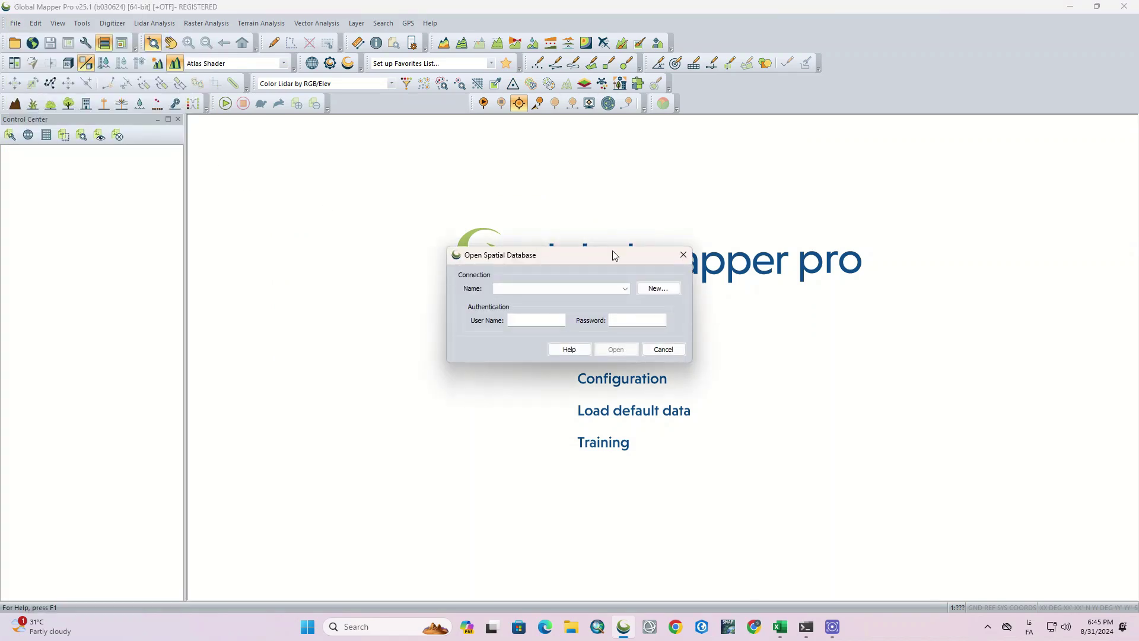
pyautogui.click(682, 256)
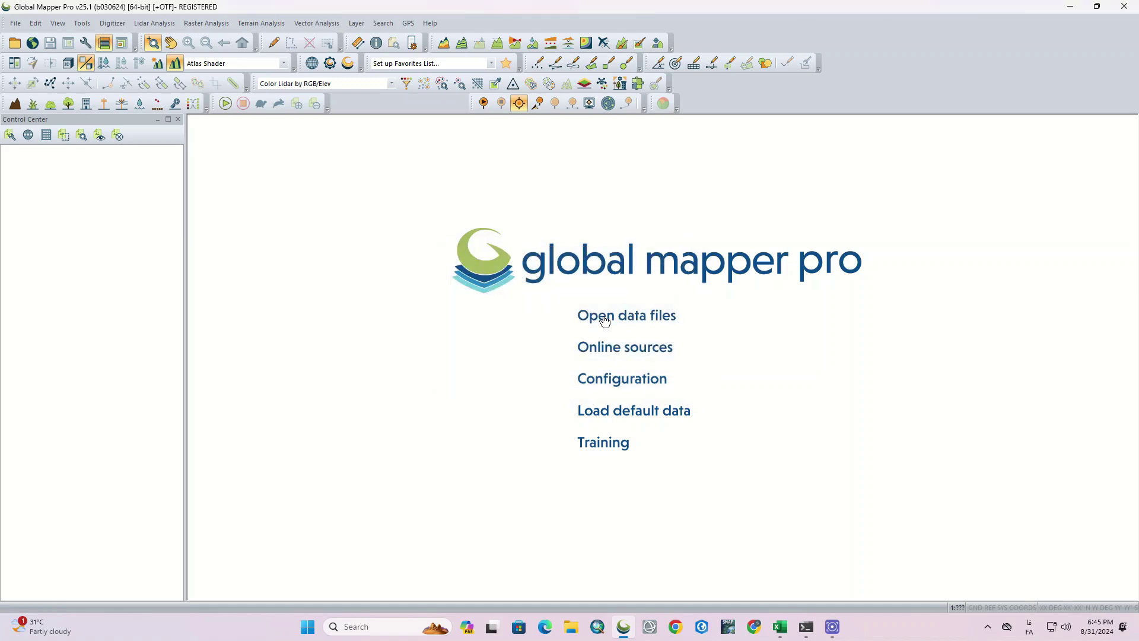
pyautogui.click(635, 322)
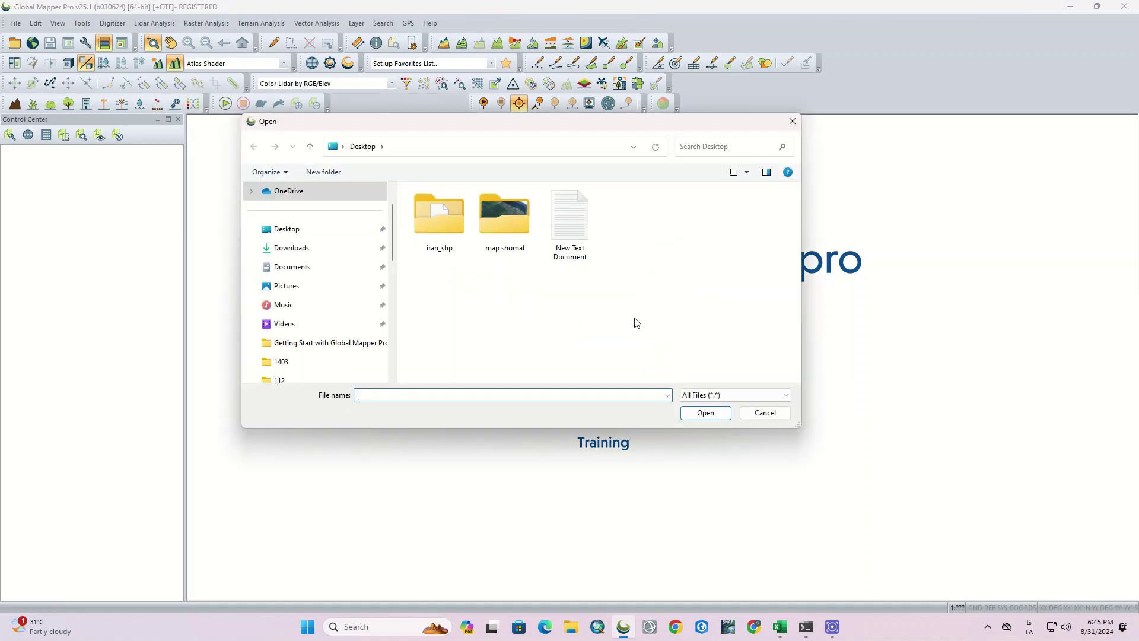
# Filter the Open dialog's file type to Shapefile (*.shp)
pyautogui.click(682, 396)
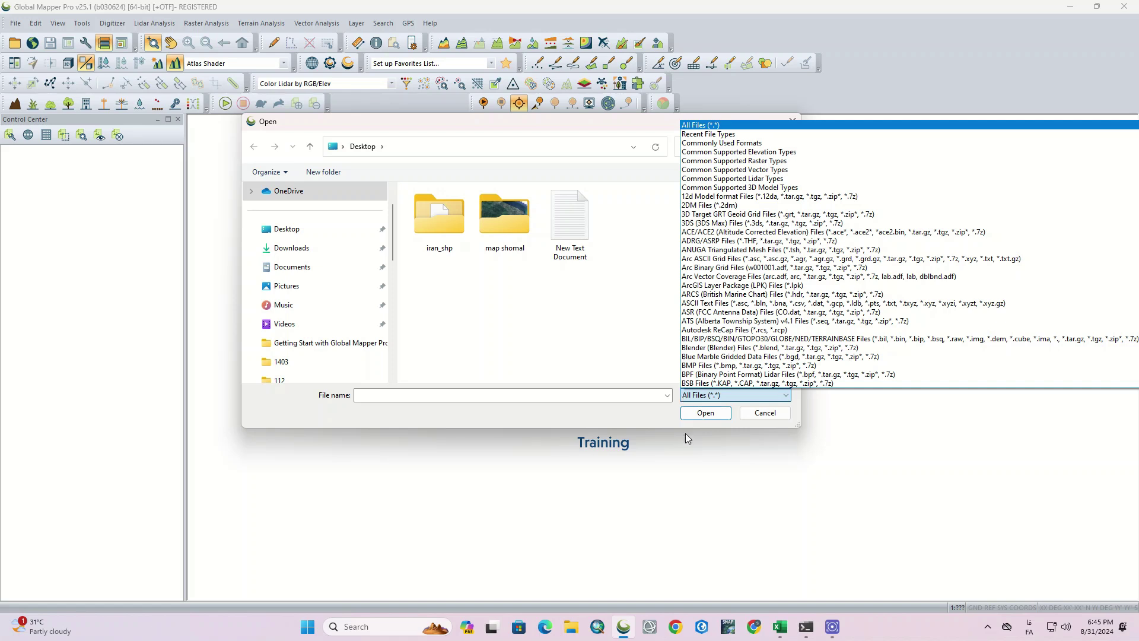
pyautogui.click(648, 463)
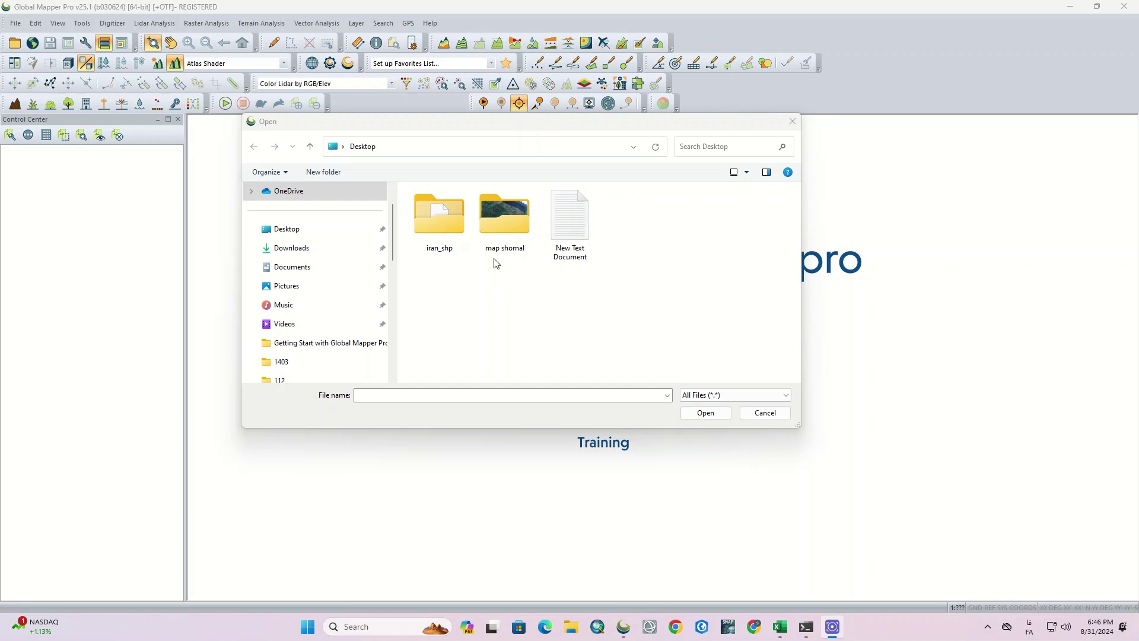
pyautogui.click(683, 396)
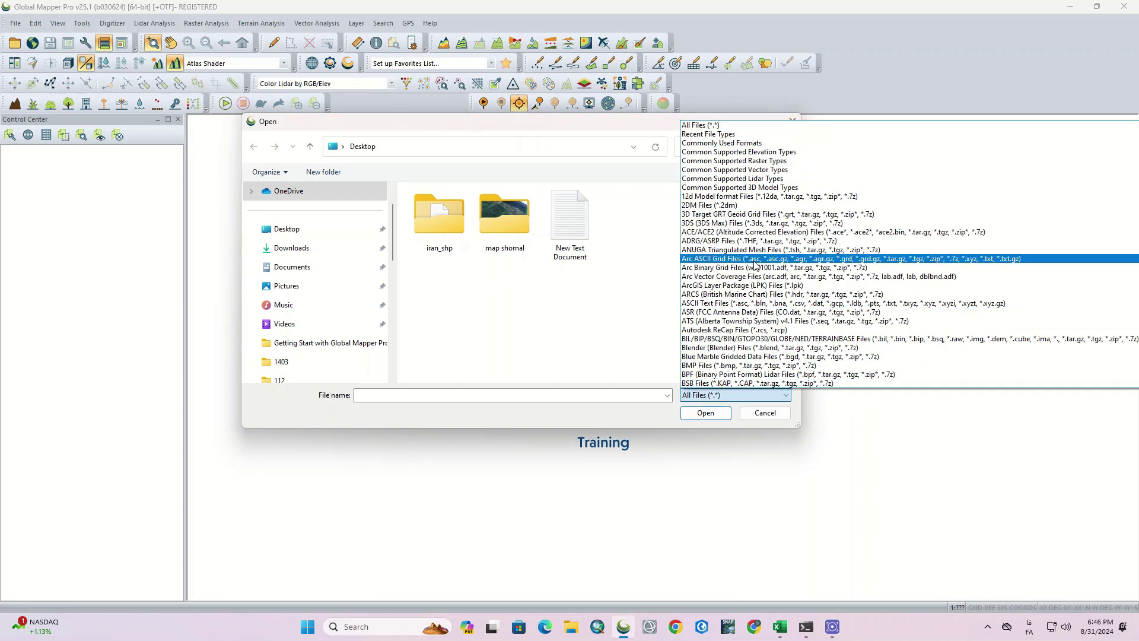
pyautogui.scroll(-20, 758, 220)
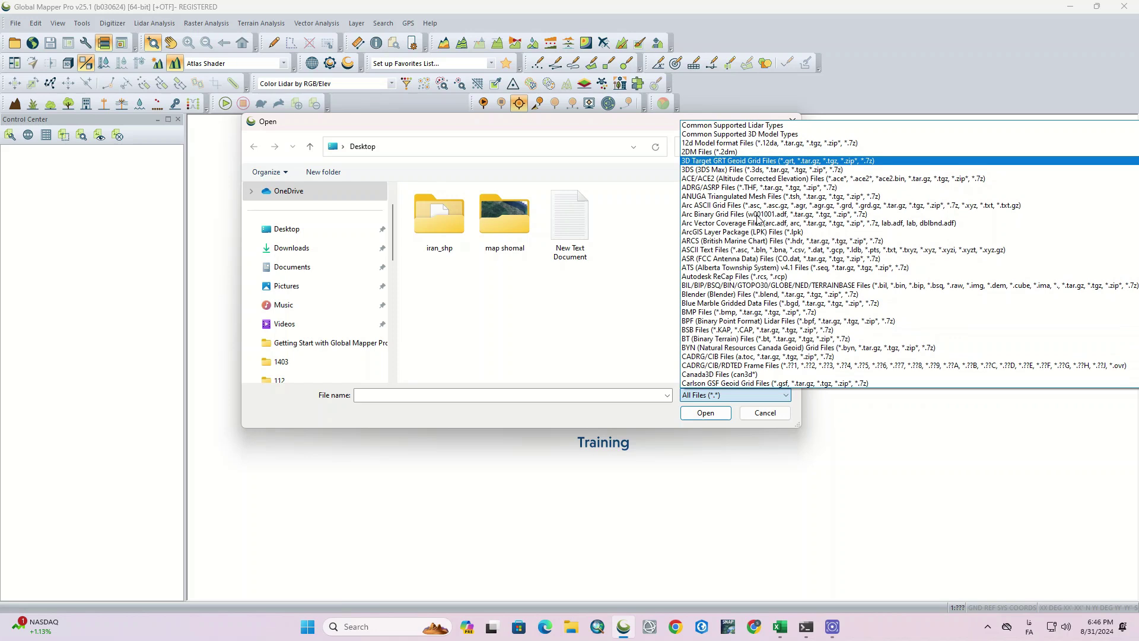
pyautogui.scroll(-4, 758, 278)
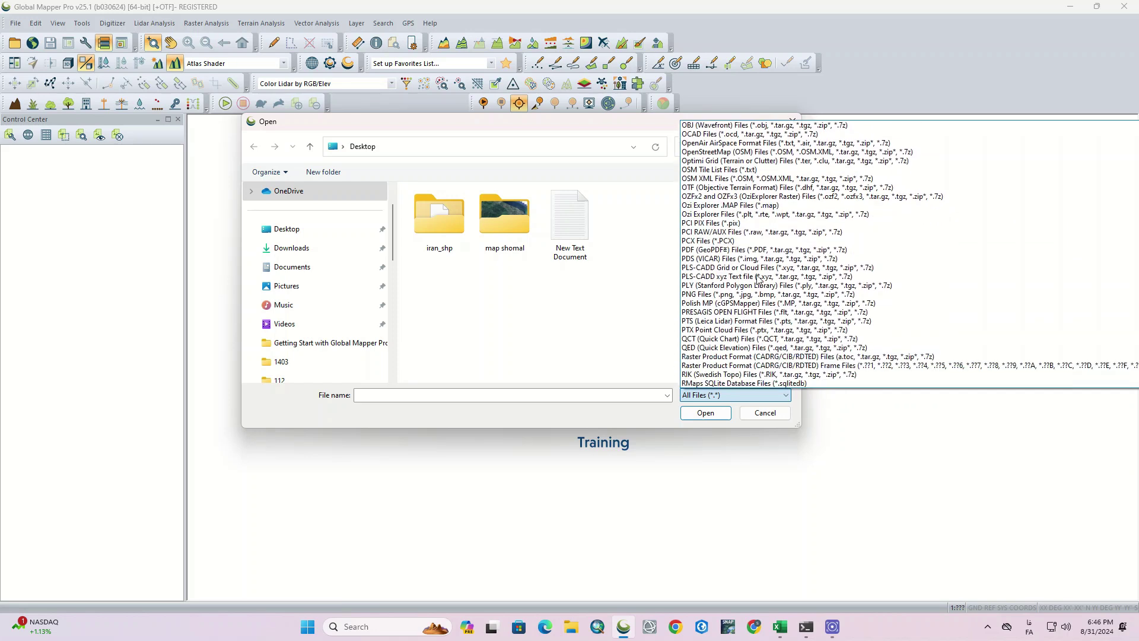
pyautogui.scroll(-8, 758, 277)
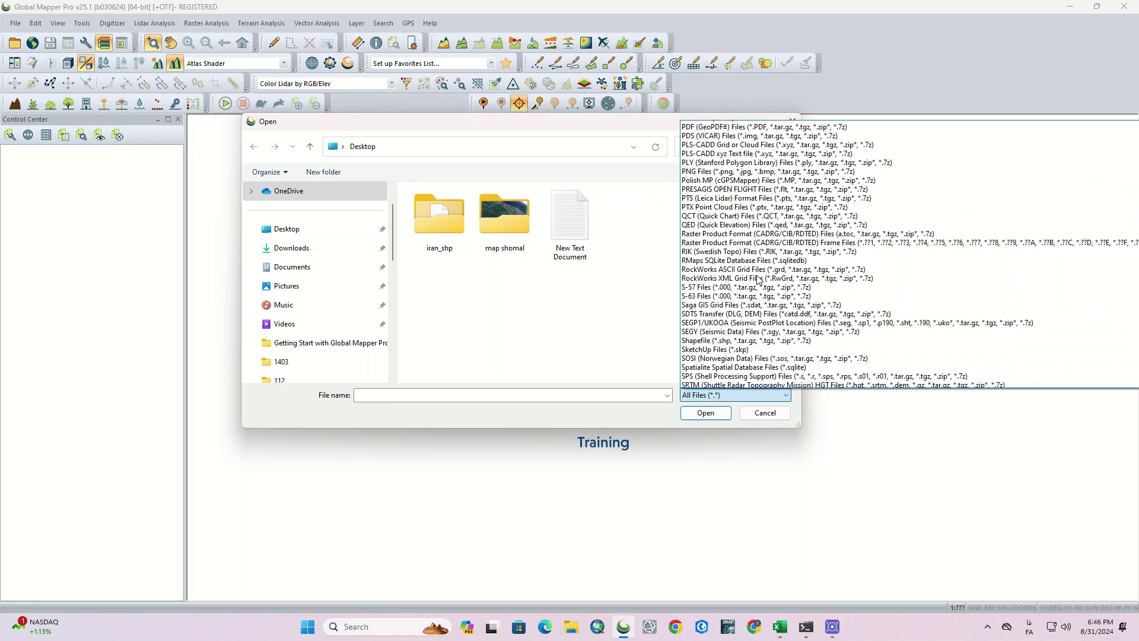
pyautogui.scroll(-3, 758, 278)
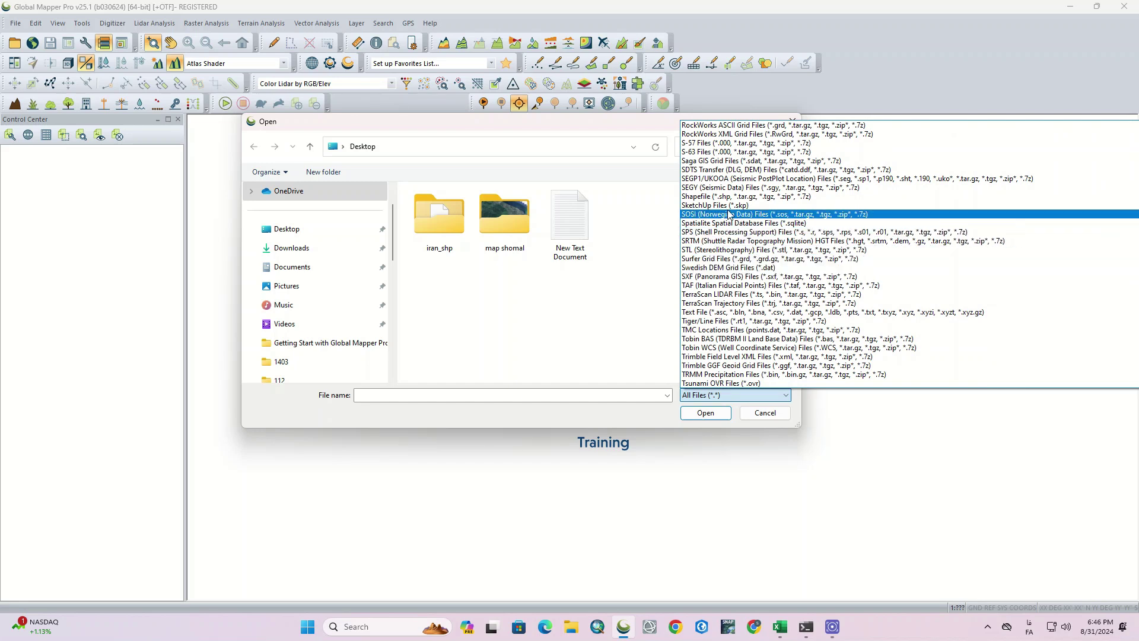
pyautogui.click(790, 197)
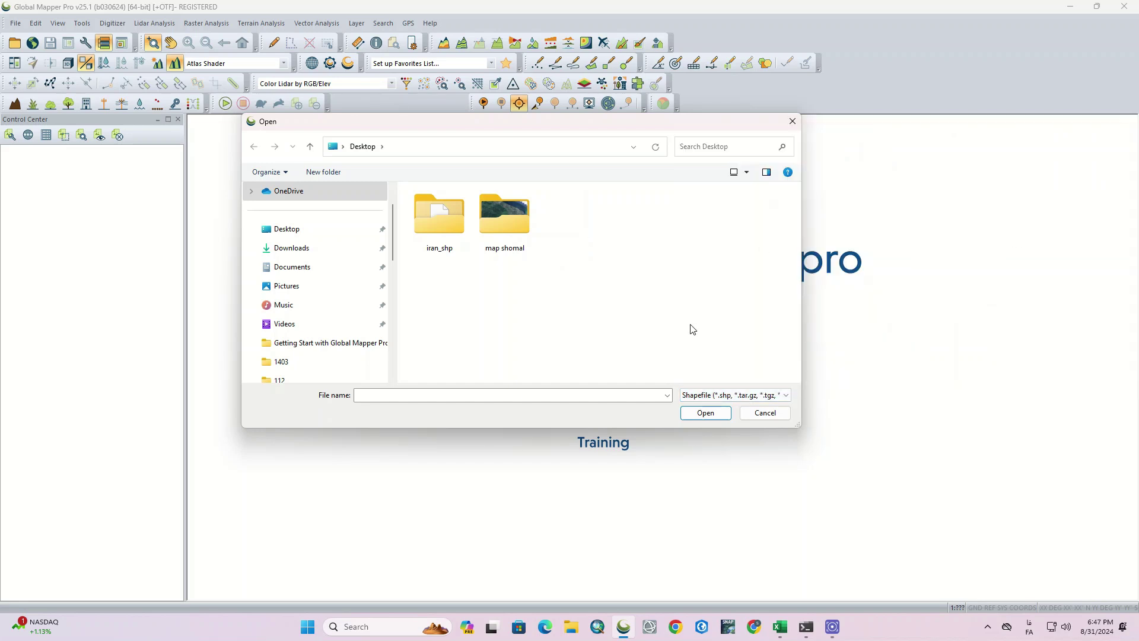
# Load priority_shp.shp from the iran_shp folder as a map layer
pyautogui.doubleClick(517, 230)
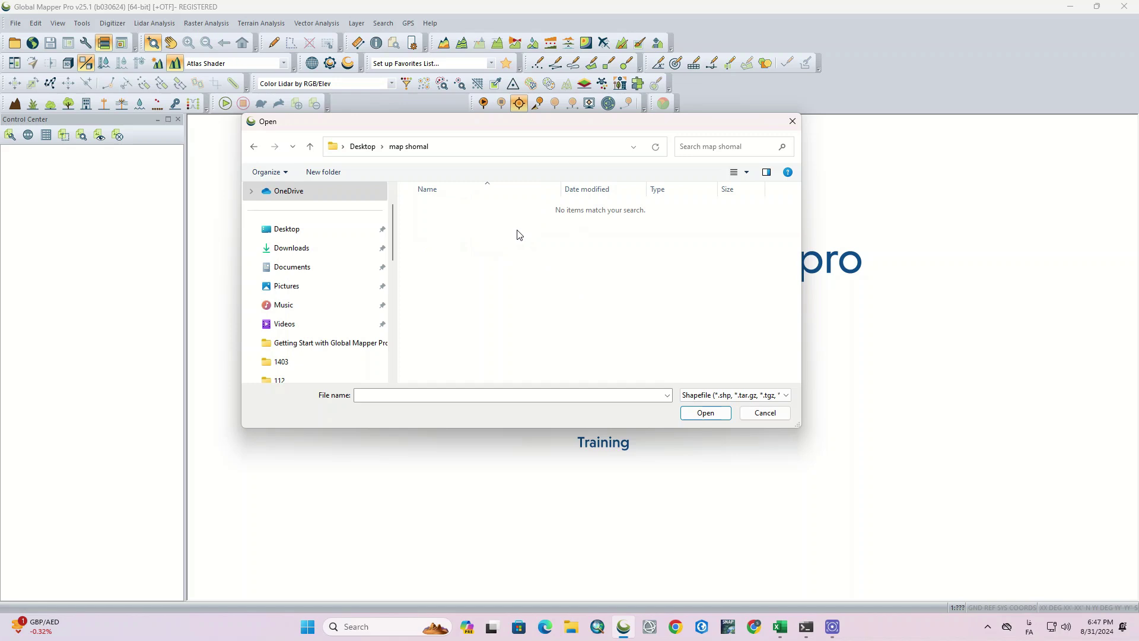
pyautogui.click(254, 148)
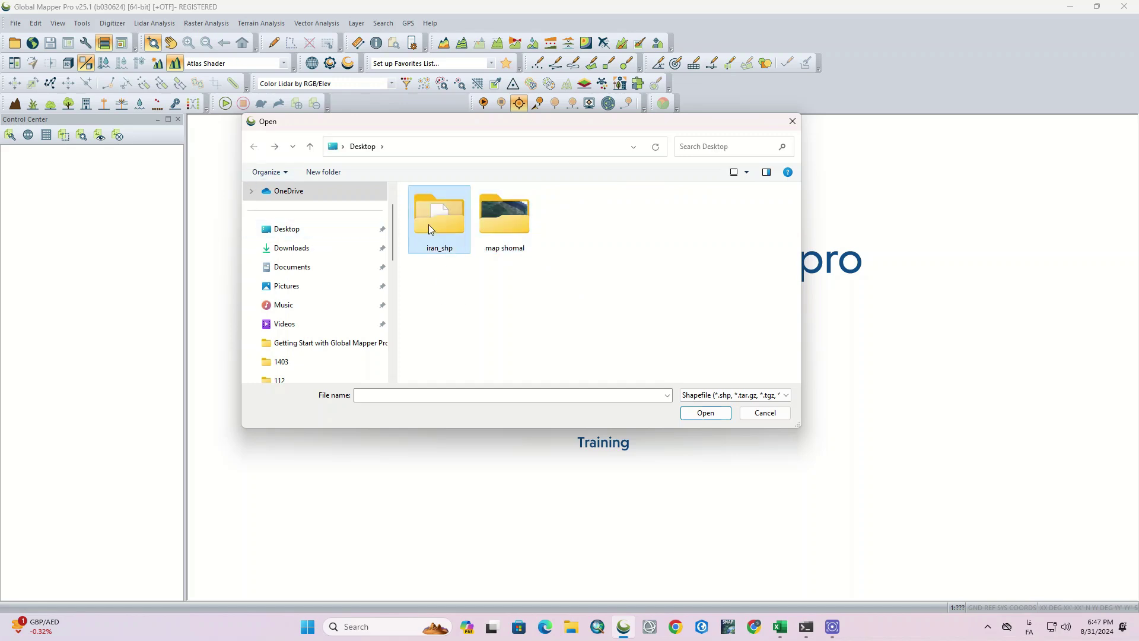
pyautogui.doubleClick(428, 225)
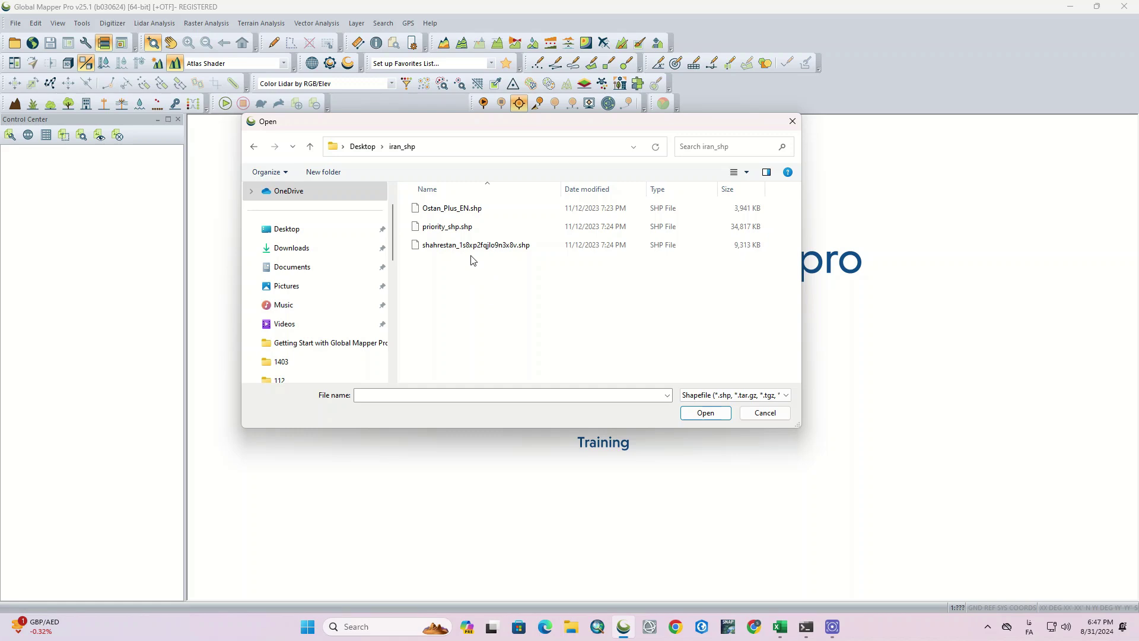
pyautogui.doubleClick(468, 227)
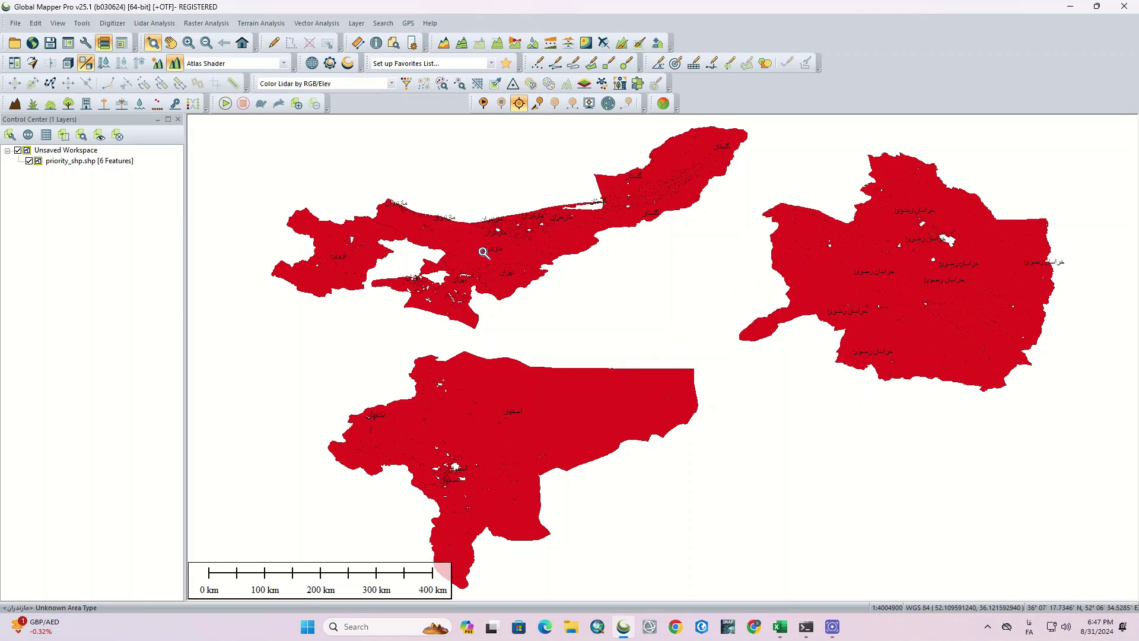
pyautogui.rightClick(84, 160)
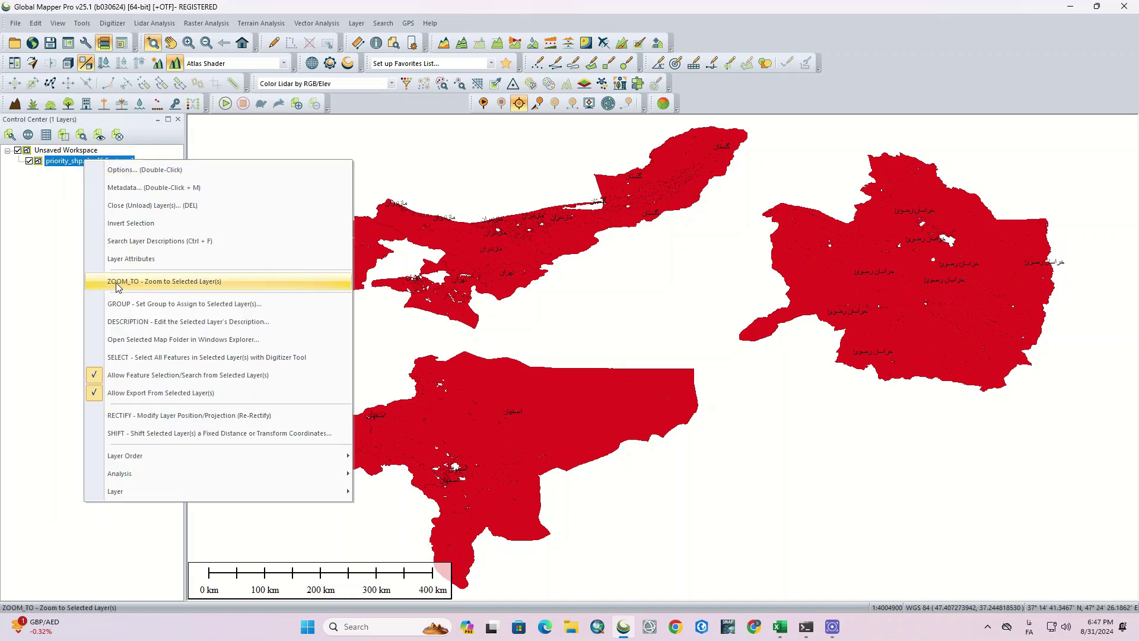
# Unload the priority_shp layer and load Ostan_Plus_EN.shp in its place
pyautogui.click(147, 205)
pyautogui.click(553, 327)
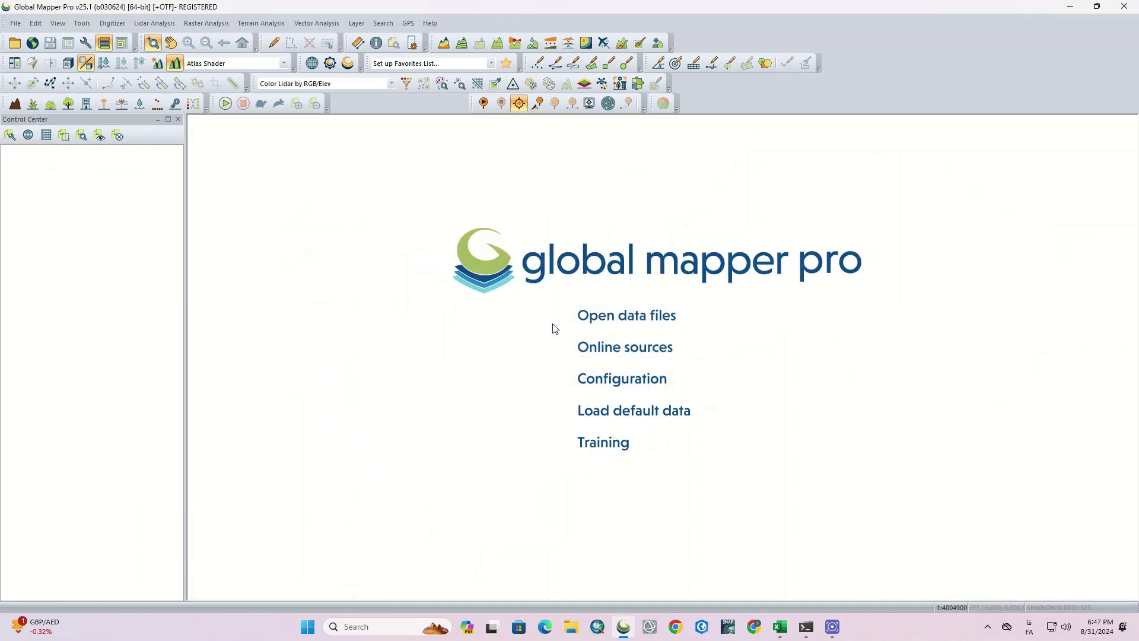
pyautogui.click(623, 320)
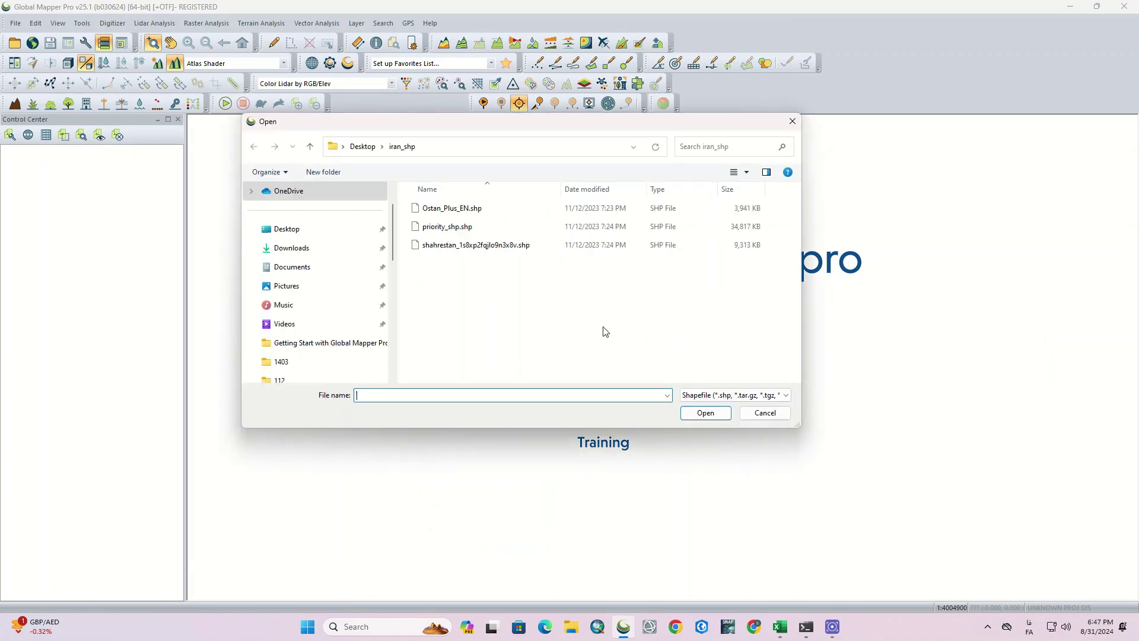
pyautogui.doubleClick(476, 209)
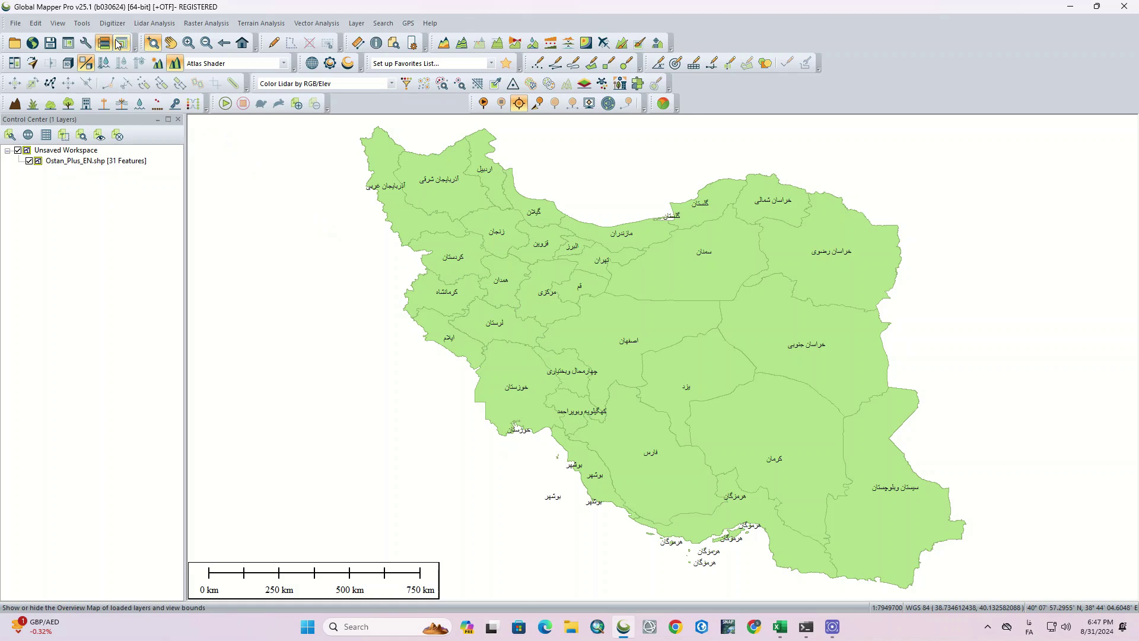
# Show the overview map and pan the view across northwestern Iran
pyautogui.click(117, 47)
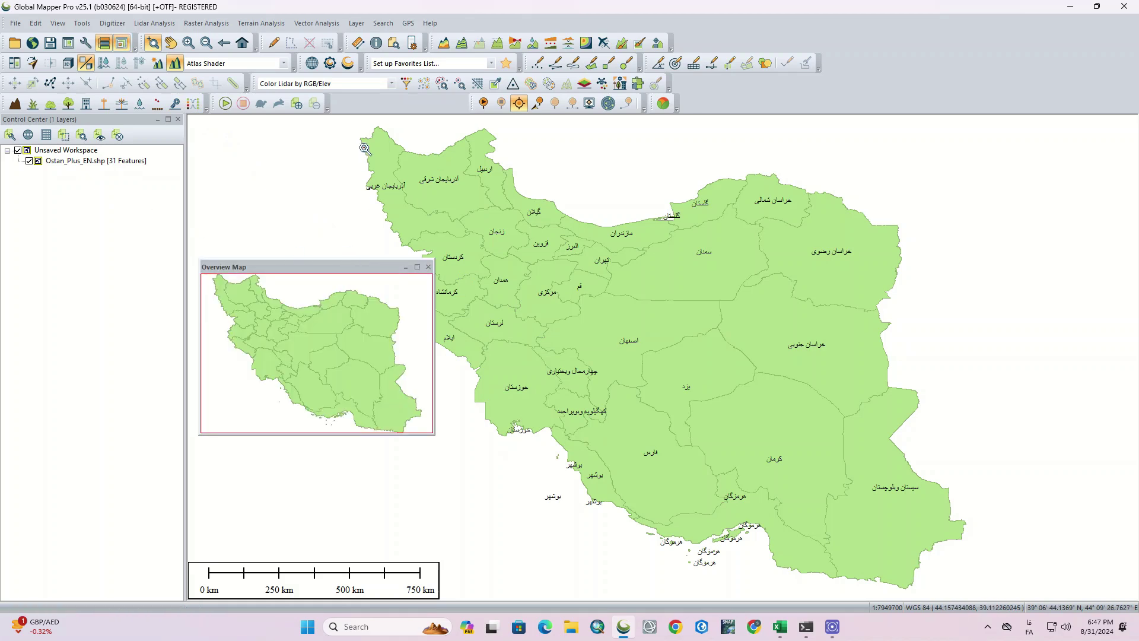
pyautogui.scroll(3, 370, 135)
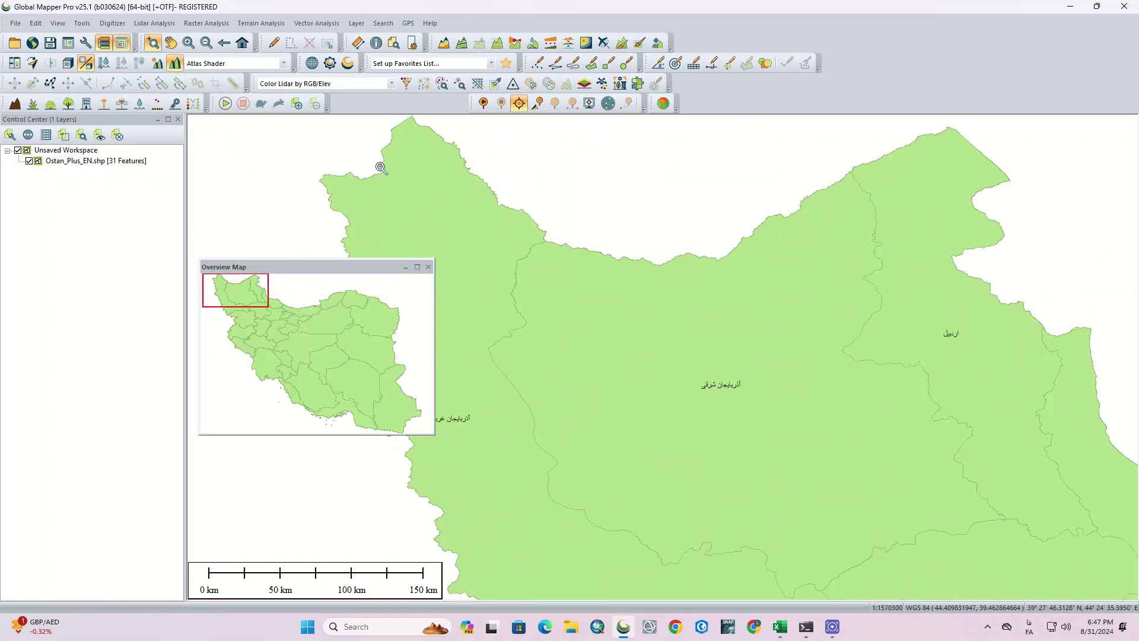
pyautogui.scroll(2, 377, 163)
pyautogui.moveTo(464, 198); pyautogui.dragTo(1049, 560)
pyautogui.scroll(-1, 699, 305)
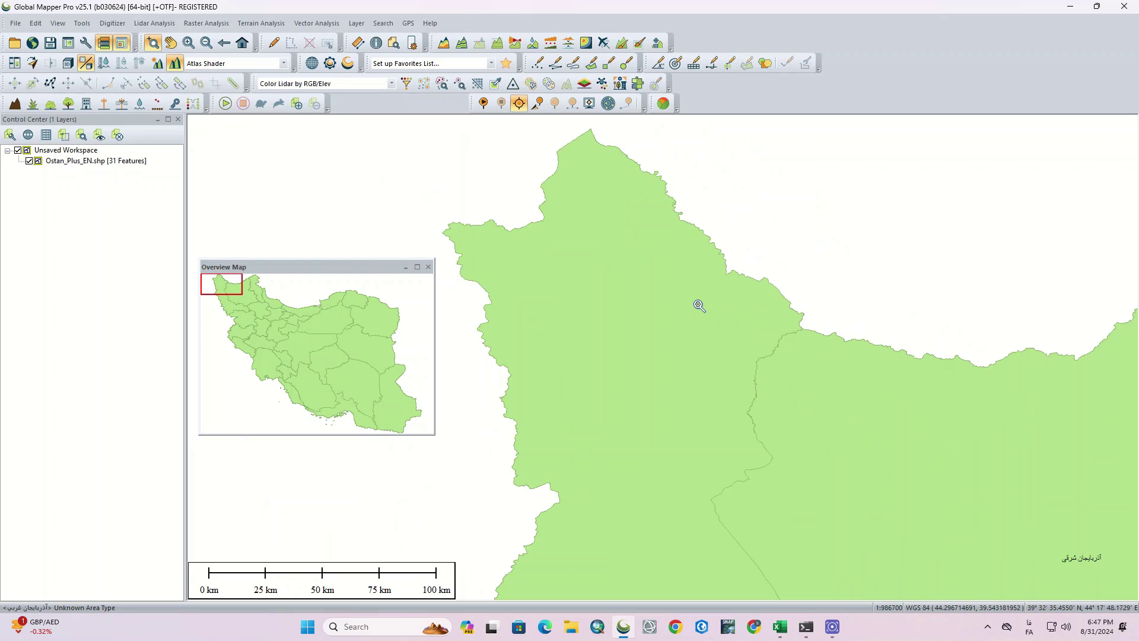
pyautogui.moveTo(735, 316); pyautogui.dragTo(625, 229)
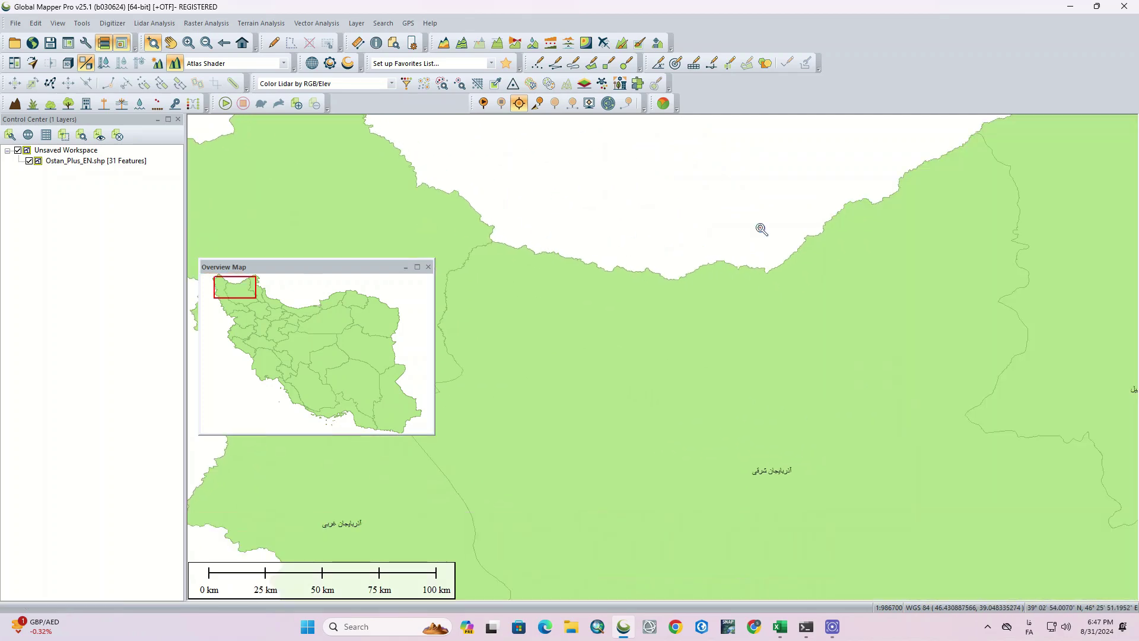
# Zoom the map in and out, then close the Overview Map window
pyautogui.scroll(2, 625, 229)
pyautogui.scroll(-2, 605, 265)
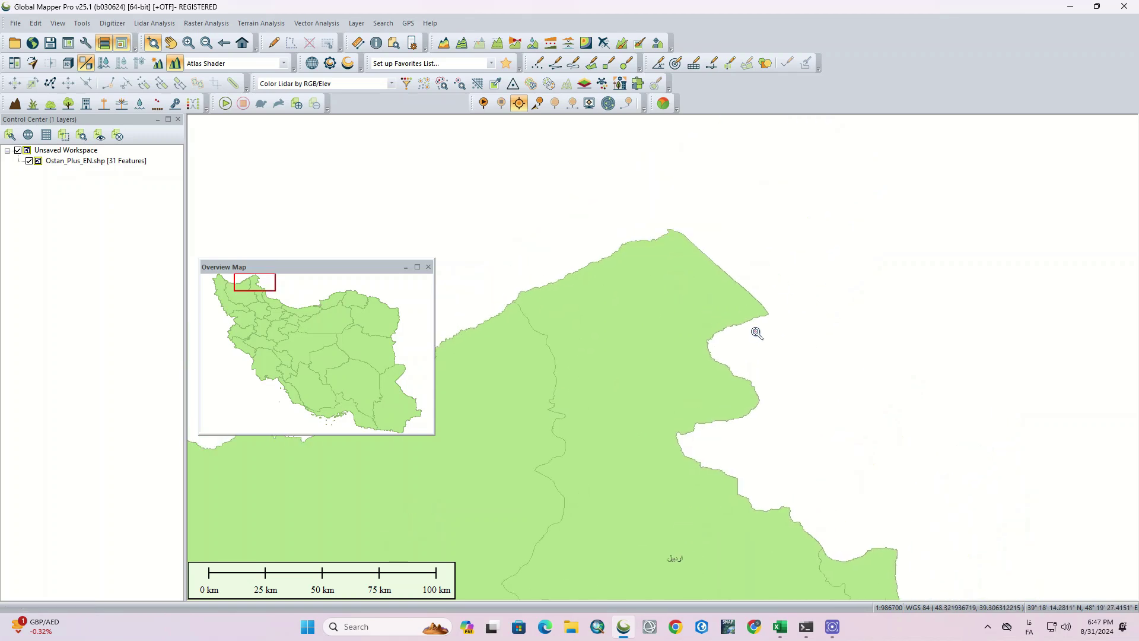
pyautogui.scroll(1, 754, 329)
pyautogui.scroll(-4, 692, 343)
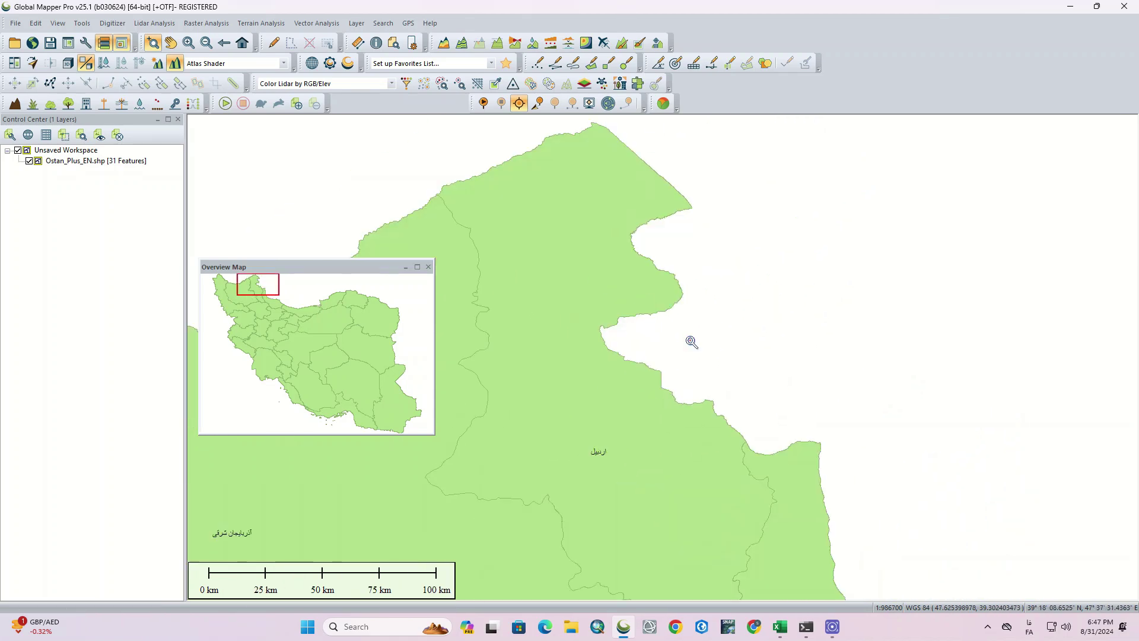
pyautogui.scroll(-2, 613, 228)
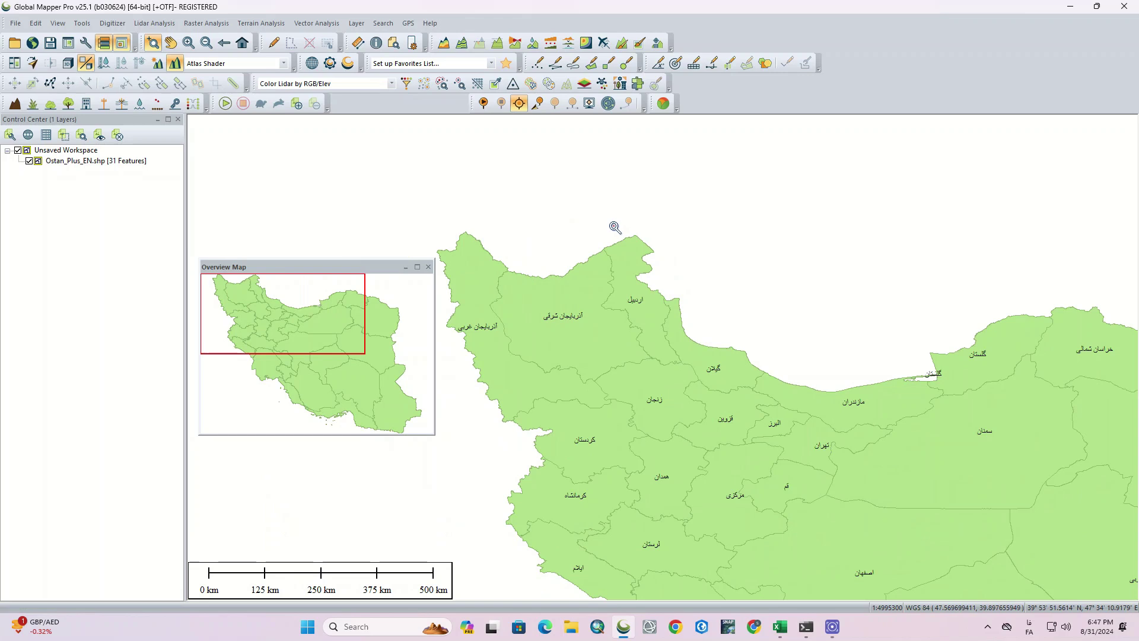
pyautogui.scroll(3, 834, 462)
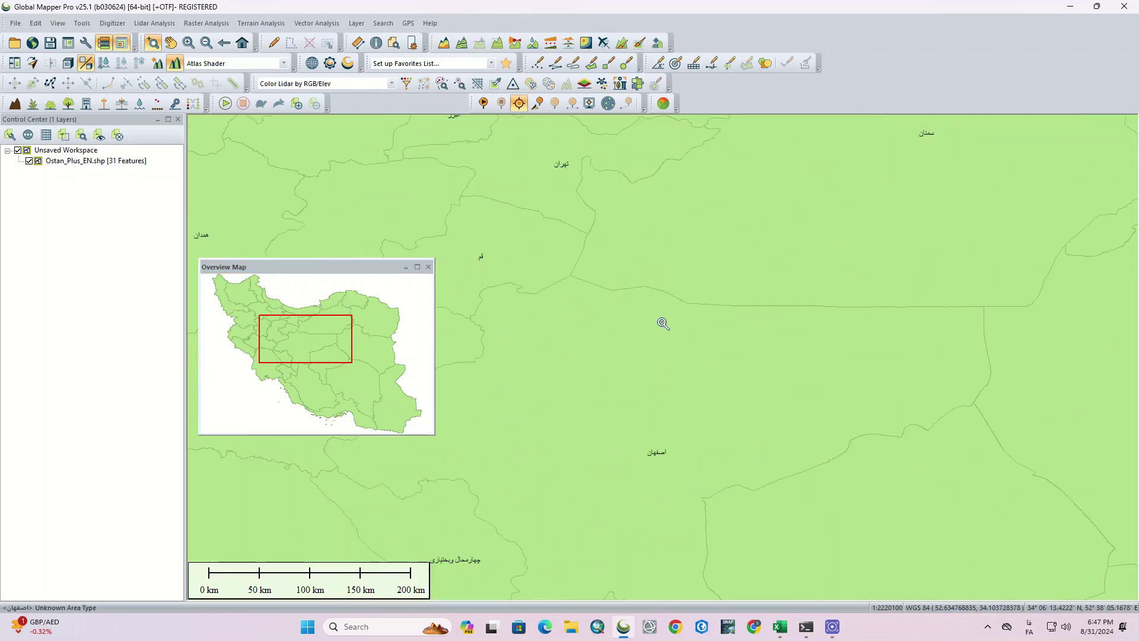
pyautogui.scroll(-4, 664, 323)
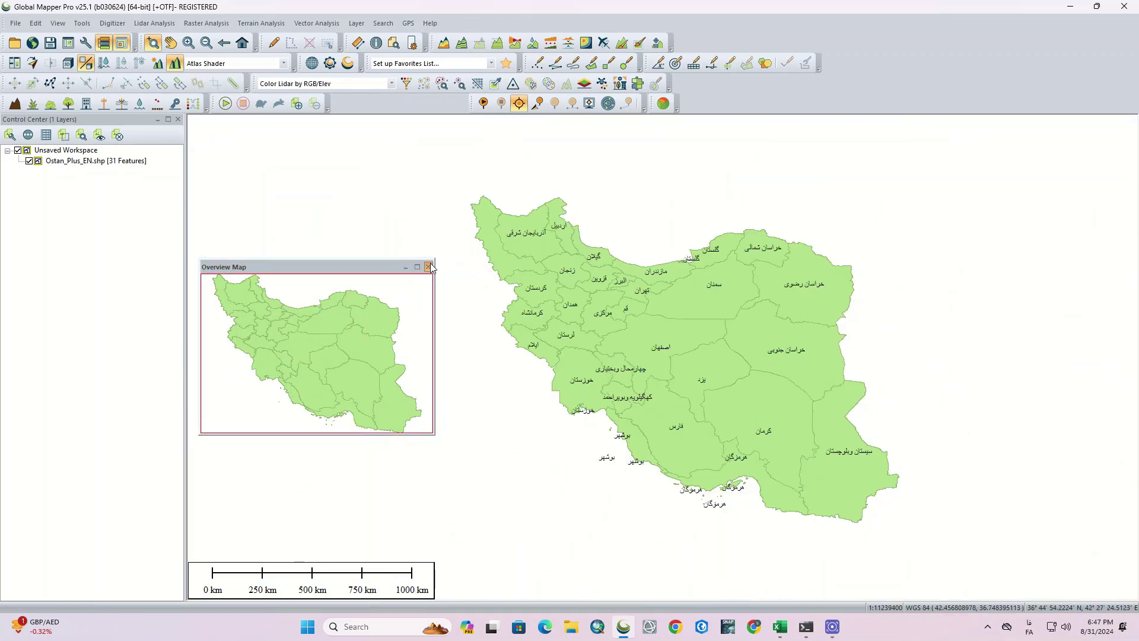
pyautogui.click(429, 267)
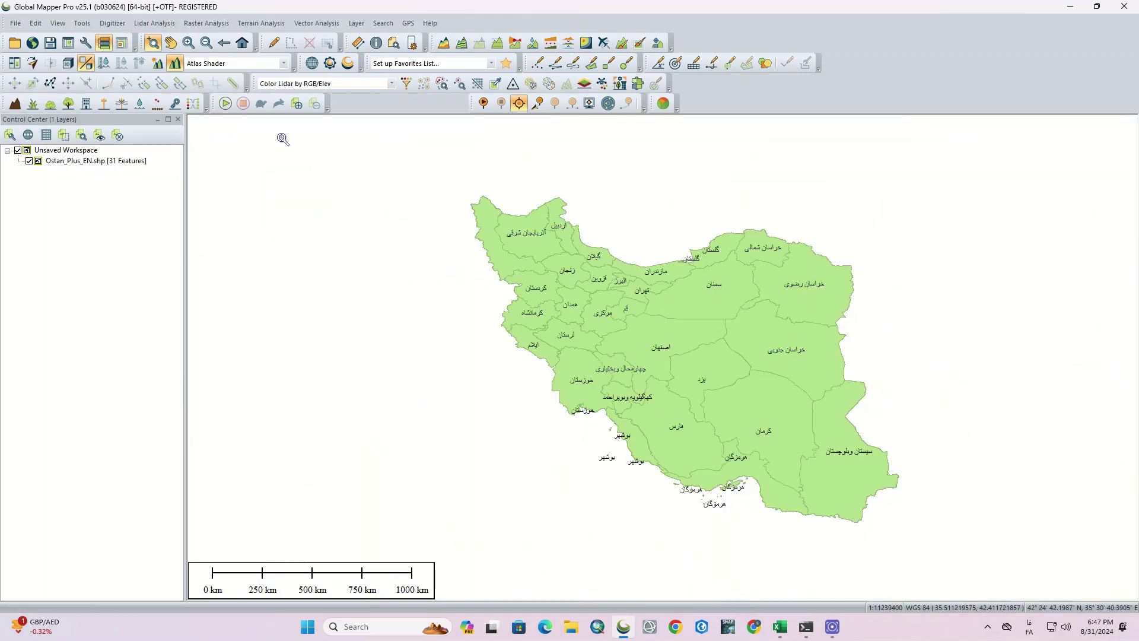
# Zoom in on western central Iran with the Zoom tool
pyautogui.click(154, 44)
pyautogui.scroll(2, 617, 324)
pyautogui.scroll(-1, 617, 323)
pyautogui.scroll(2, 617, 323)
pyautogui.click(618, 324)
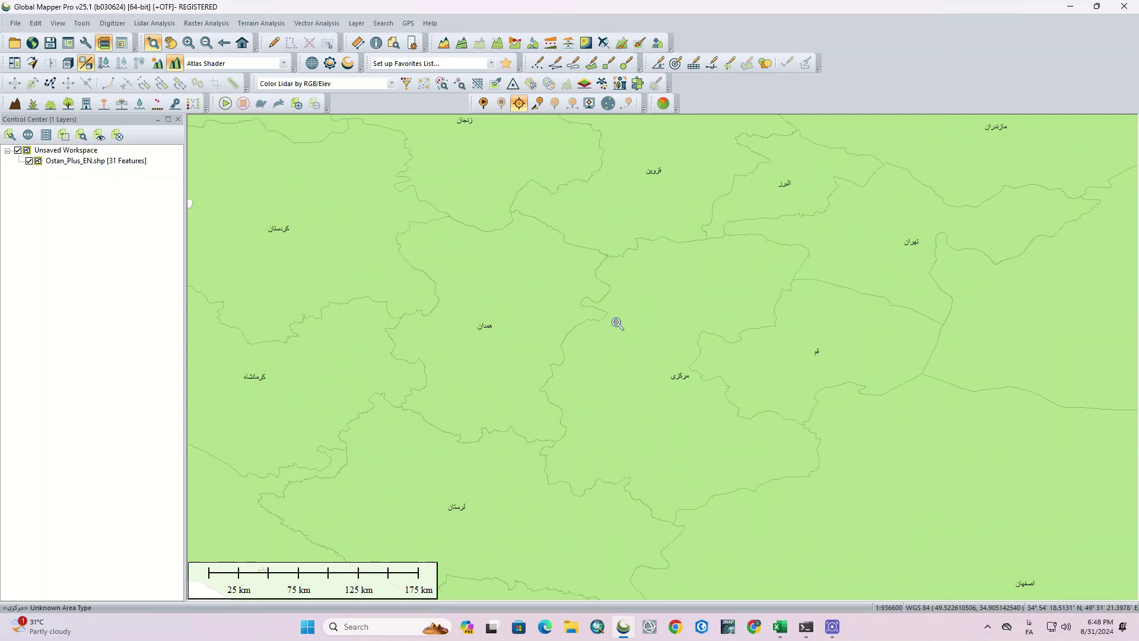
pyautogui.scroll(3, 617, 323)
pyautogui.scroll(-7, 617, 324)
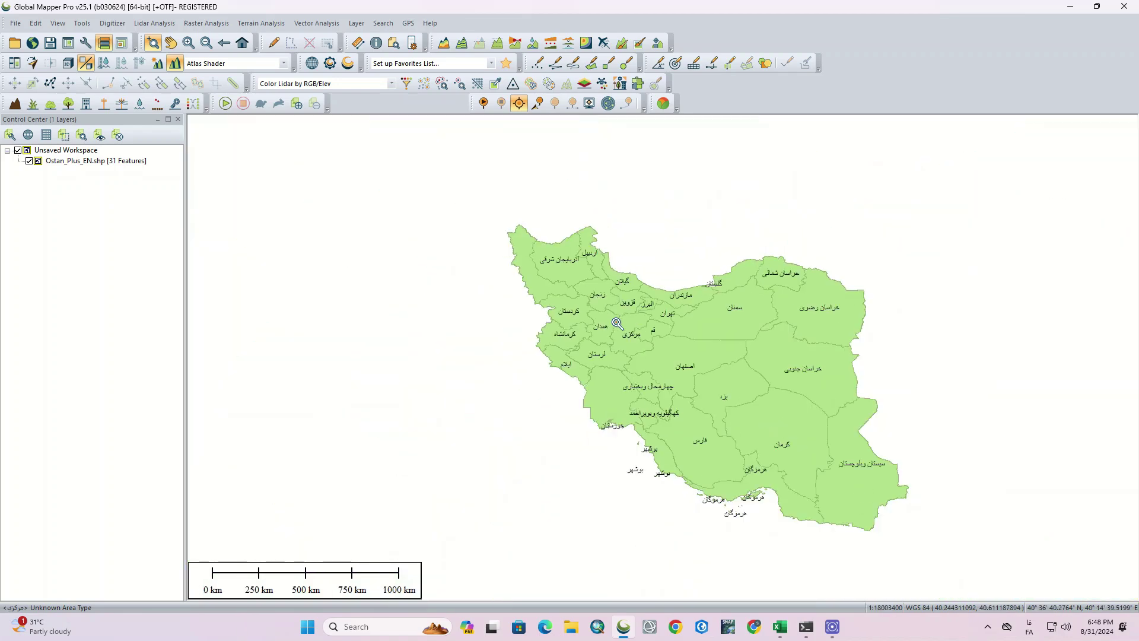
pyautogui.scroll(-1, 617, 323)
pyautogui.scroll(1, 791, 391)
# Pan the map, step-zoom in and out, then return to Full View of all provinces
pyautogui.click(170, 43)
pyautogui.moveTo(555, 304); pyautogui.dragTo(632, 305)
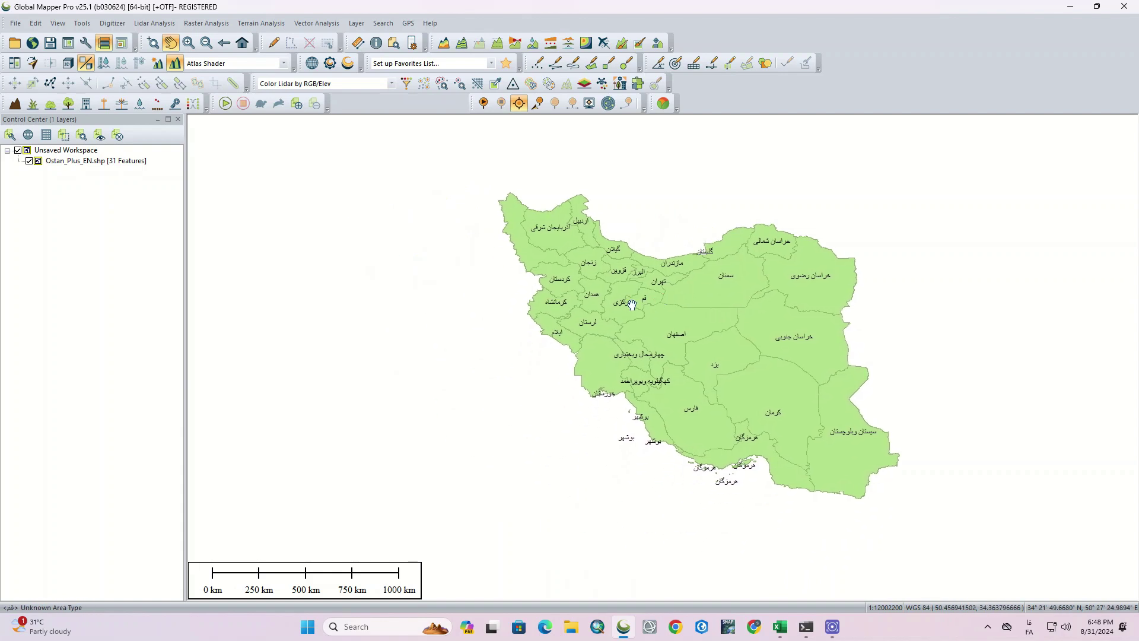
pyautogui.moveTo(730, 304); pyautogui.dragTo(588, 302)
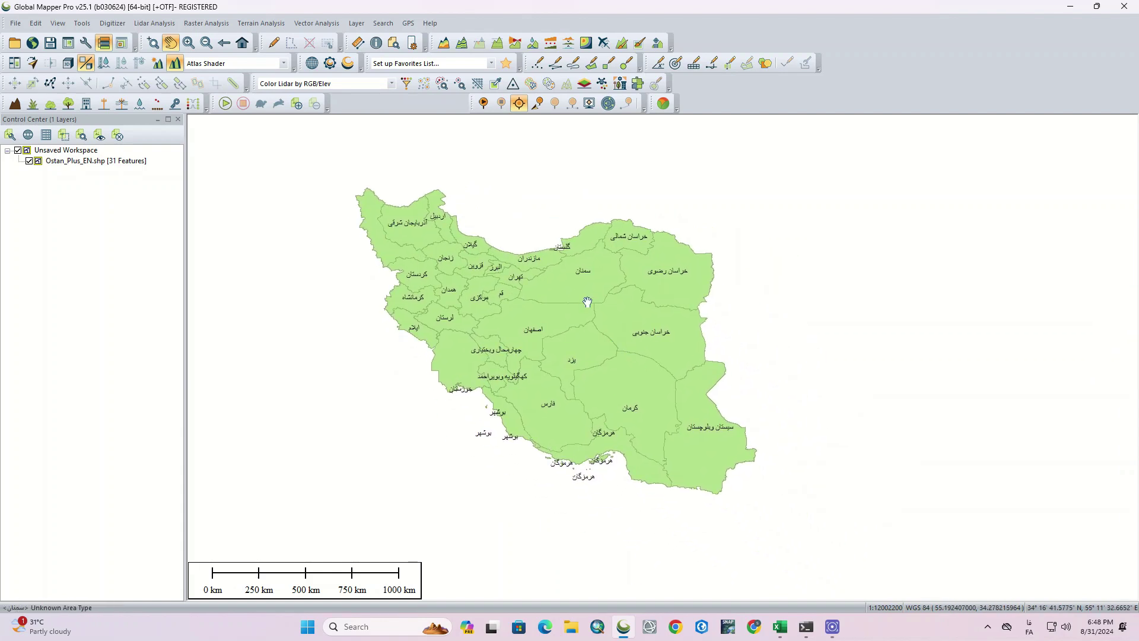
pyautogui.click(191, 48)
pyautogui.click(189, 44)
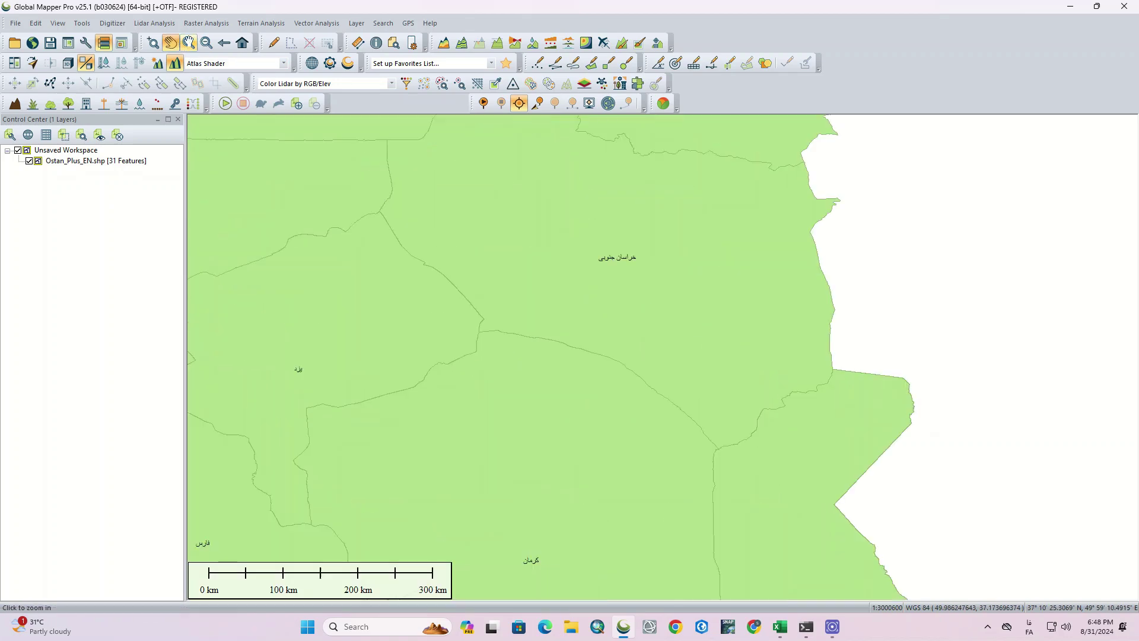
pyautogui.click(224, 43)
pyautogui.click(224, 43)
pyautogui.click(242, 44)
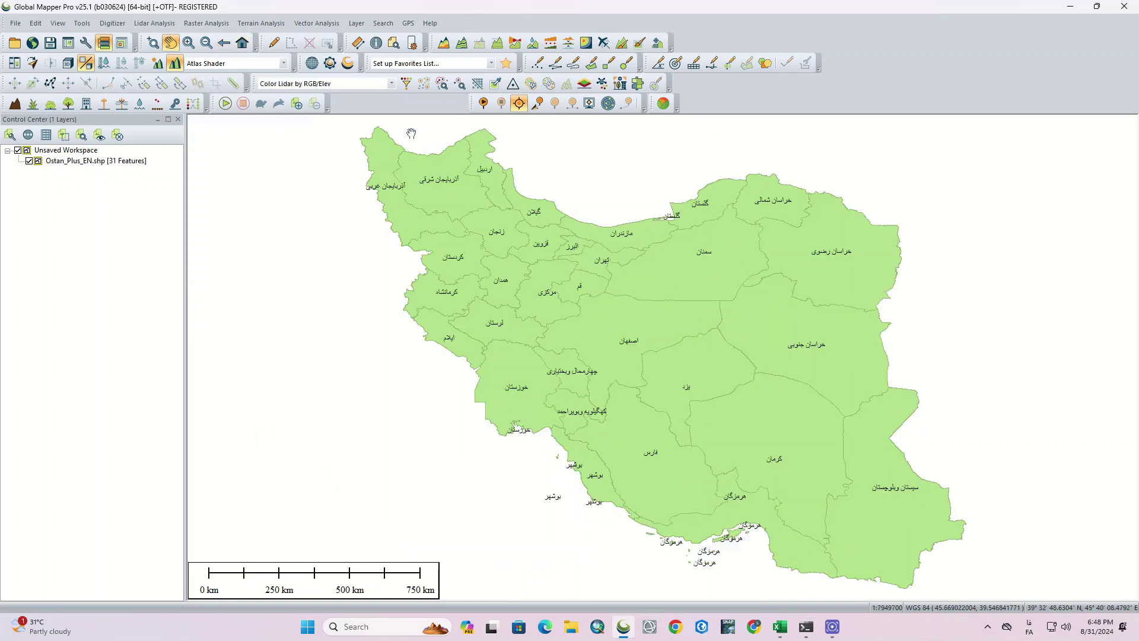
pyautogui.click(377, 44)
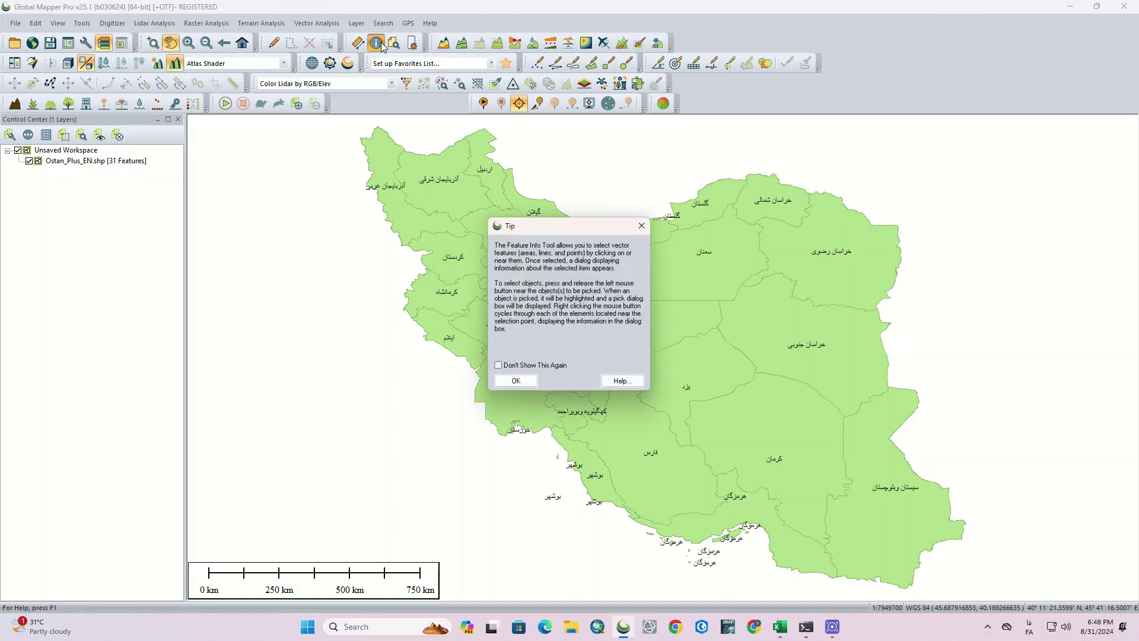
pyautogui.click(522, 369)
pyautogui.click(516, 382)
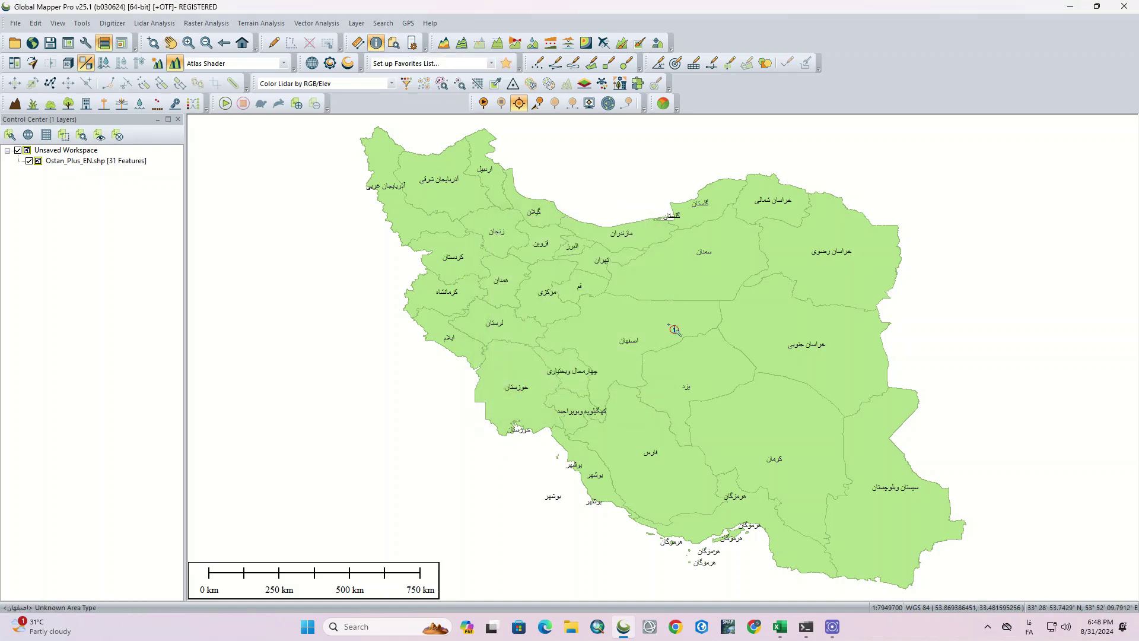
pyautogui.click(675, 329)
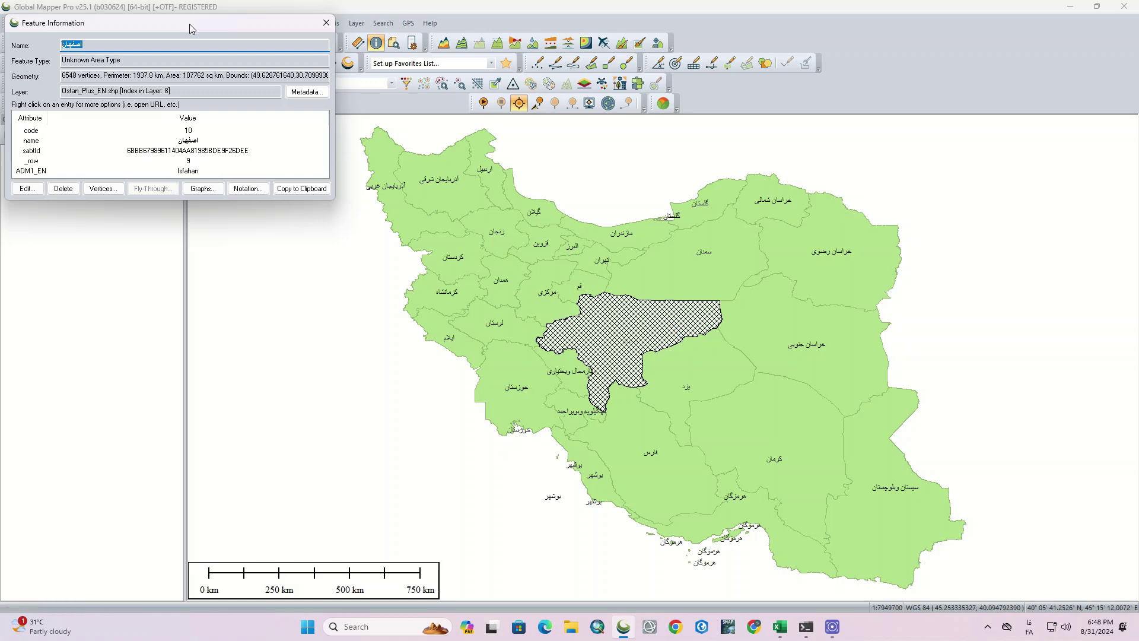
pyautogui.moveTo(190, 24); pyautogui.dragTo(314, 124)
pyautogui.moveTo(456, 300); pyautogui.dragTo(526, 359)
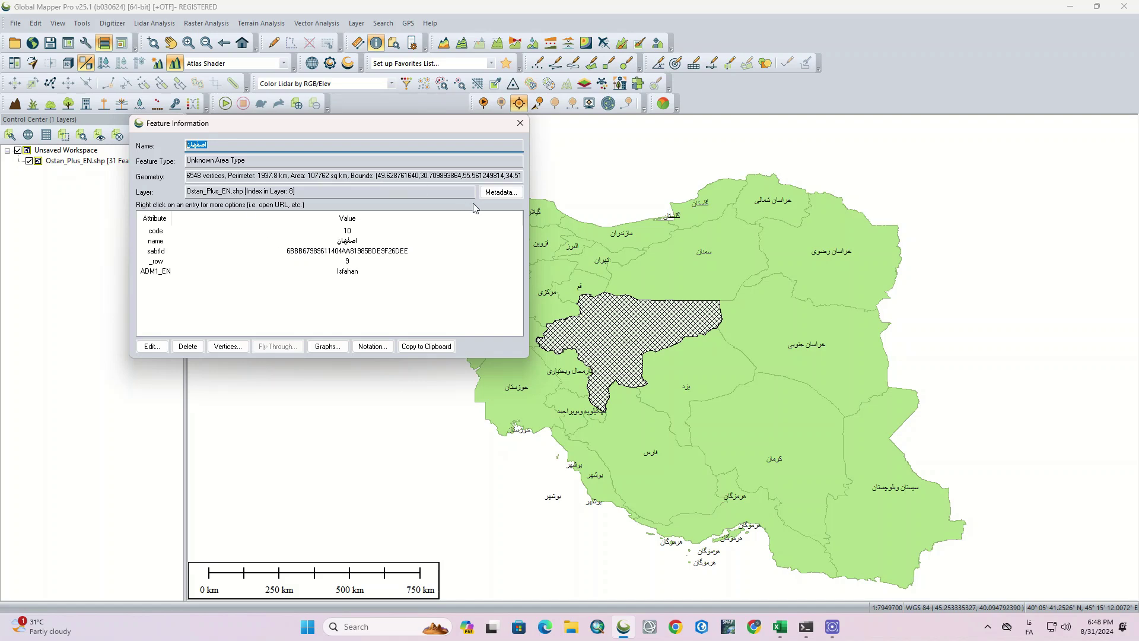
pyautogui.click(520, 124)
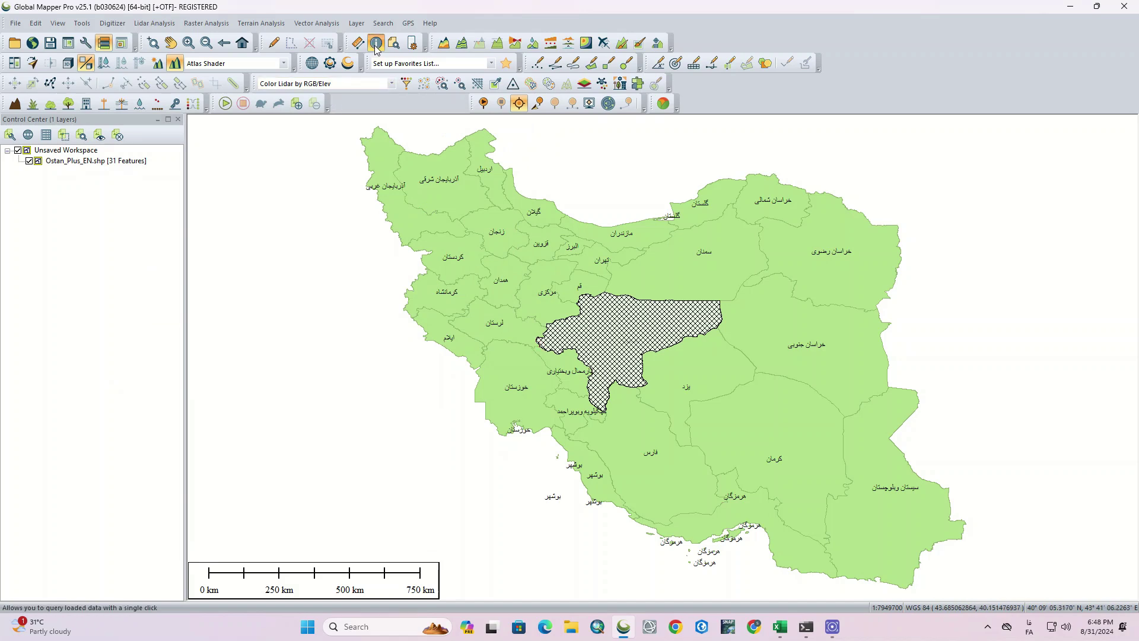
pyautogui.click(171, 43)
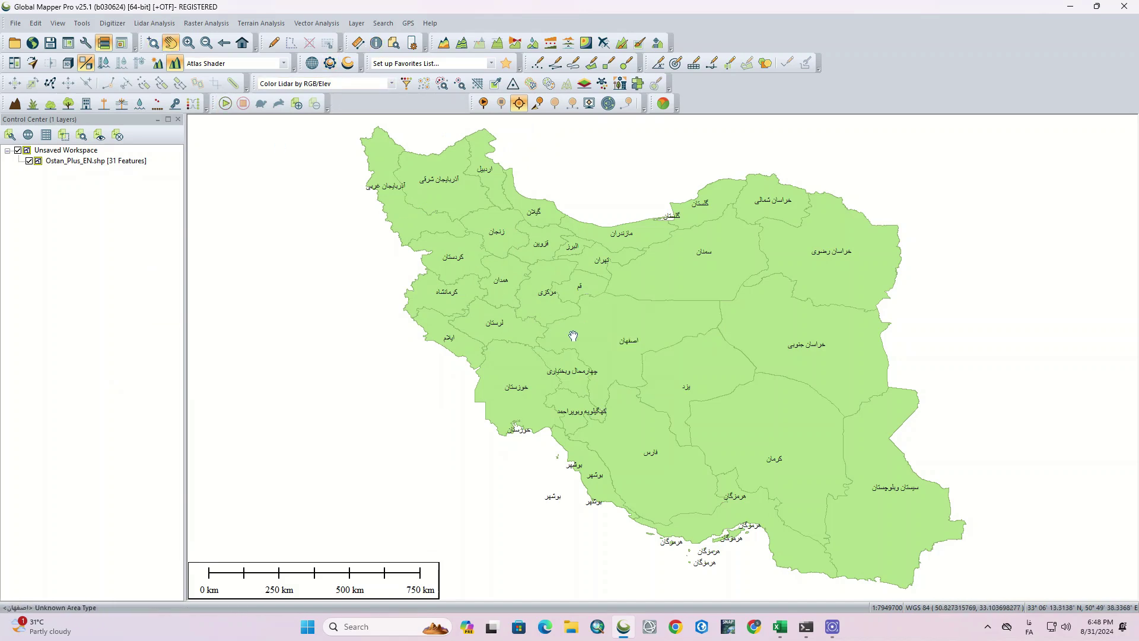
# Nudge the map view and bring up the Ostan_Plus_EN.shp layer's context menu
pyautogui.moveTo(577, 333); pyautogui.dragTo(541, 314)
pyautogui.moveTo(513, 268); pyautogui.dragTo(521, 287)
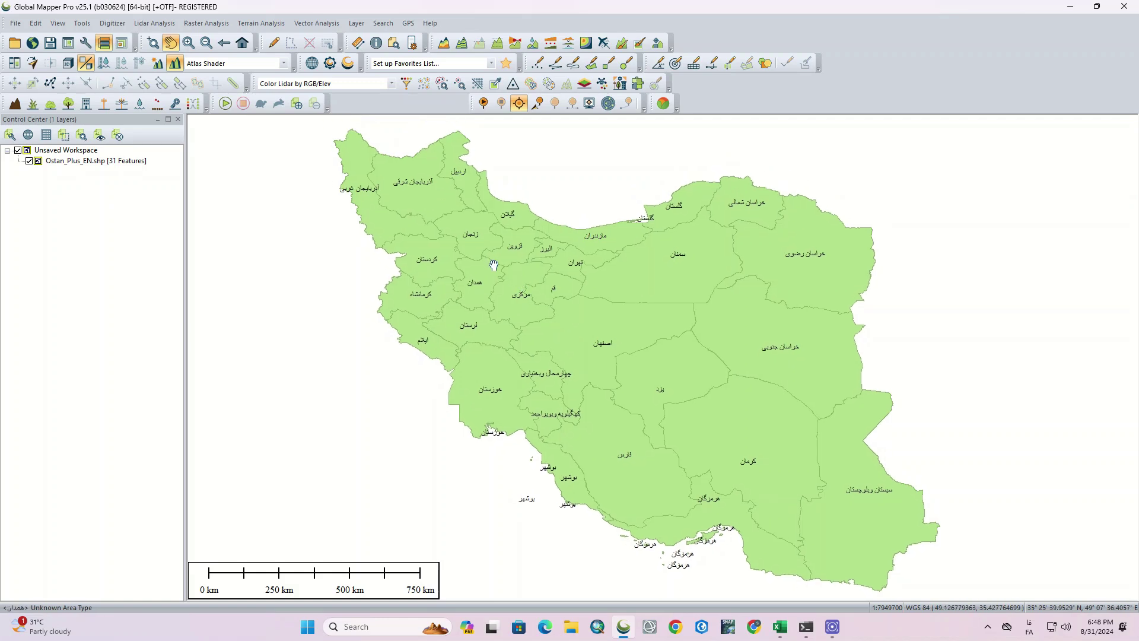
pyautogui.rightClick(69, 162)
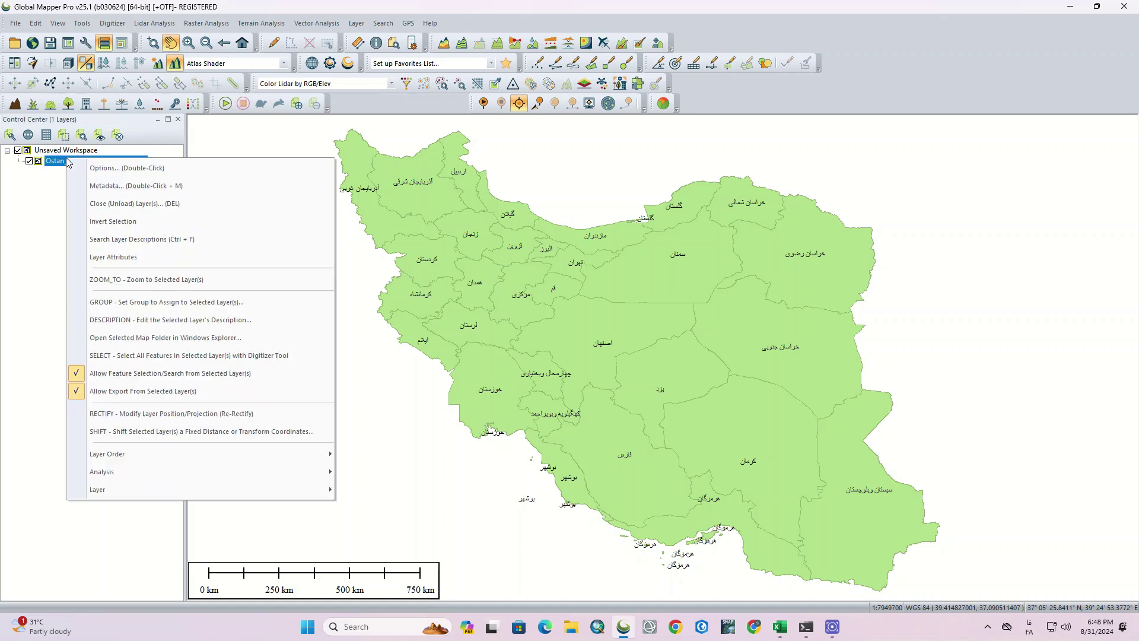
# Open the provinces layer's options and apply with labels turned off
pyautogui.click(121, 167)
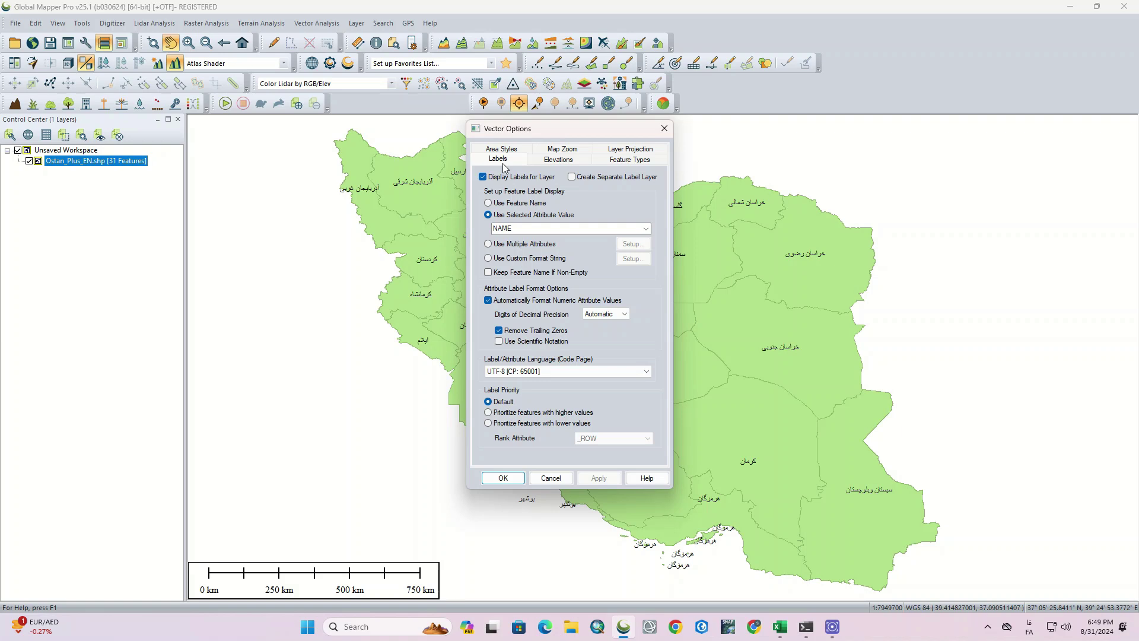
pyautogui.moveTo(543, 136); pyautogui.dragTo(188, 104)
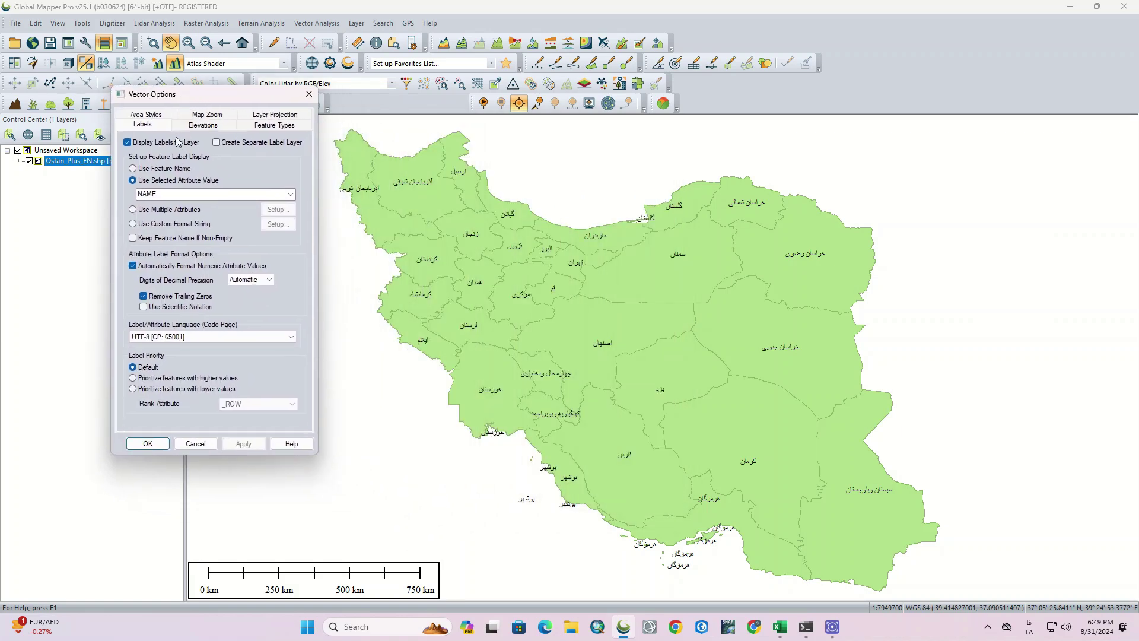
pyautogui.click(128, 143)
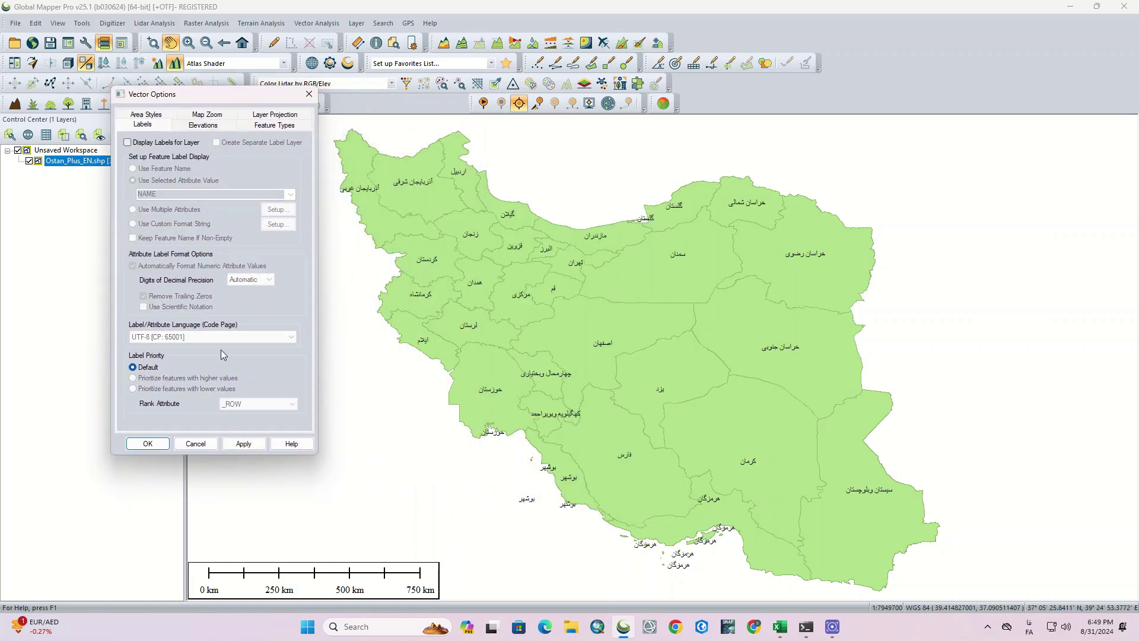
pyautogui.click(242, 445)
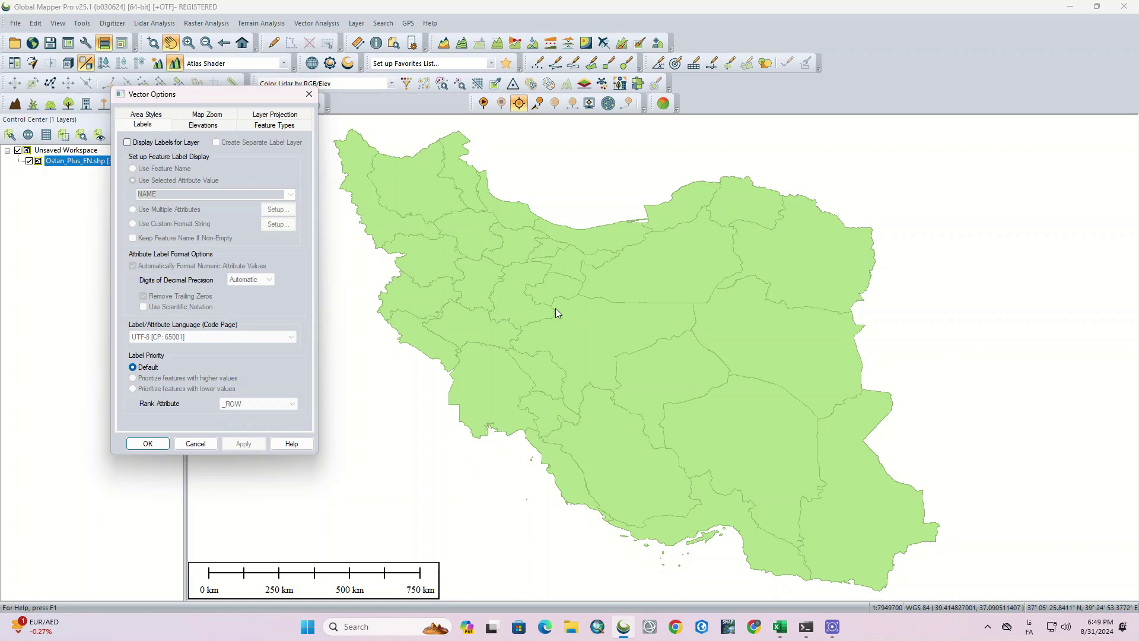
# Label provinces by attribute ADM1_EN on a separate label layer and apply
pyautogui.click(158, 143)
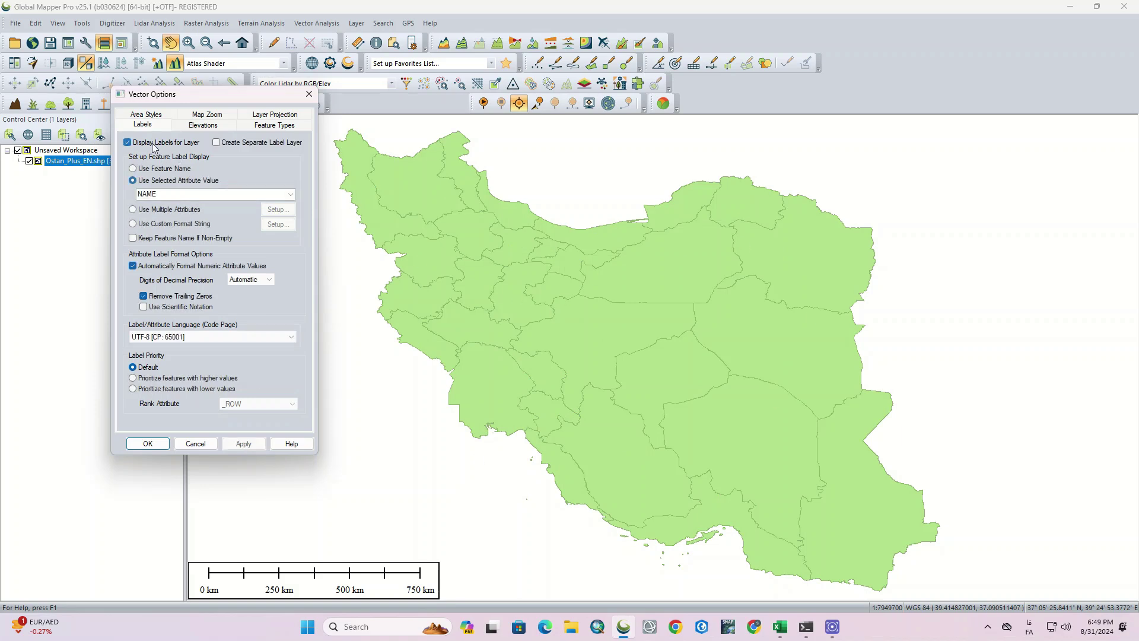
pyautogui.click(291, 194)
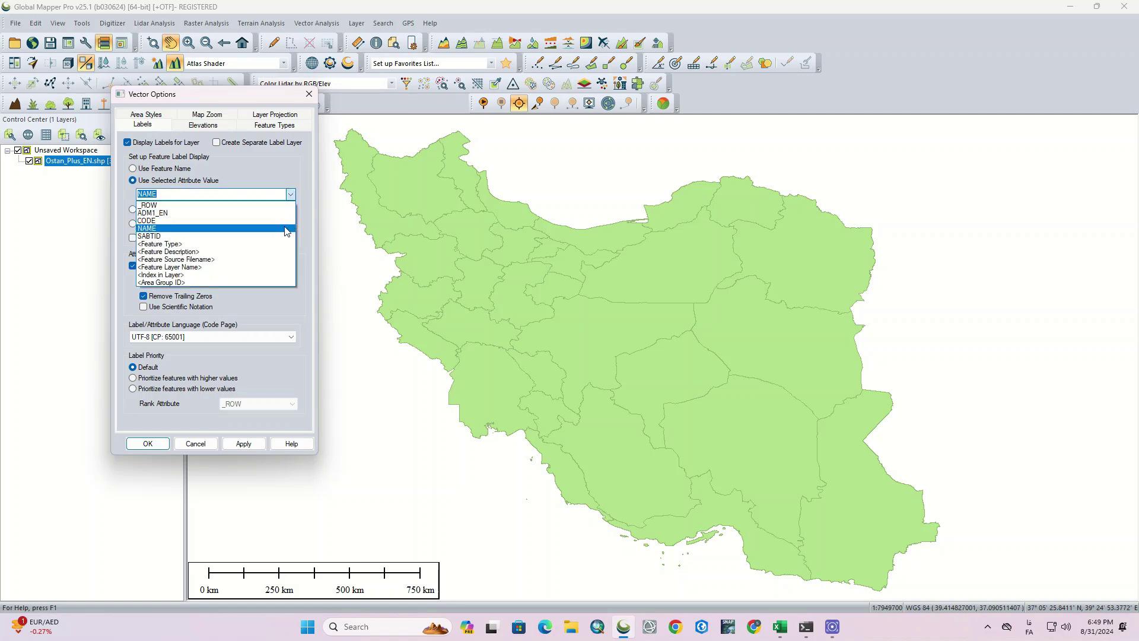
pyautogui.click(284, 213)
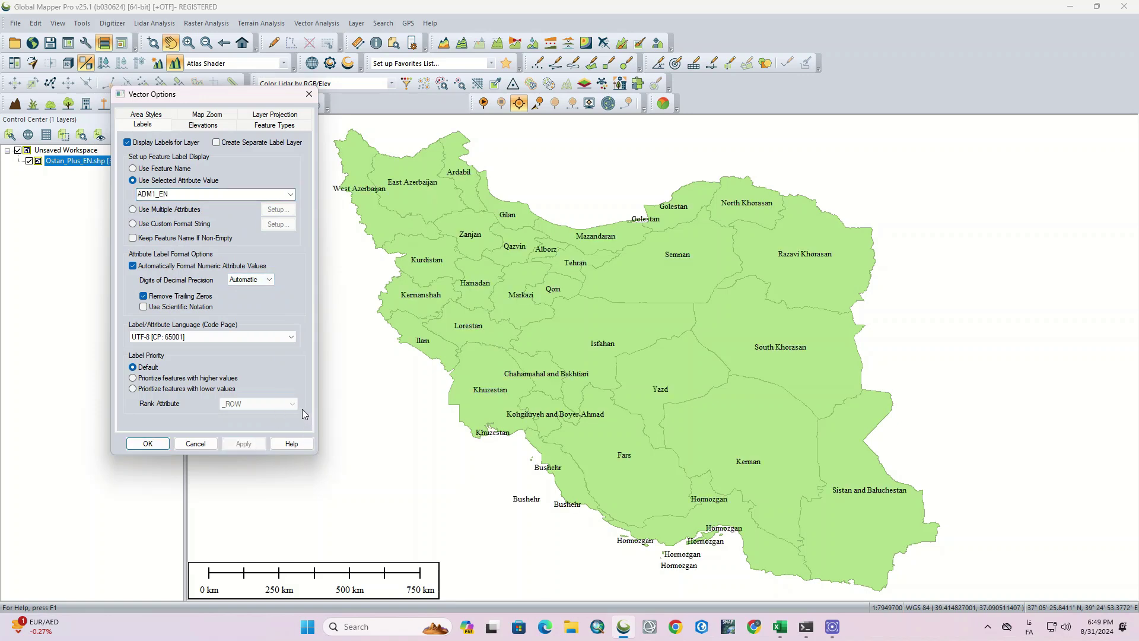
pyautogui.click(291, 194)
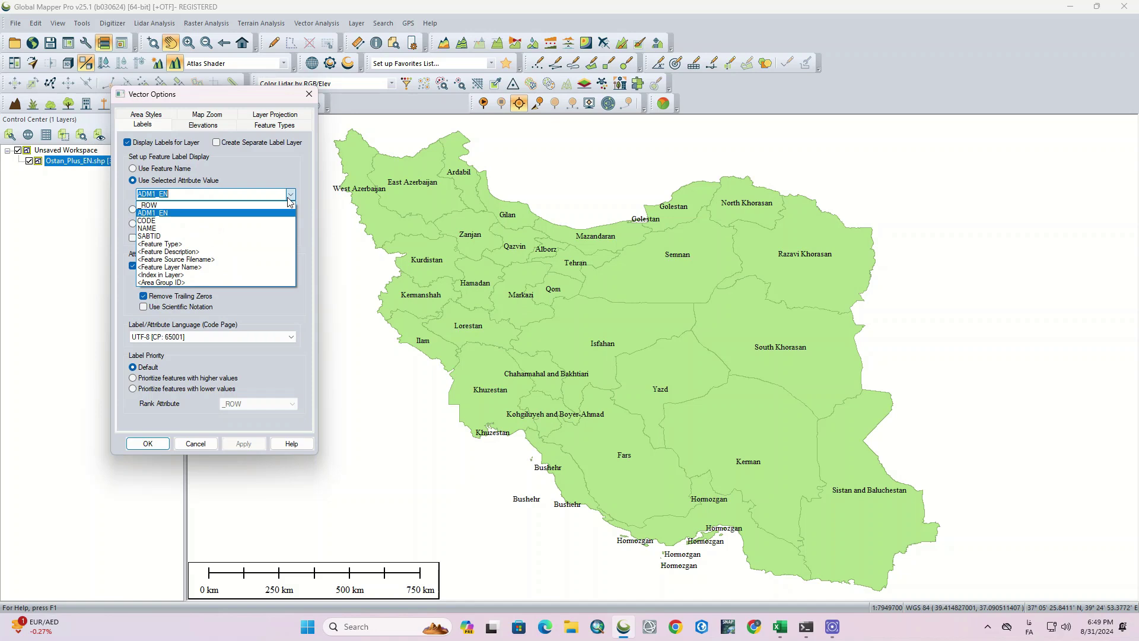
pyautogui.click(291, 313)
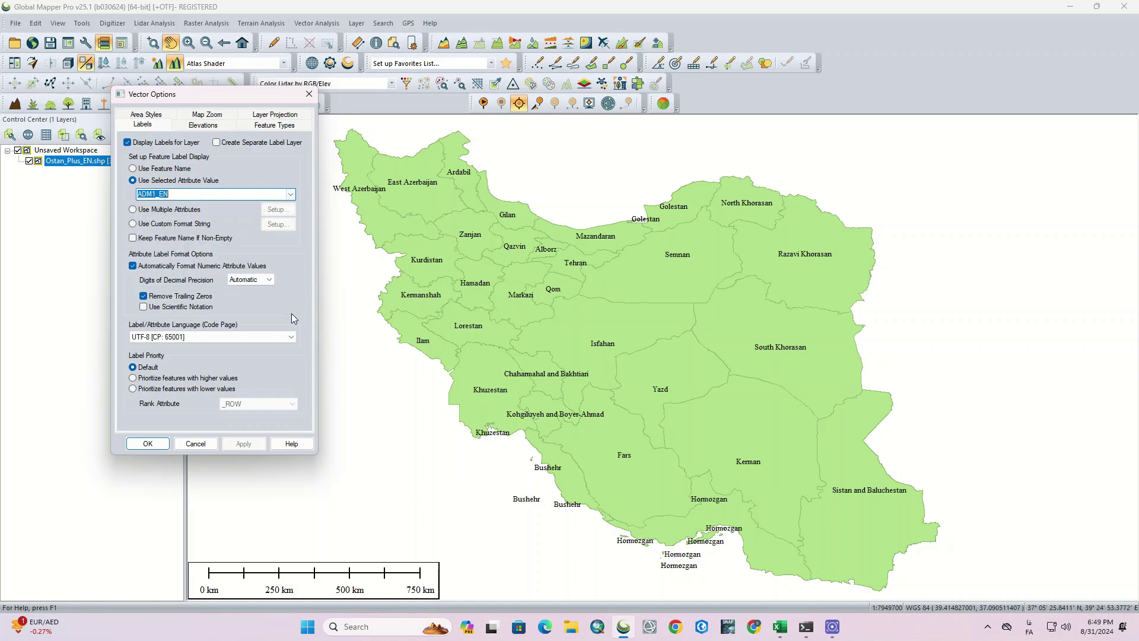
pyautogui.click(176, 170)
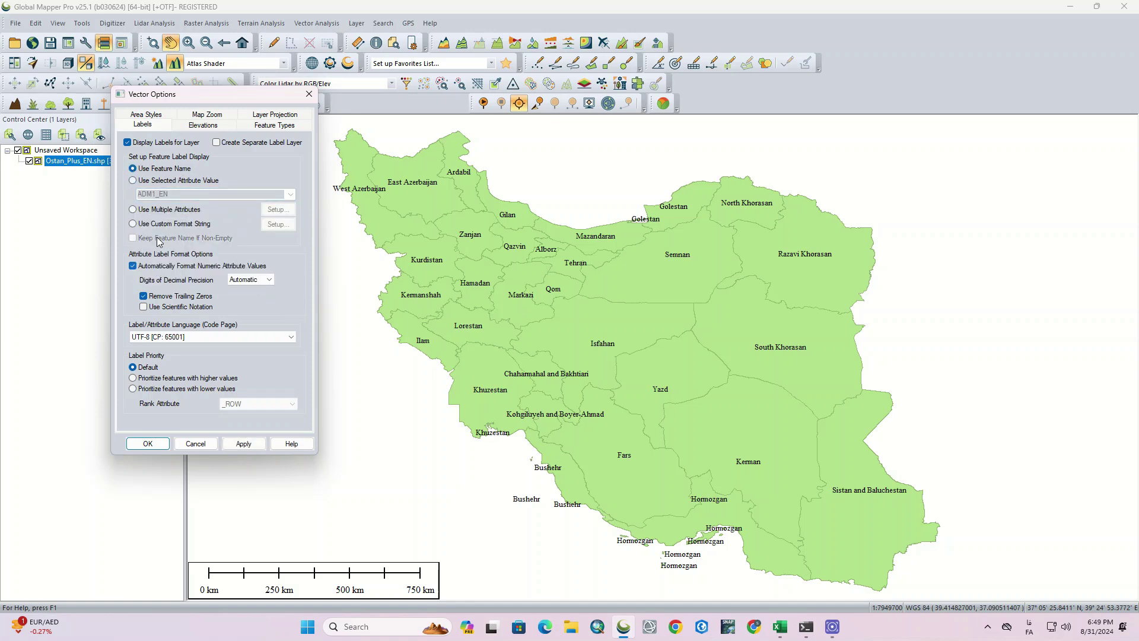
pyautogui.click(154, 181)
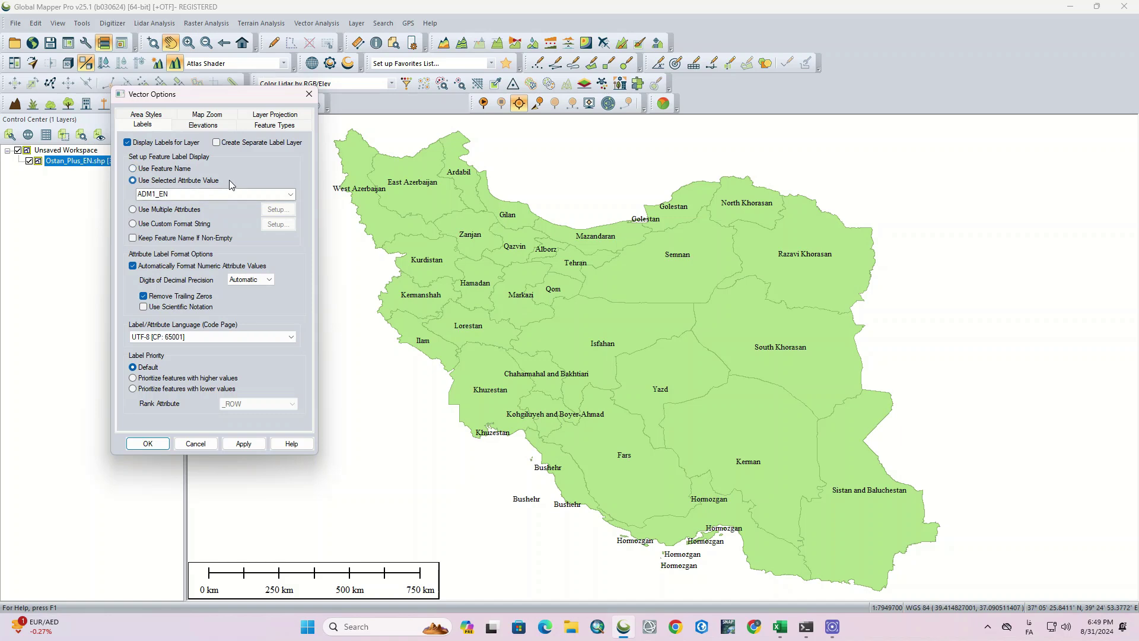
pyautogui.click(216, 143)
pyautogui.click(251, 442)
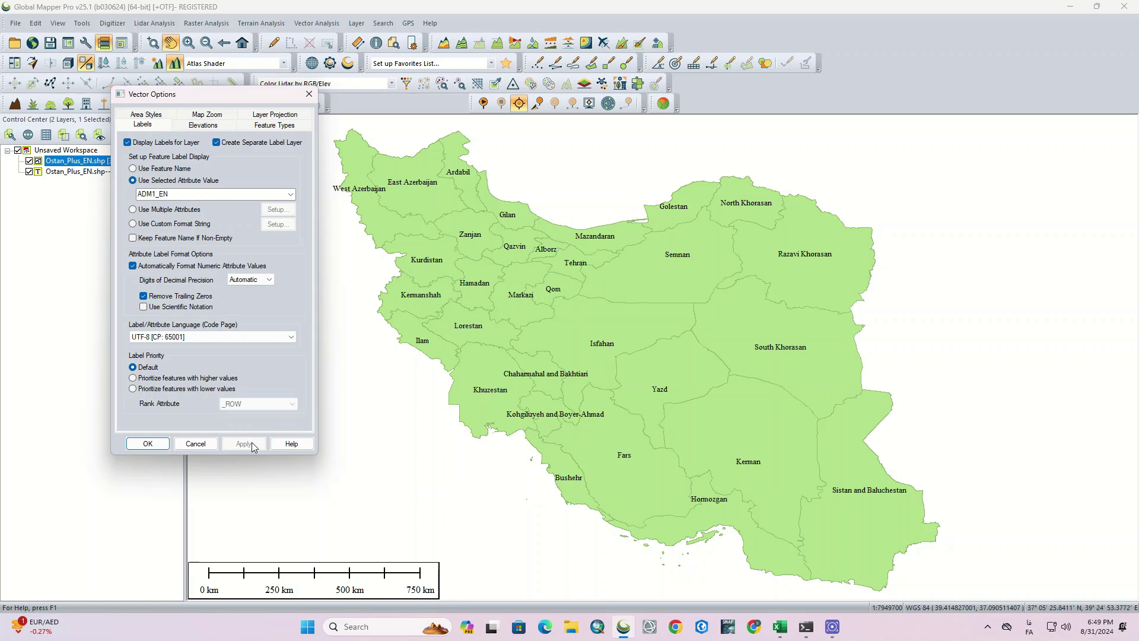
# Set elevations to <Don't Use Elevation>, keeping METERS units and Unspecified altitude mode
pyautogui.click(198, 125)
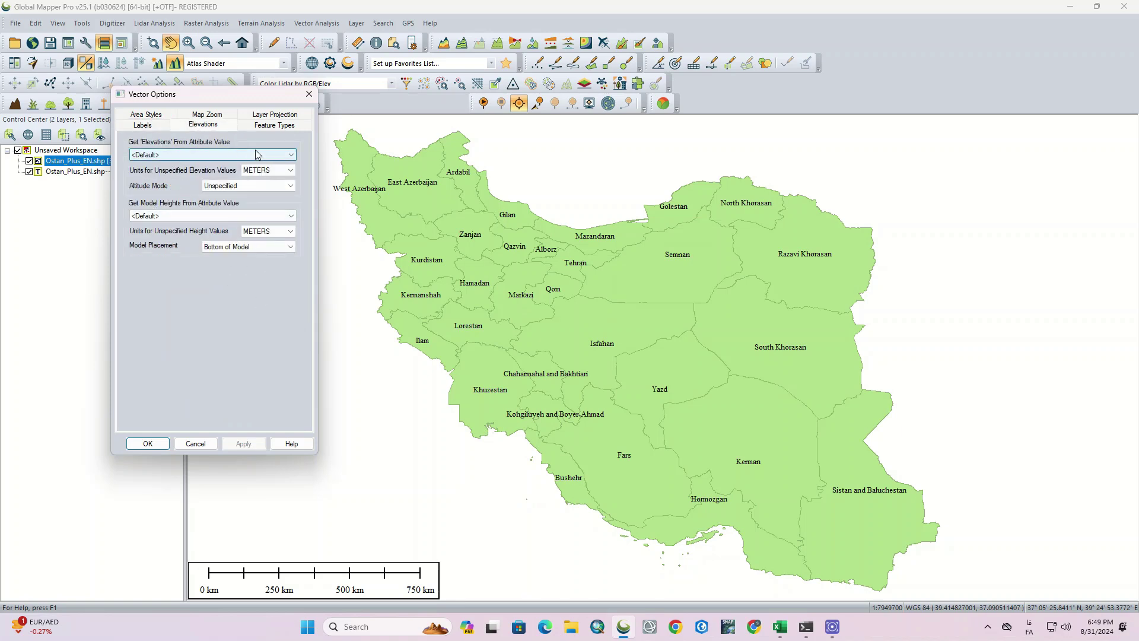
pyautogui.click(283, 154)
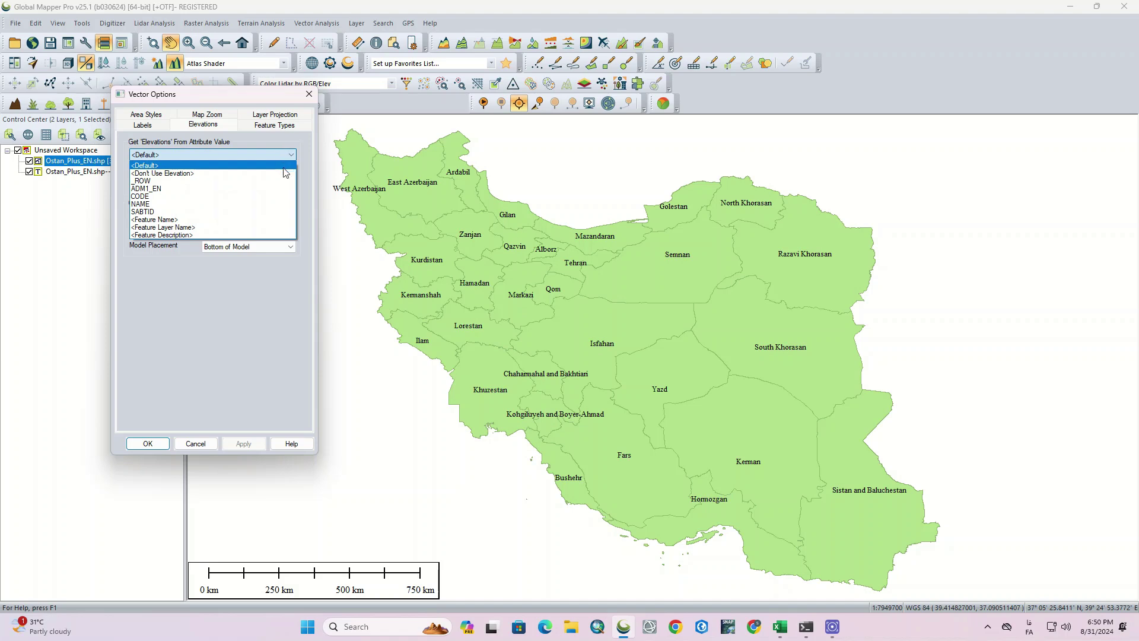
pyautogui.click(287, 172)
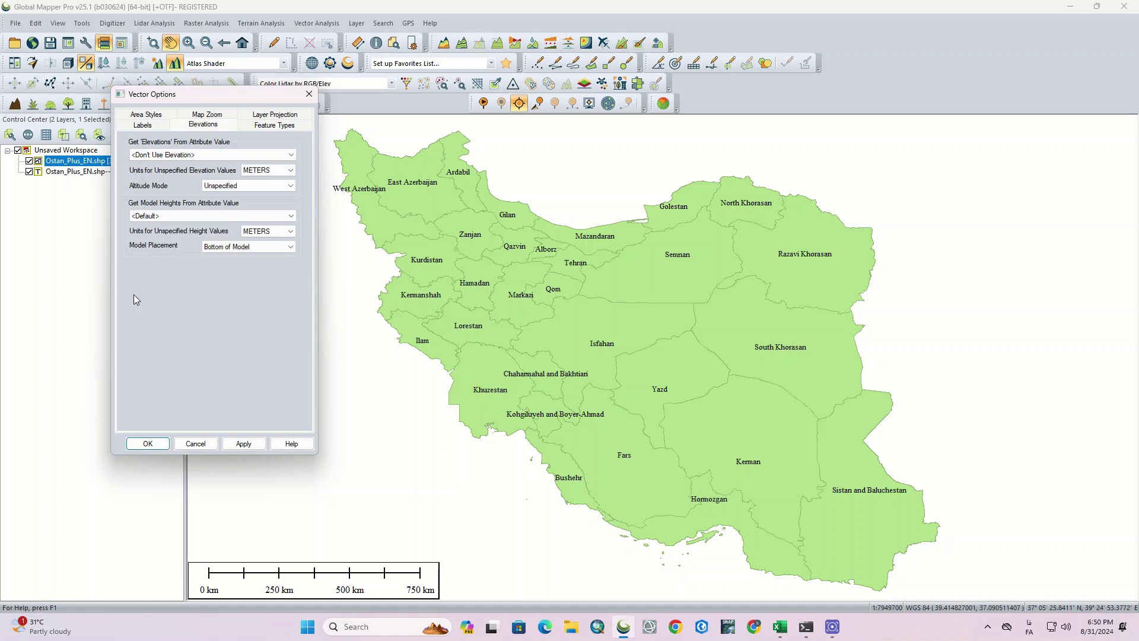
pyautogui.click(291, 171)
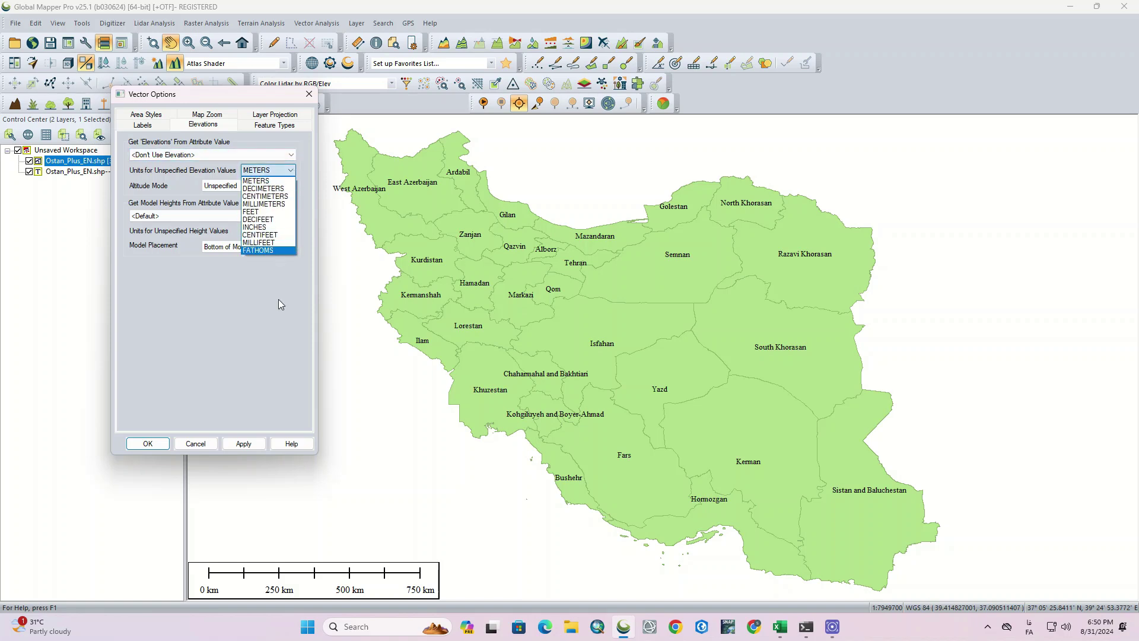
pyautogui.click(279, 300)
pyautogui.click(274, 188)
pyautogui.click(275, 188)
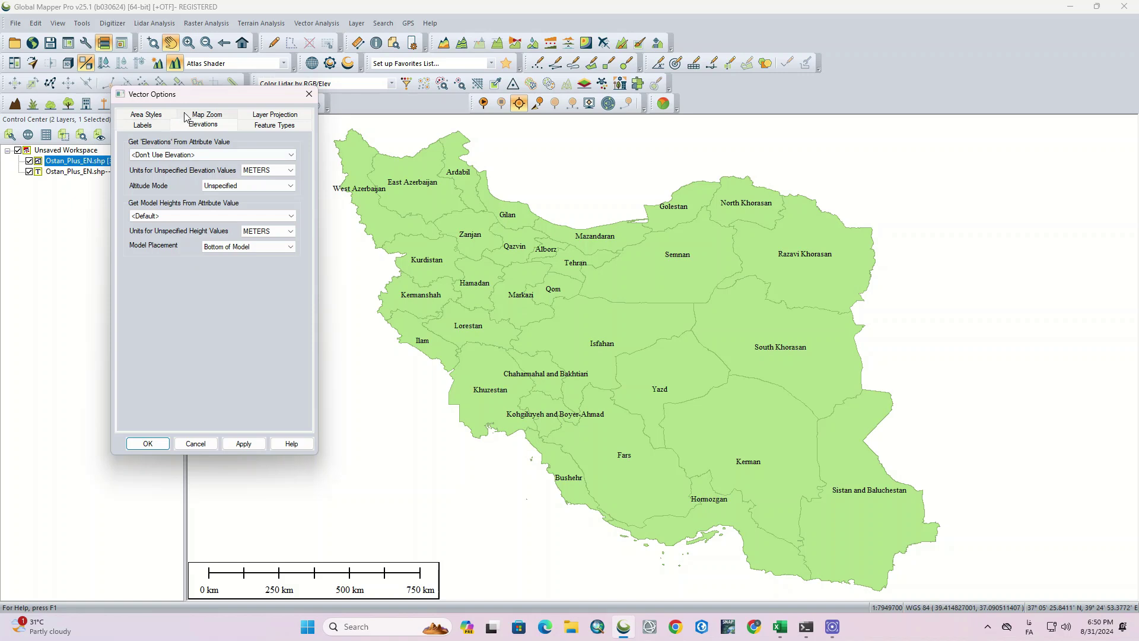
pyautogui.click(265, 126)
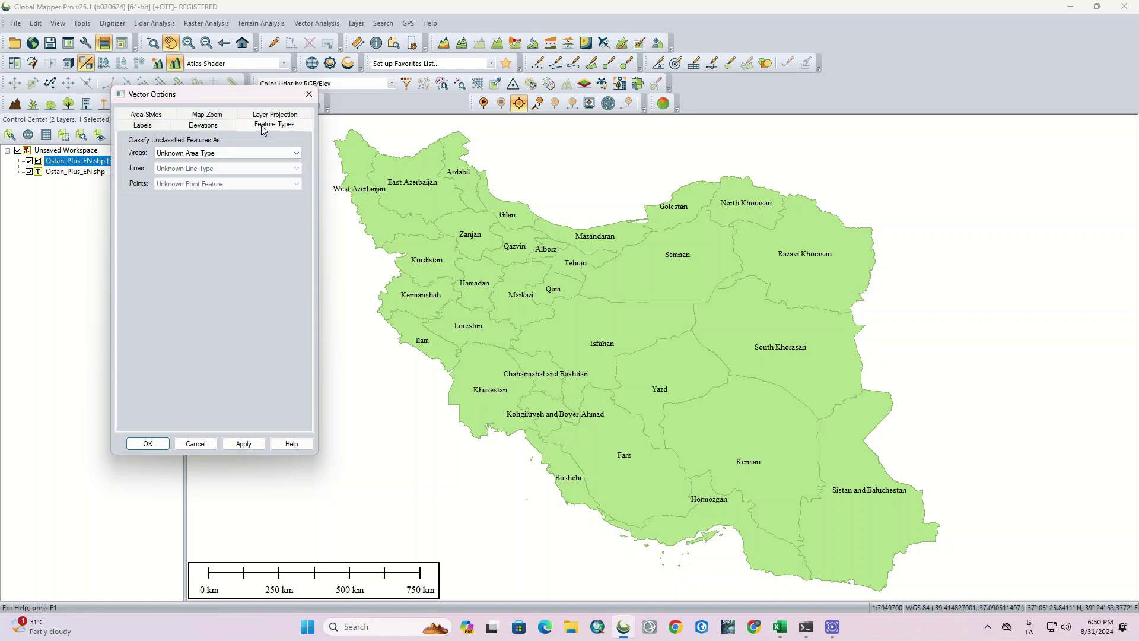
# Classify the province areas as the Country feature type and apply
pyautogui.click(236, 152)
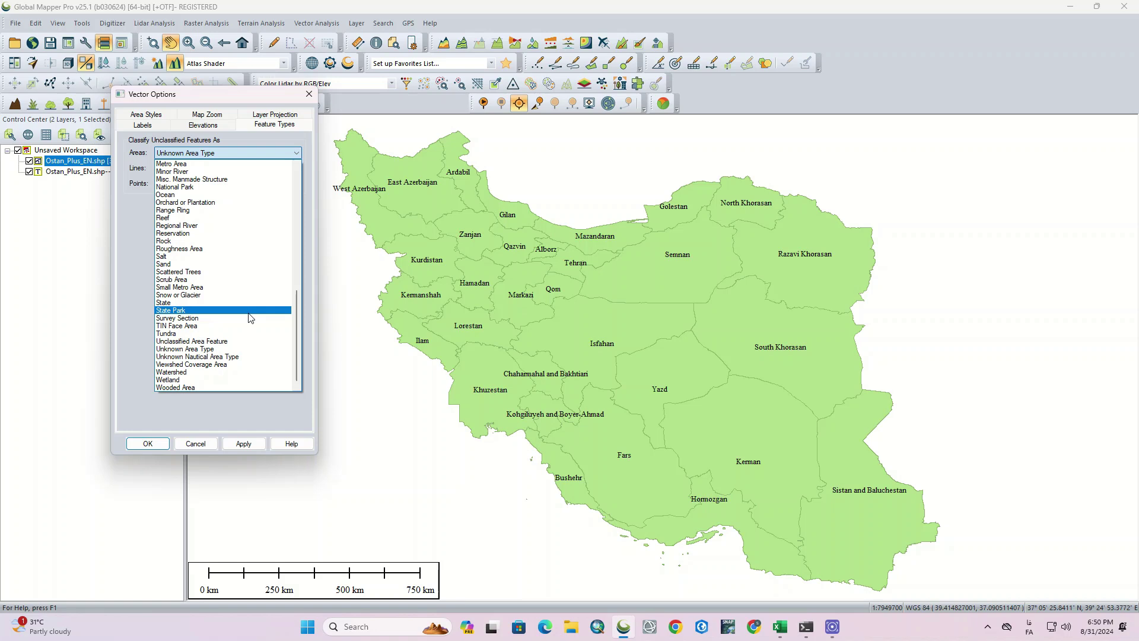
pyautogui.scroll(5, 249, 318)
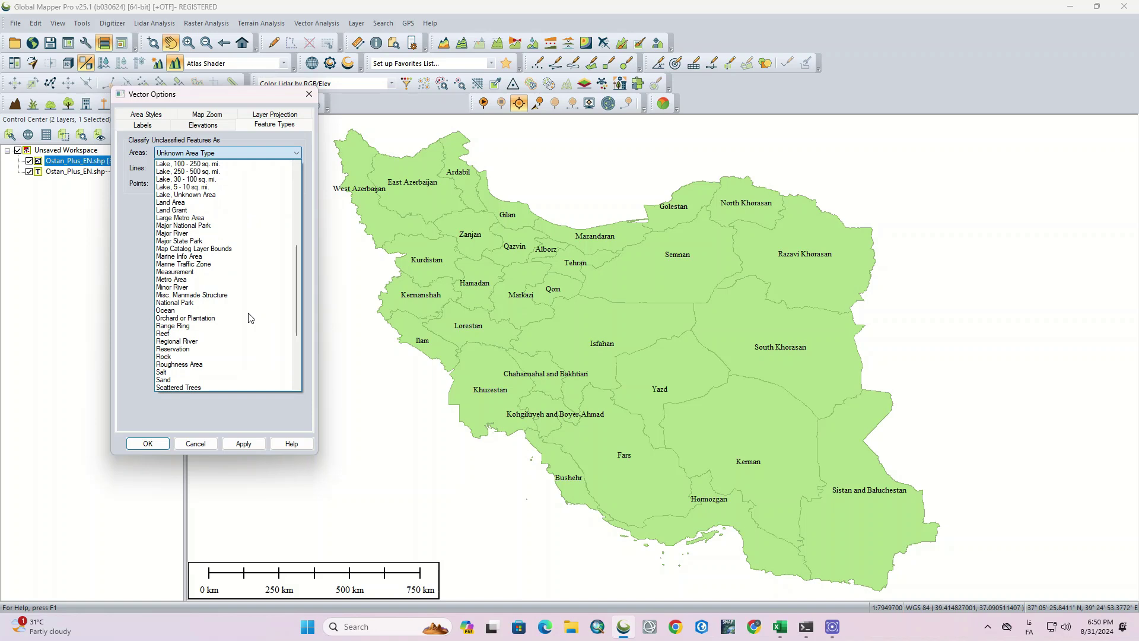
pyautogui.scroll(6, 250, 318)
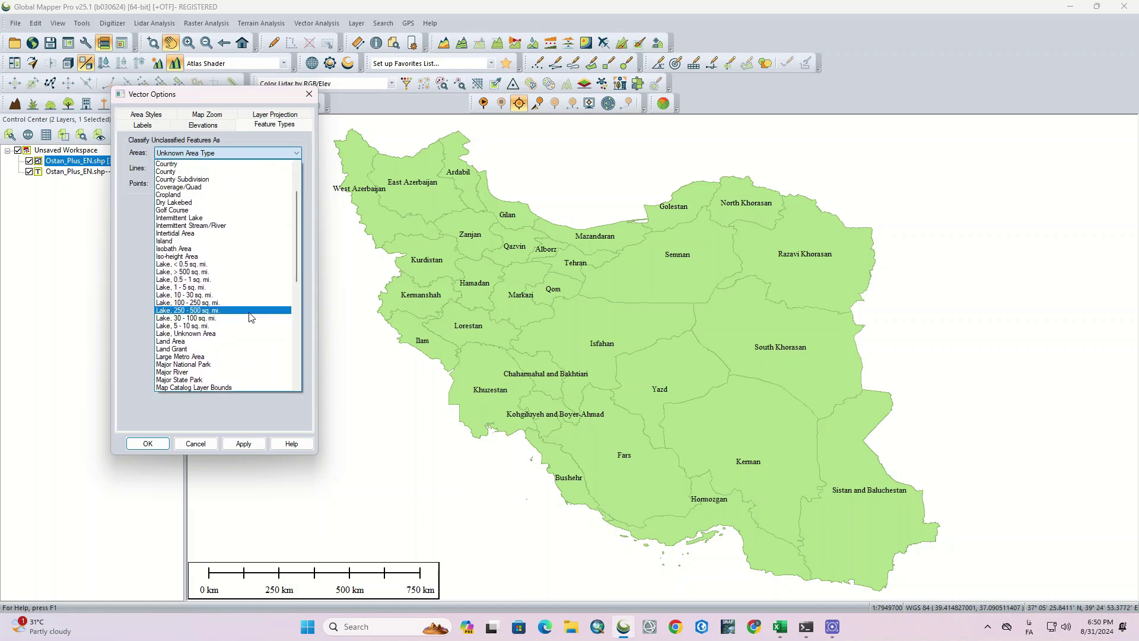
pyautogui.scroll(3, 249, 316)
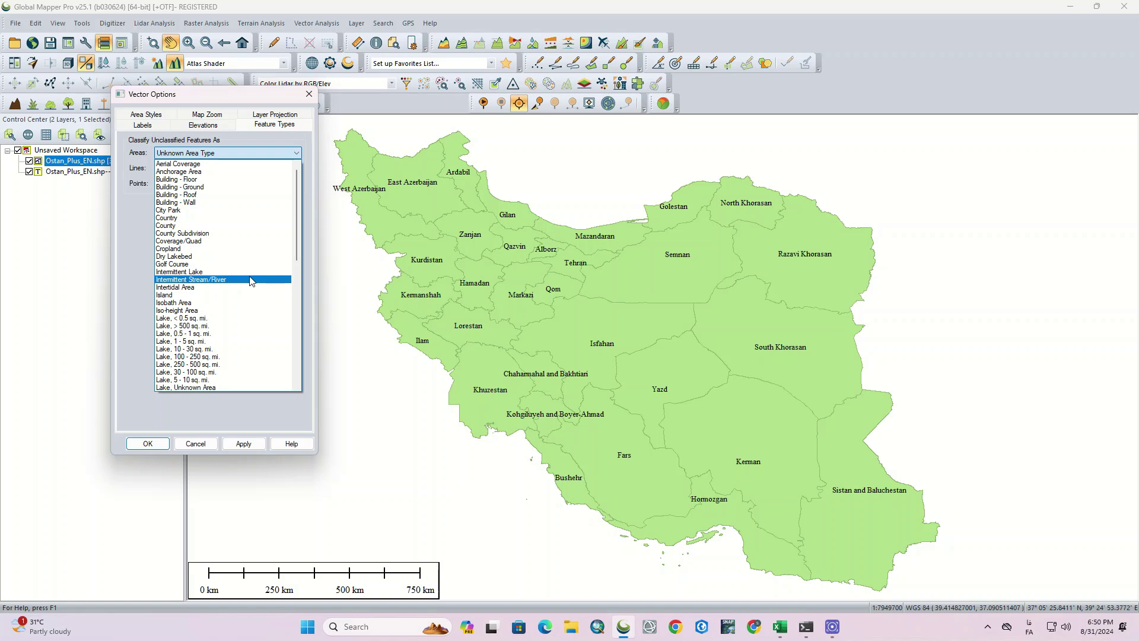
pyautogui.click(229, 217)
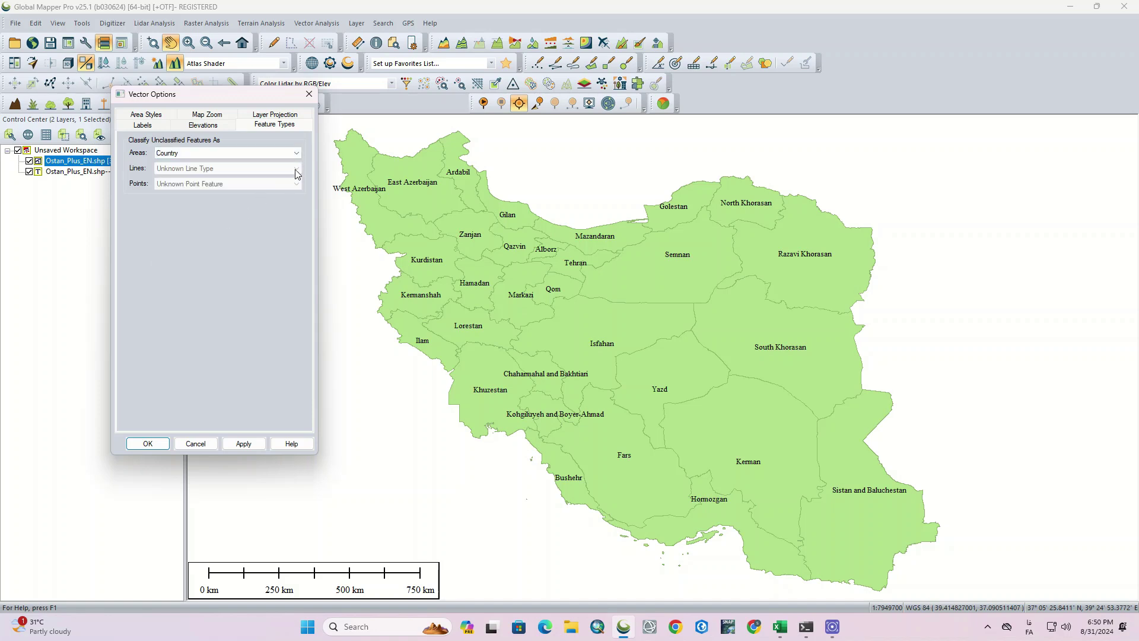
pyautogui.click(244, 445)
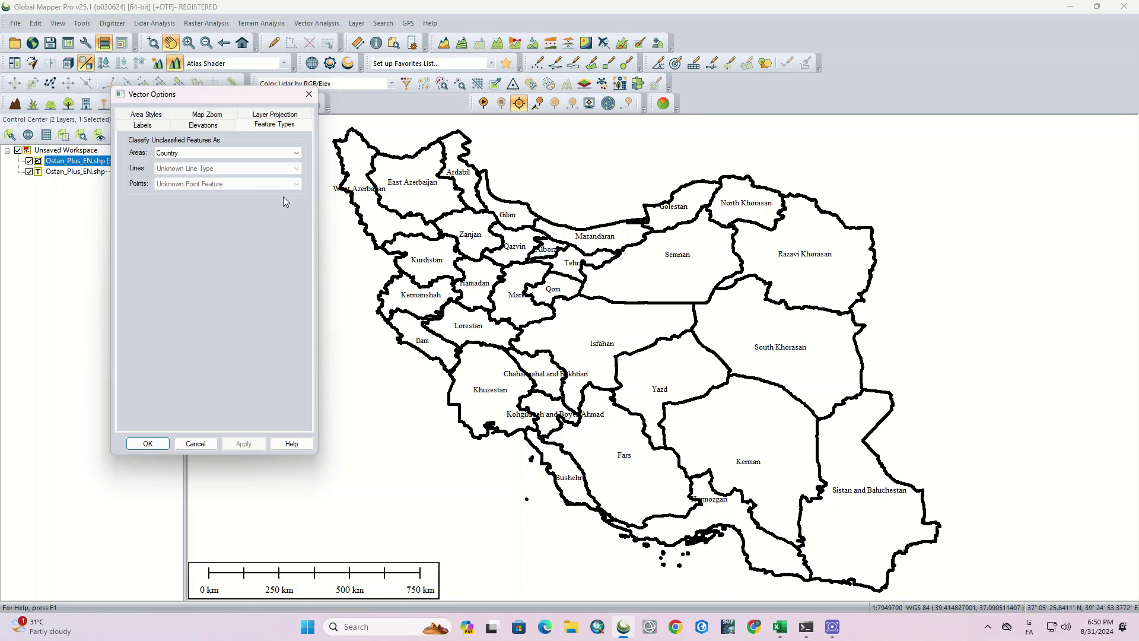
# Reclassify the province areas as County Subdivision and apply
pyautogui.click(233, 153)
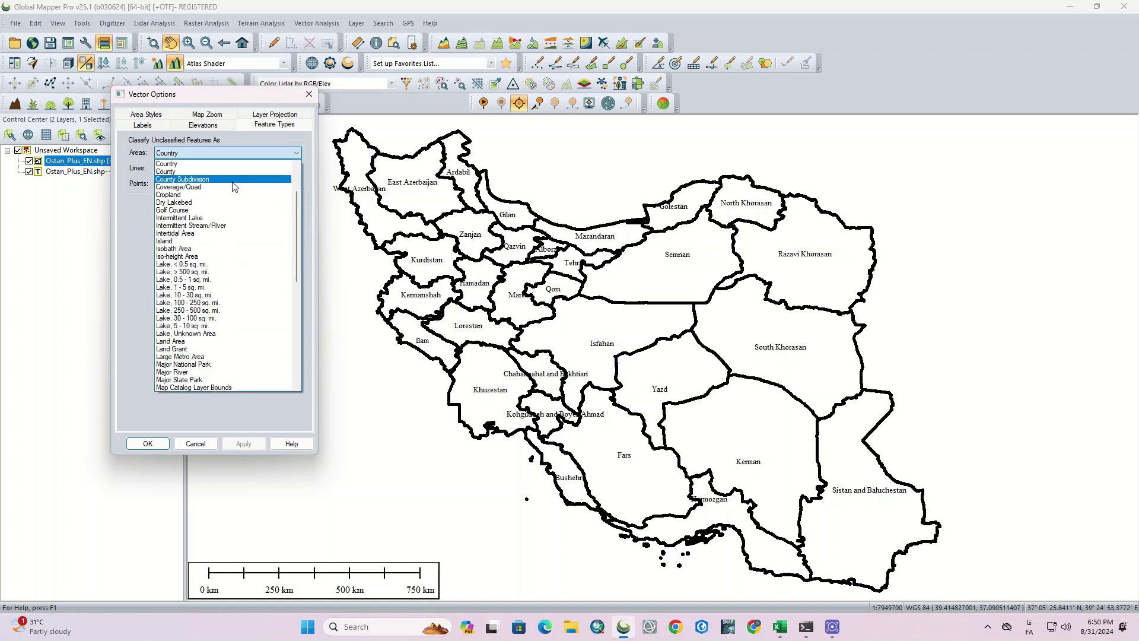
pyautogui.click(234, 182)
pyautogui.click(253, 447)
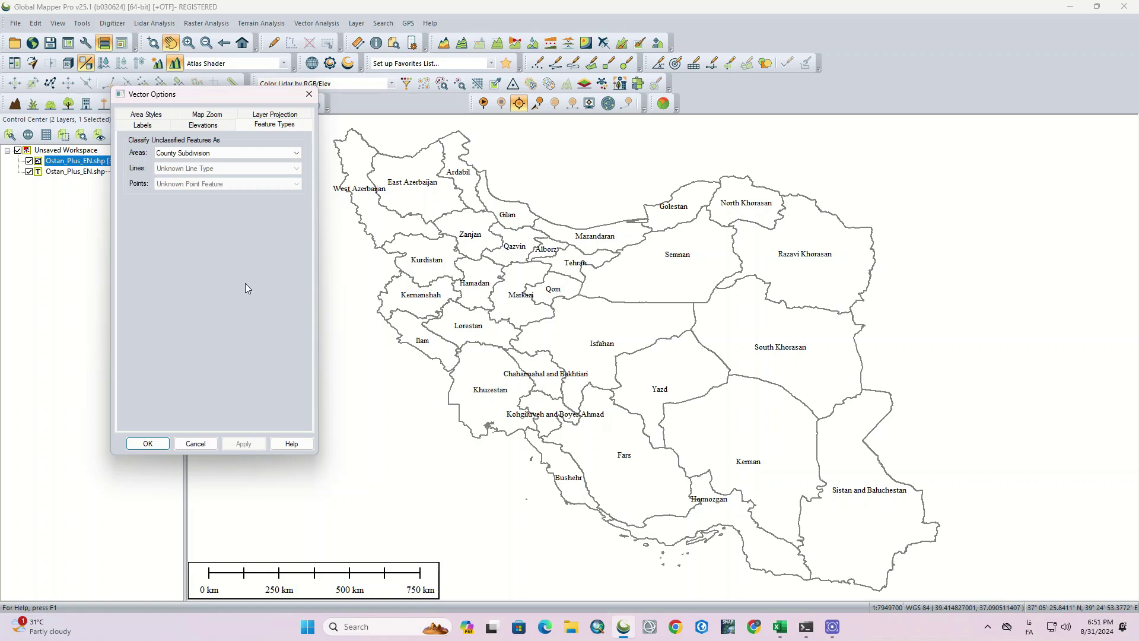
pyautogui.click(262, 116)
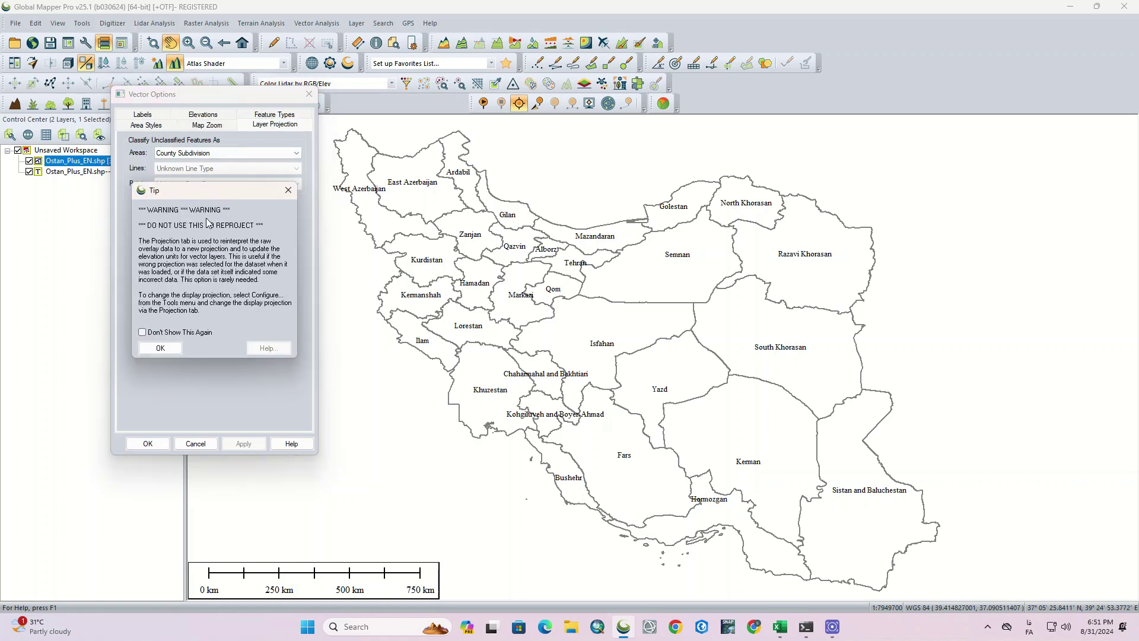
# Permanently dismiss the reprojection tip and review the projection list, keeping Geographic WGS84
pyautogui.click(143, 333)
pyautogui.click(160, 347)
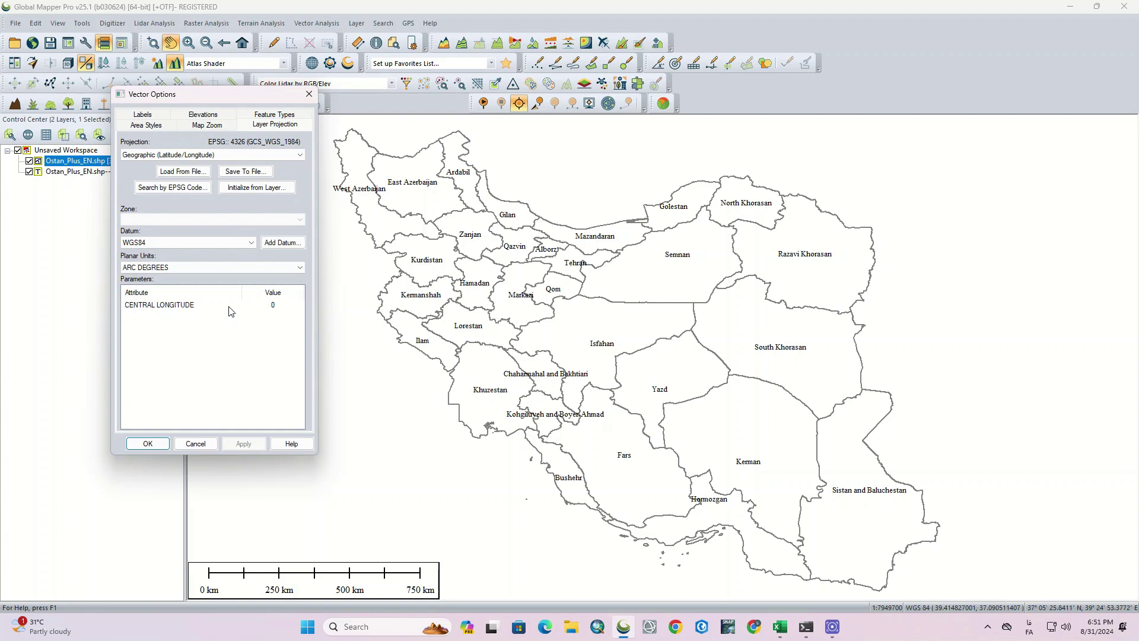
pyautogui.click(250, 155)
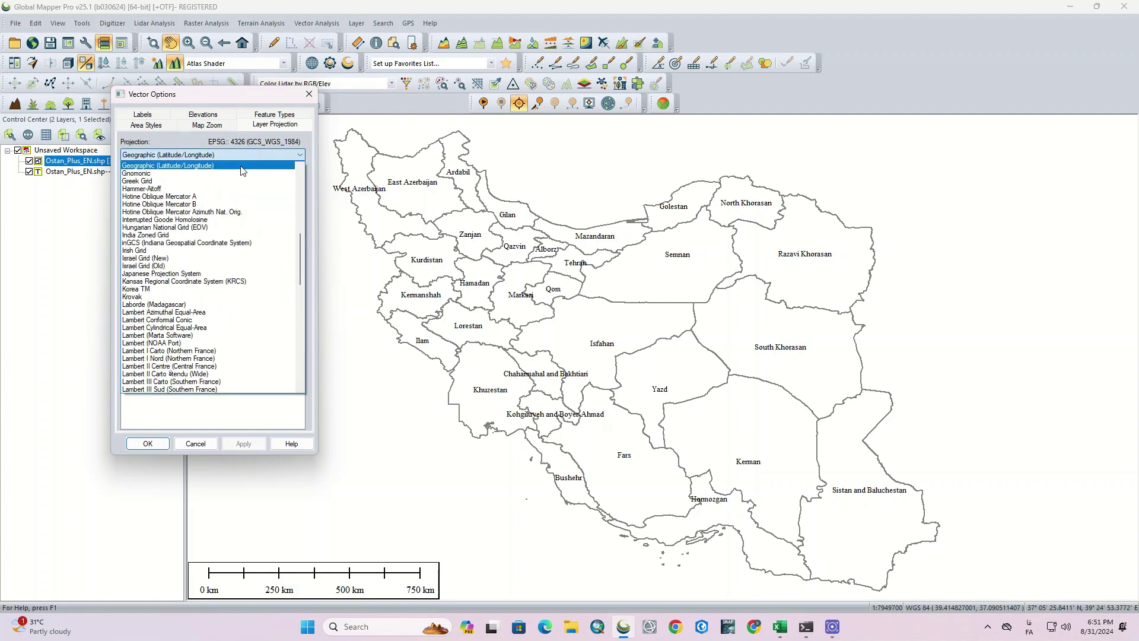
pyautogui.scroll(-6, 246, 214)
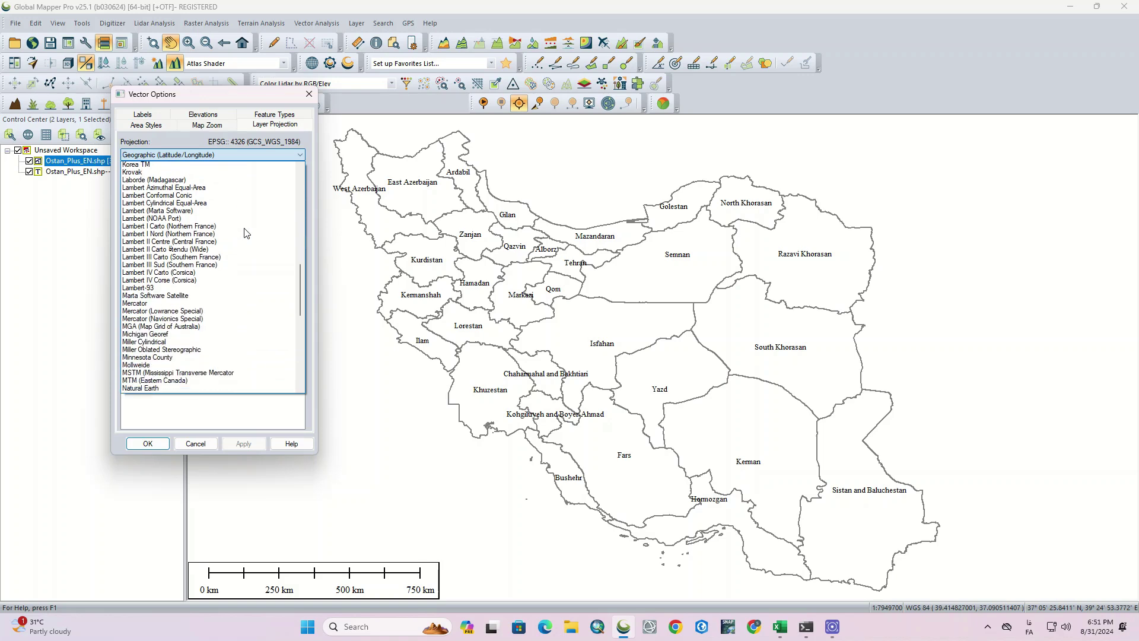
pyautogui.scroll(6, 246, 233)
pyautogui.click(197, 141)
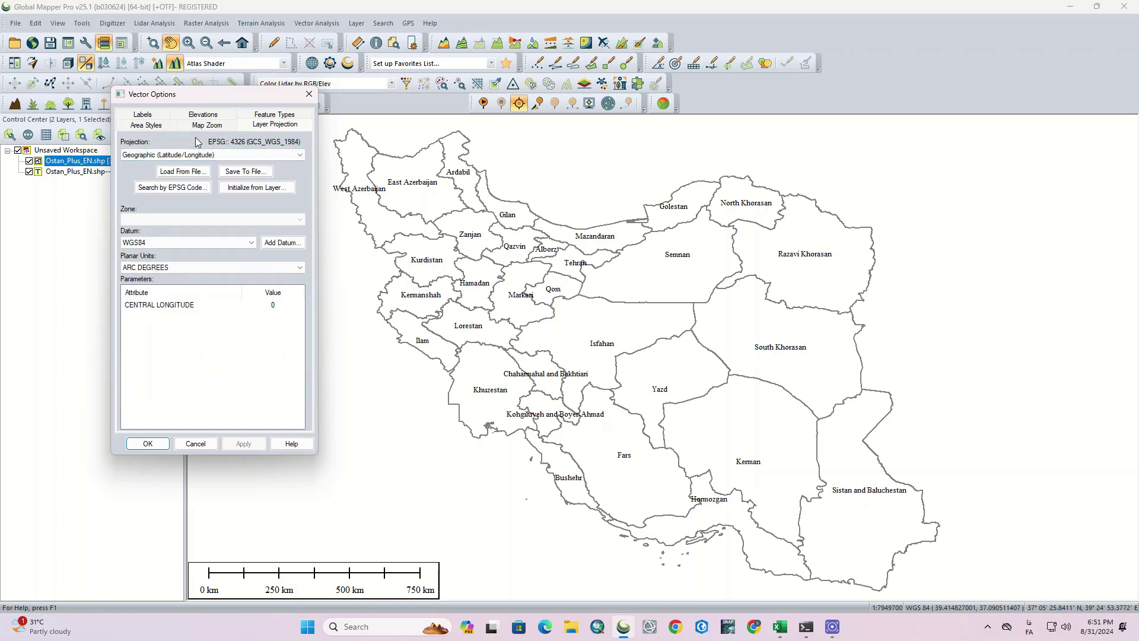
# Try loading the layer projection from a projection file, then cancel without loading
pyautogui.click(208, 177)
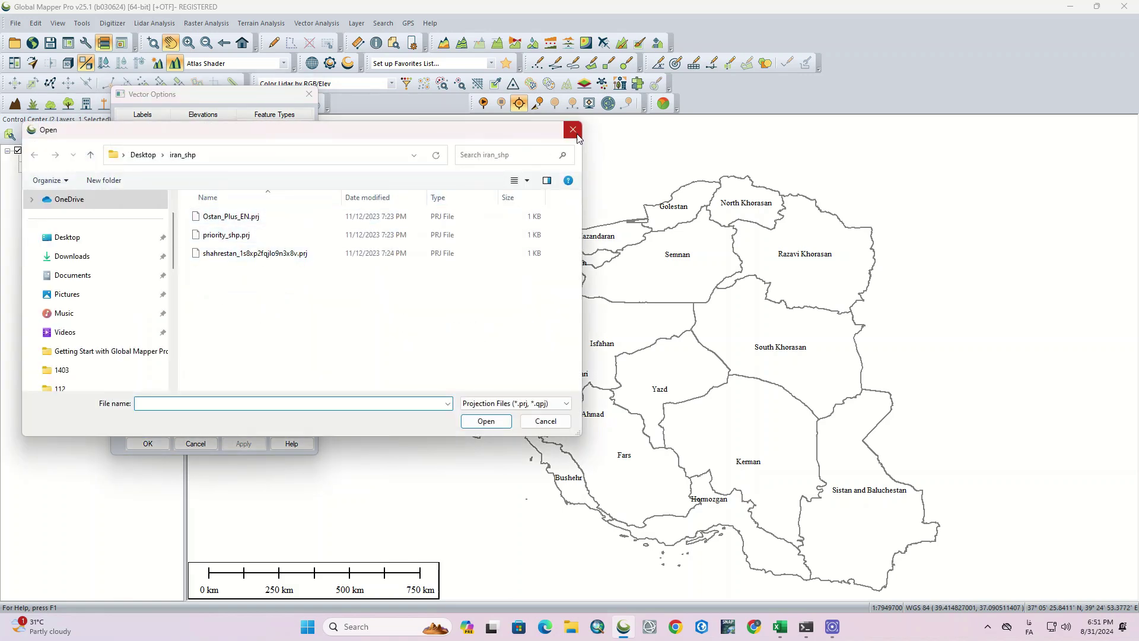
pyautogui.click(524, 405)
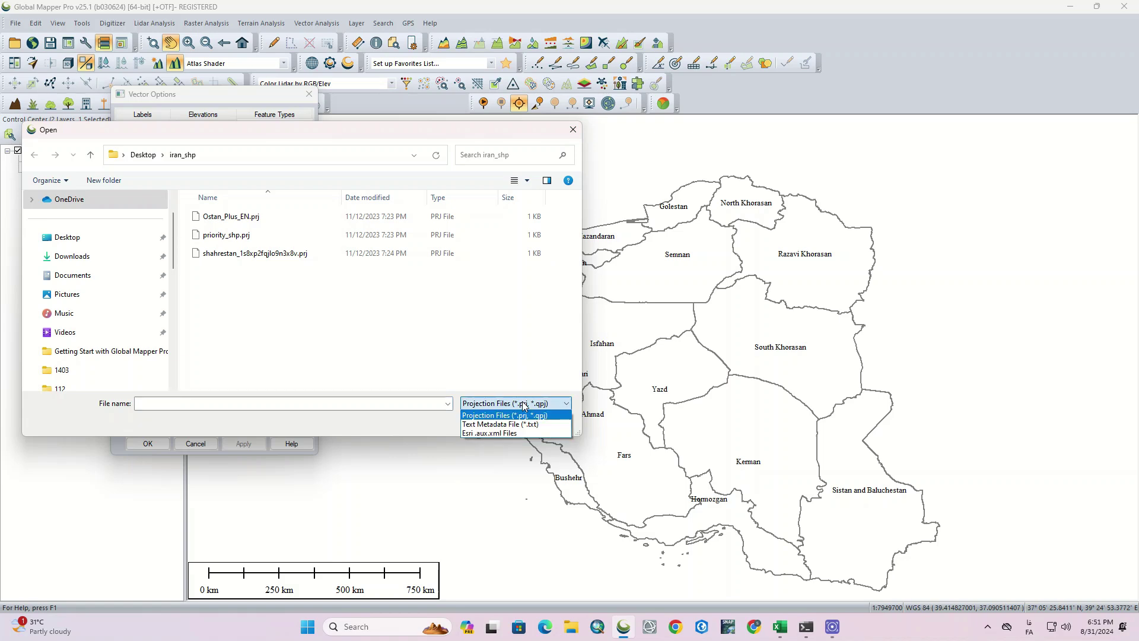
pyautogui.click(523, 405)
pyautogui.click(573, 130)
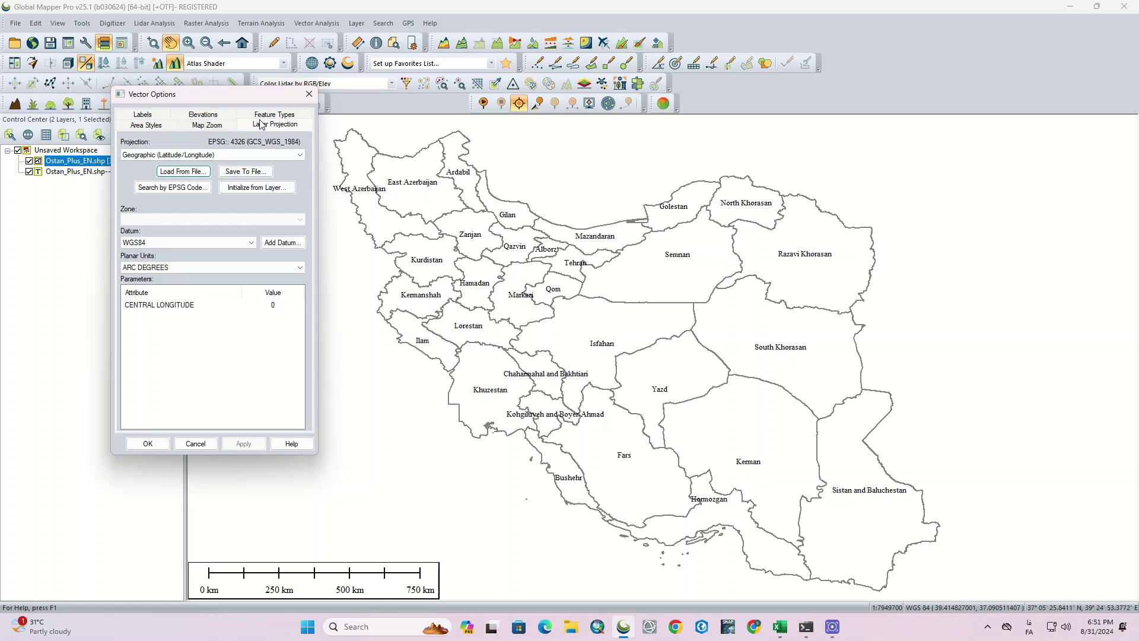
# In Area Styles, skip loading a style file and choose Use Same Style for All Features
pyautogui.click(214, 128)
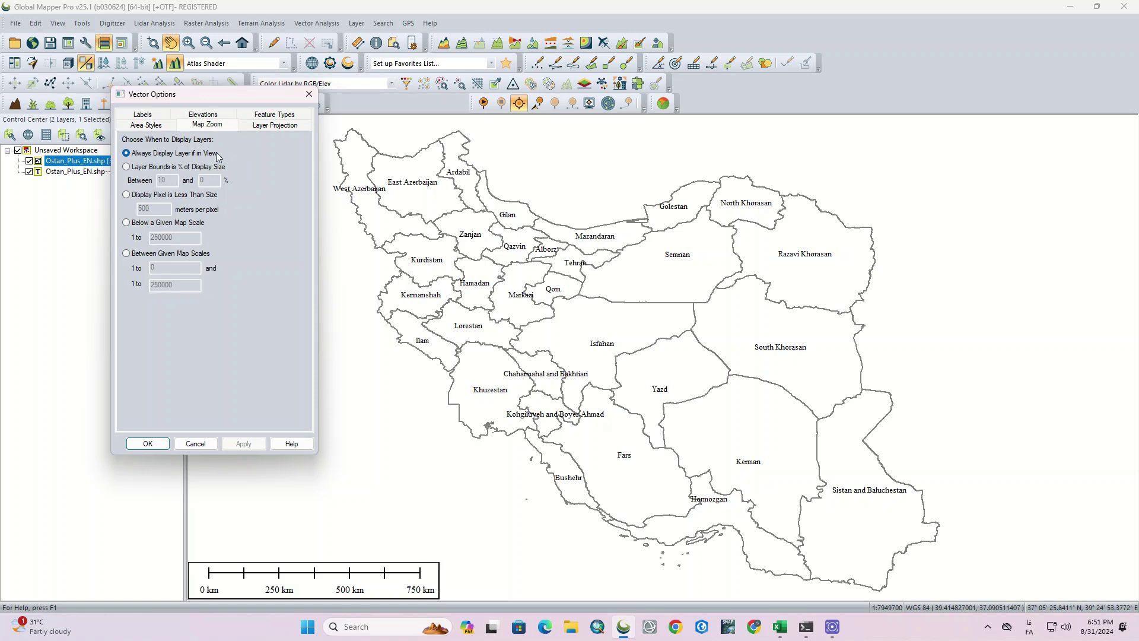
pyautogui.click(165, 129)
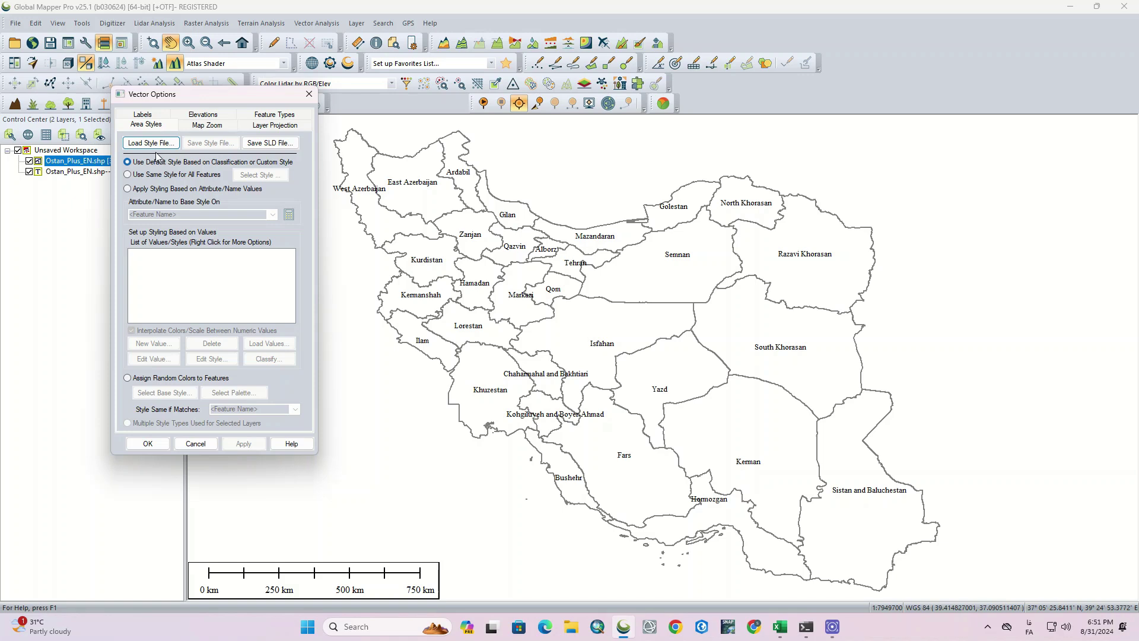
pyautogui.click(168, 146)
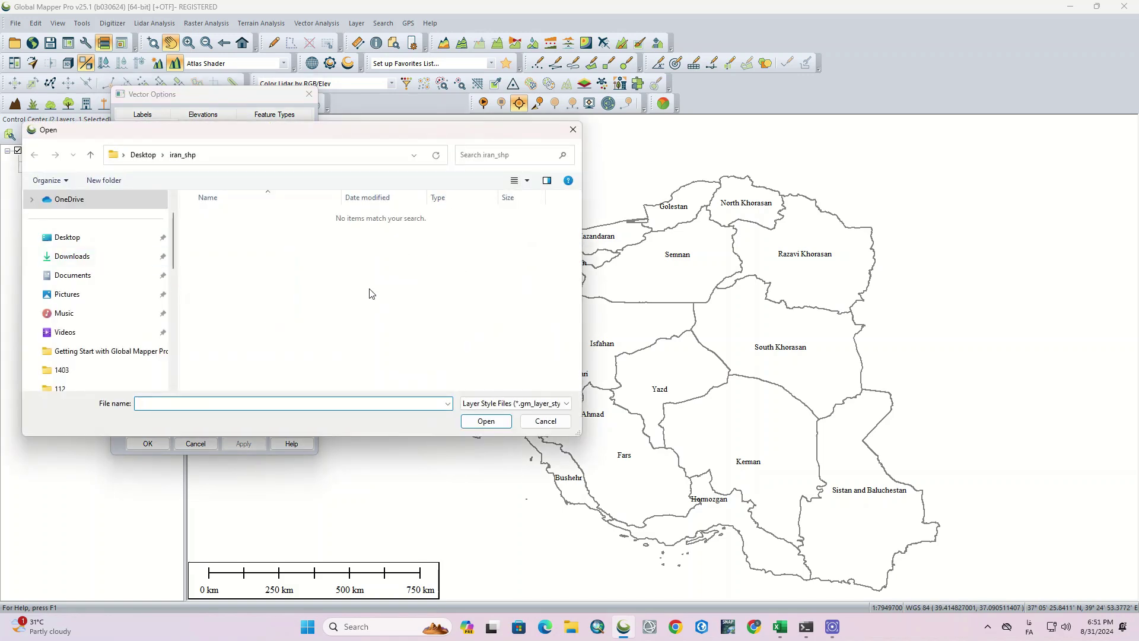
pyautogui.click(574, 129)
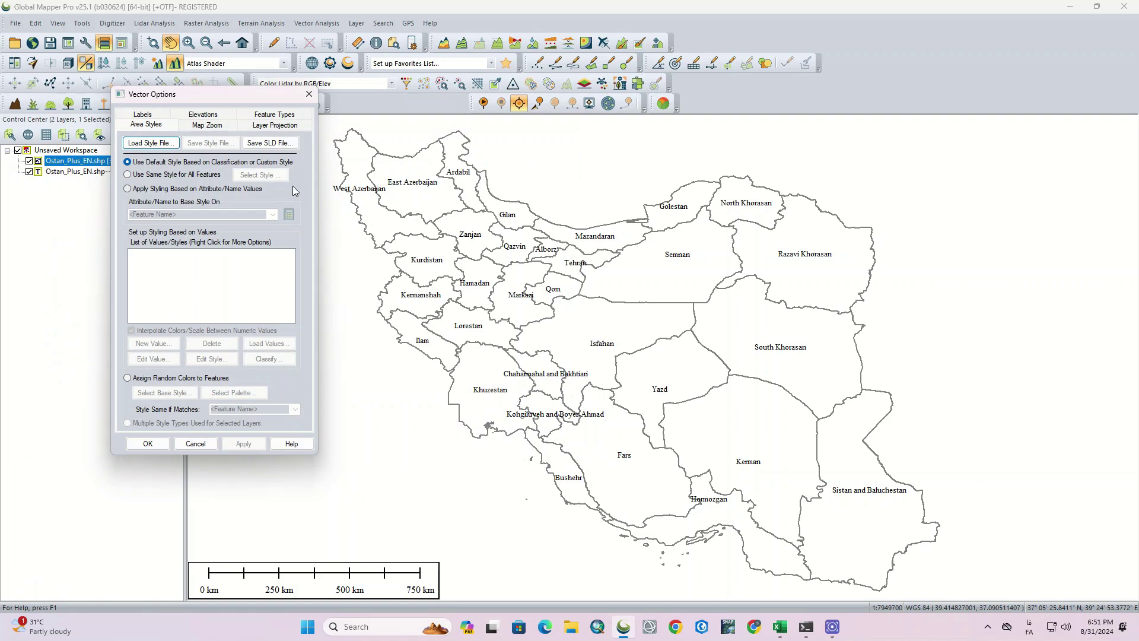
pyautogui.click(142, 175)
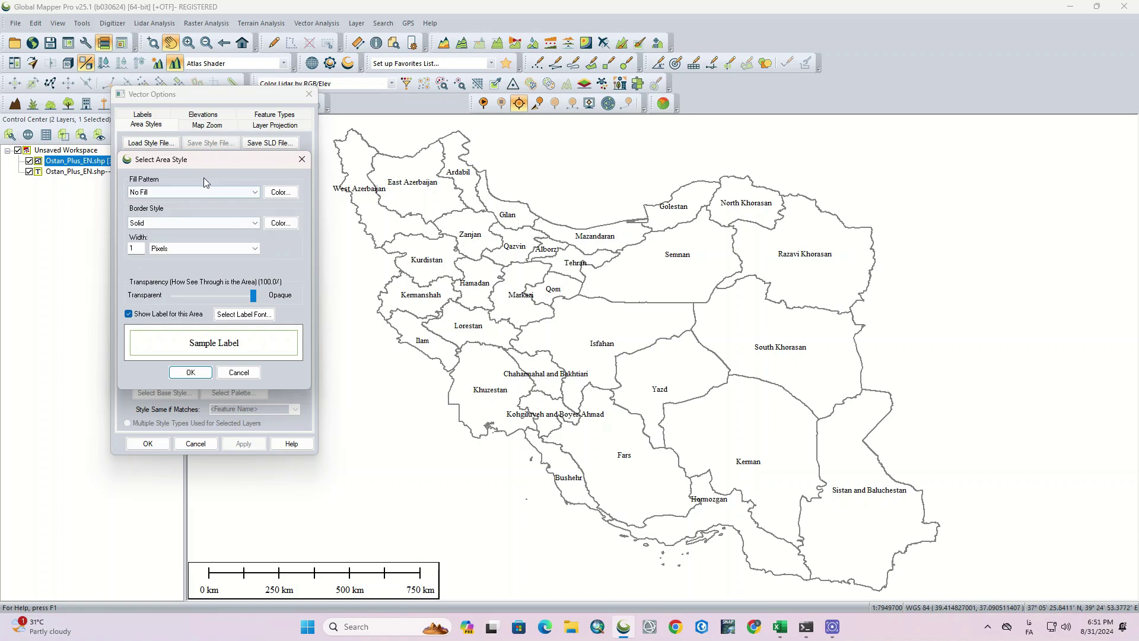
pyautogui.moveTo(205, 163); pyautogui.dragTo(201, 209)
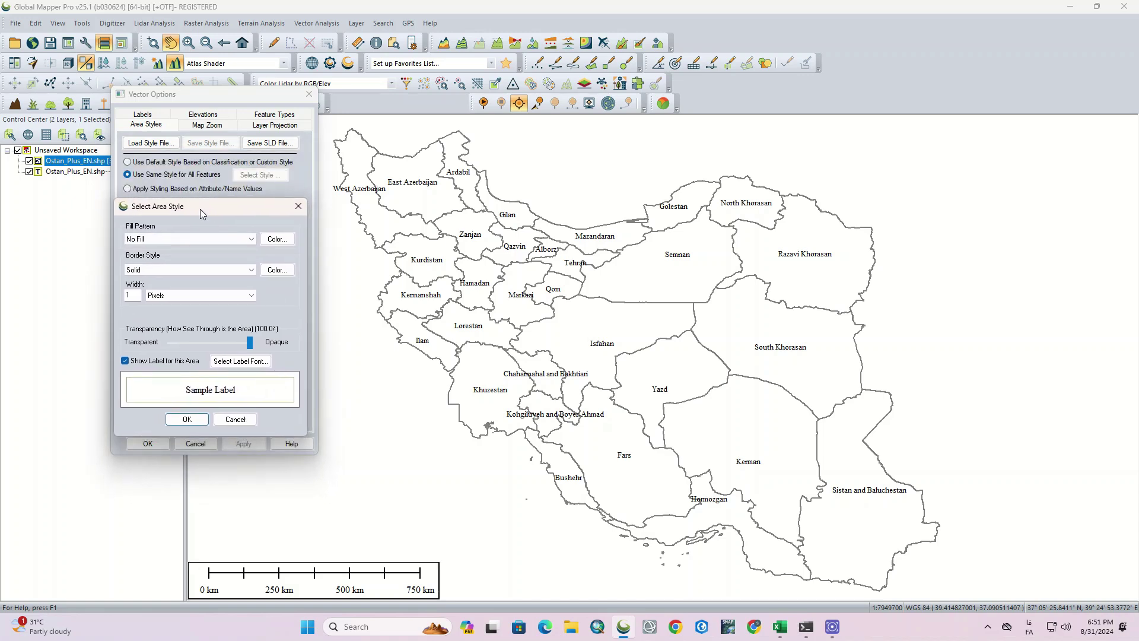
# Try cross-hatch, sand and salt fill patterns, then settle on Solid Fill
pyautogui.click(253, 239)
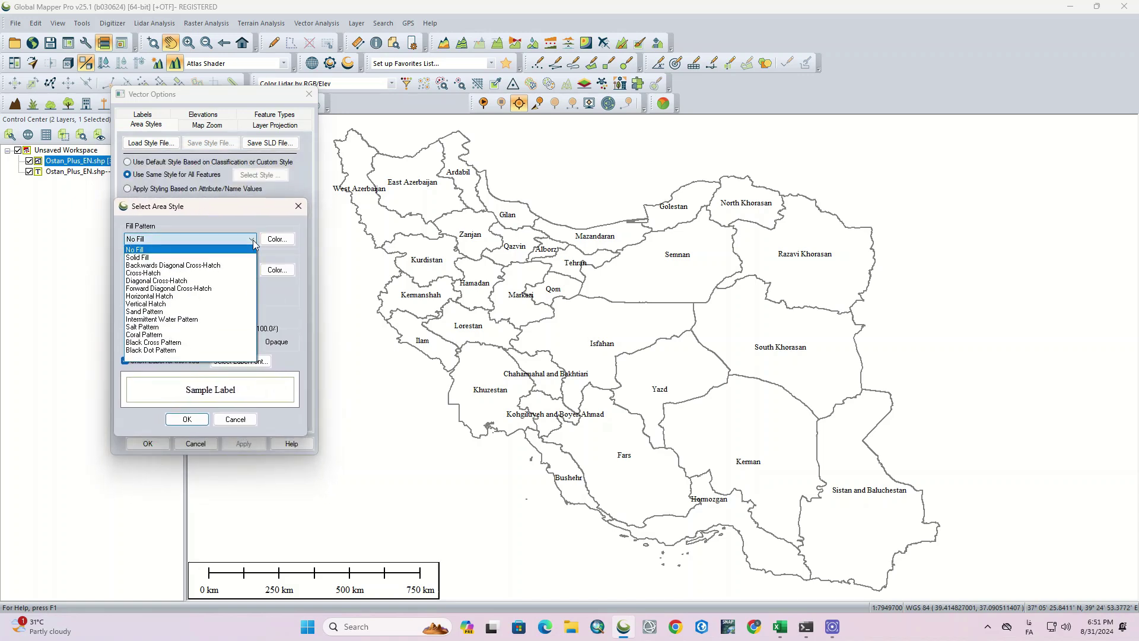
pyautogui.click(246, 258)
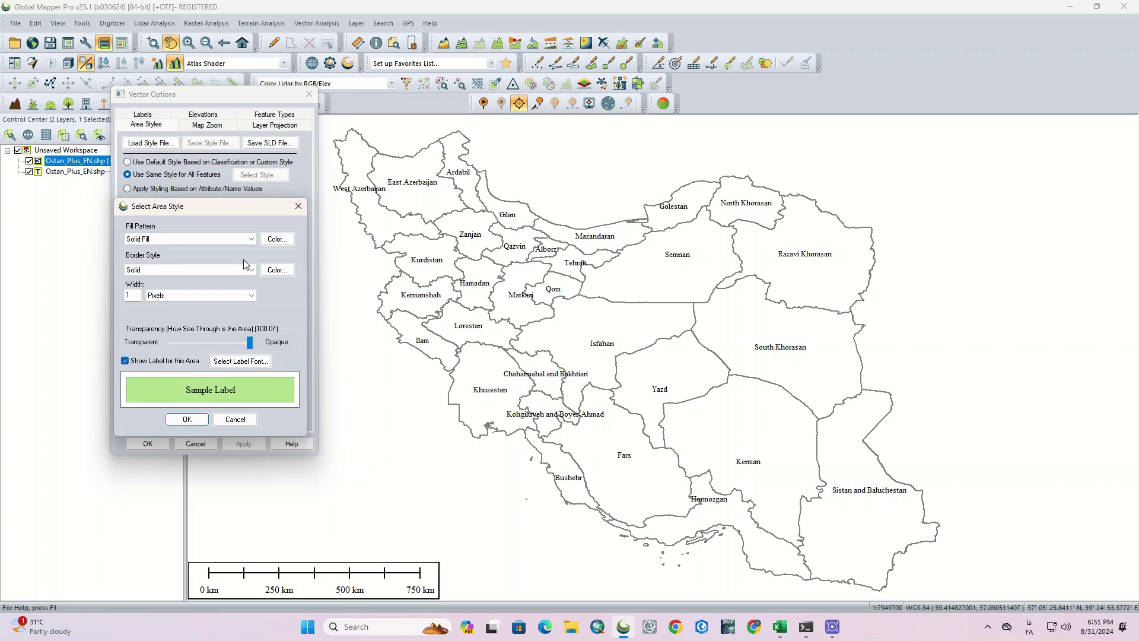
pyautogui.click(252, 240)
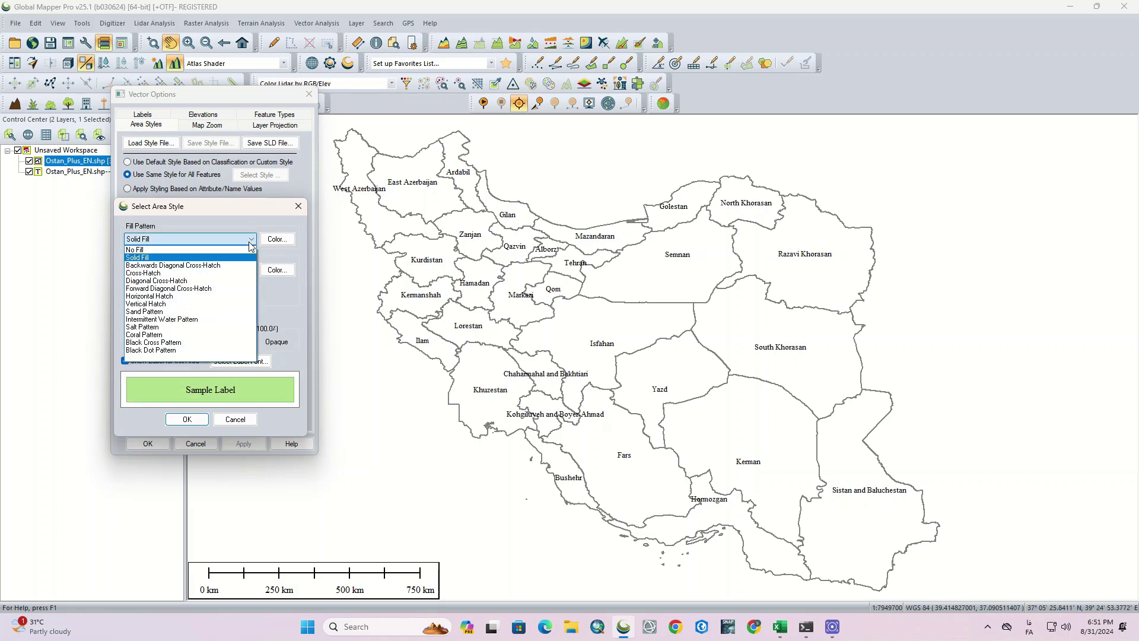
pyautogui.click(247, 267)
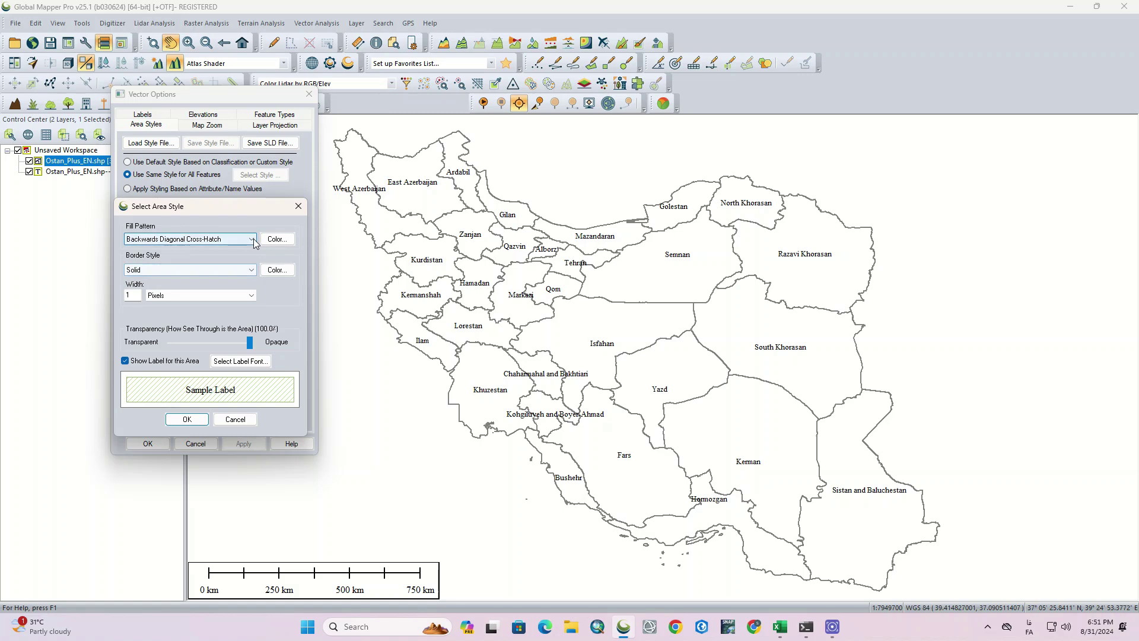
pyautogui.click(254, 238)
pyautogui.click(237, 272)
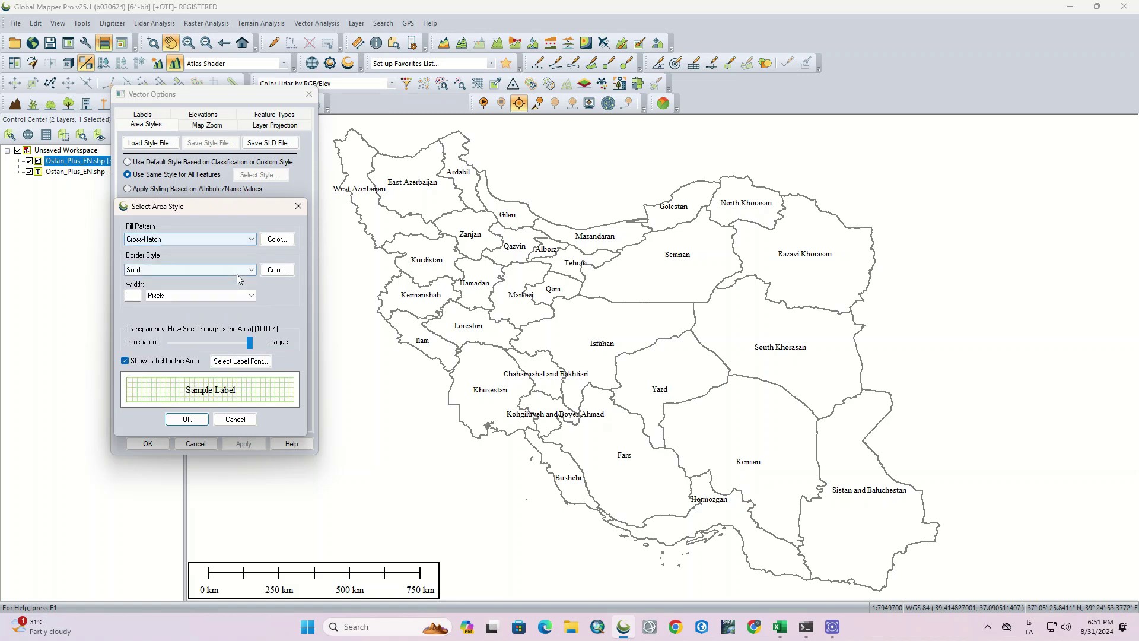
pyautogui.click(249, 240)
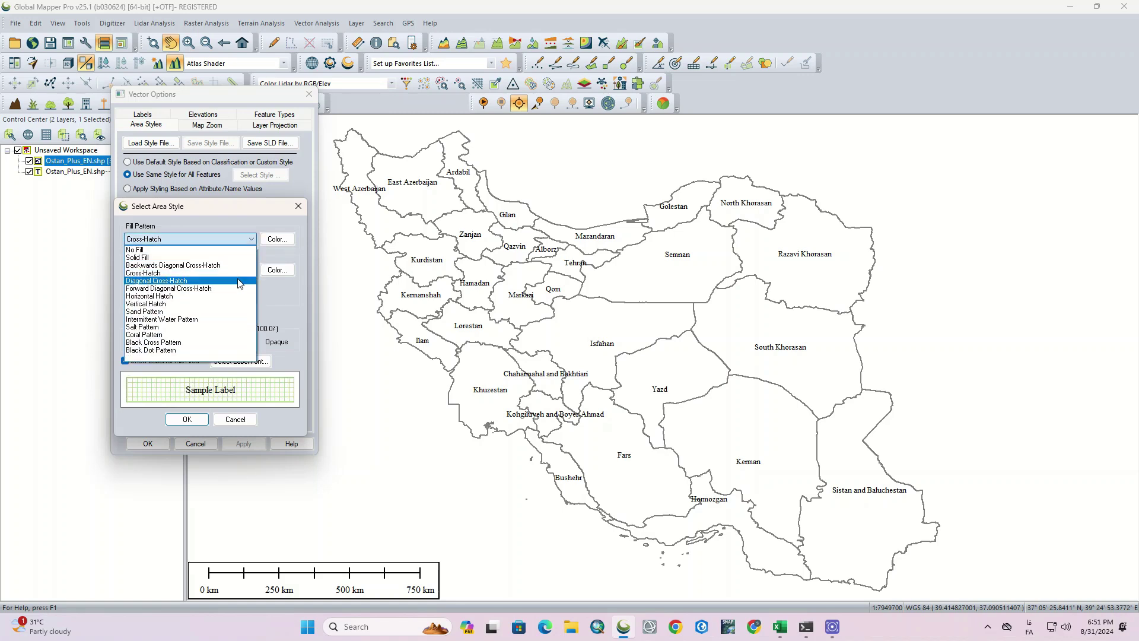
pyautogui.click(226, 311)
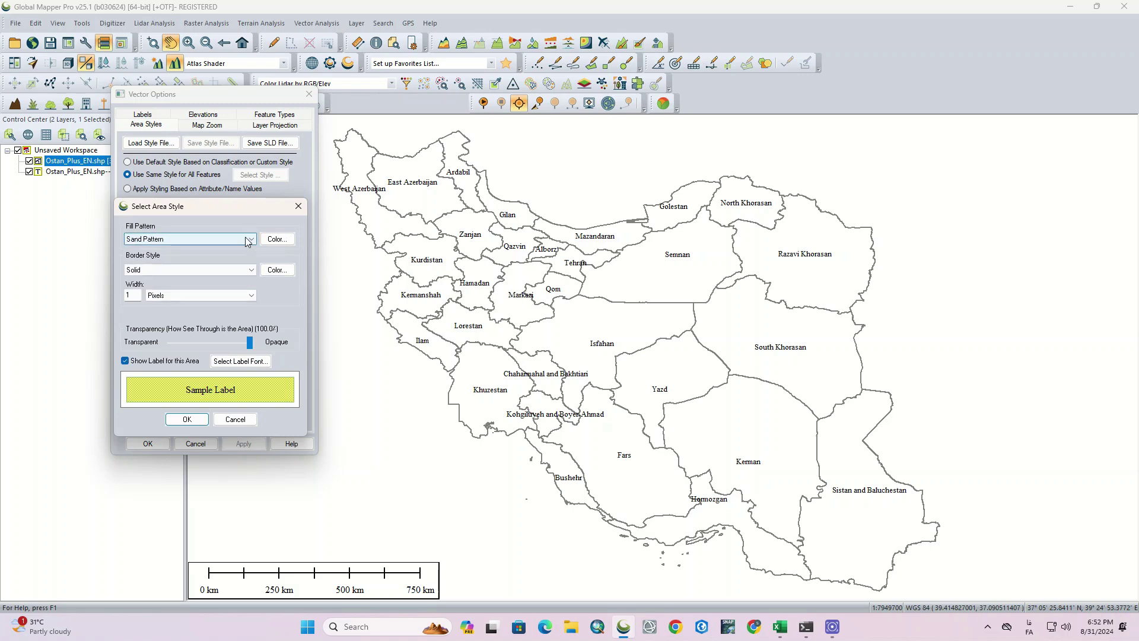
pyautogui.click(245, 239)
pyautogui.click(226, 326)
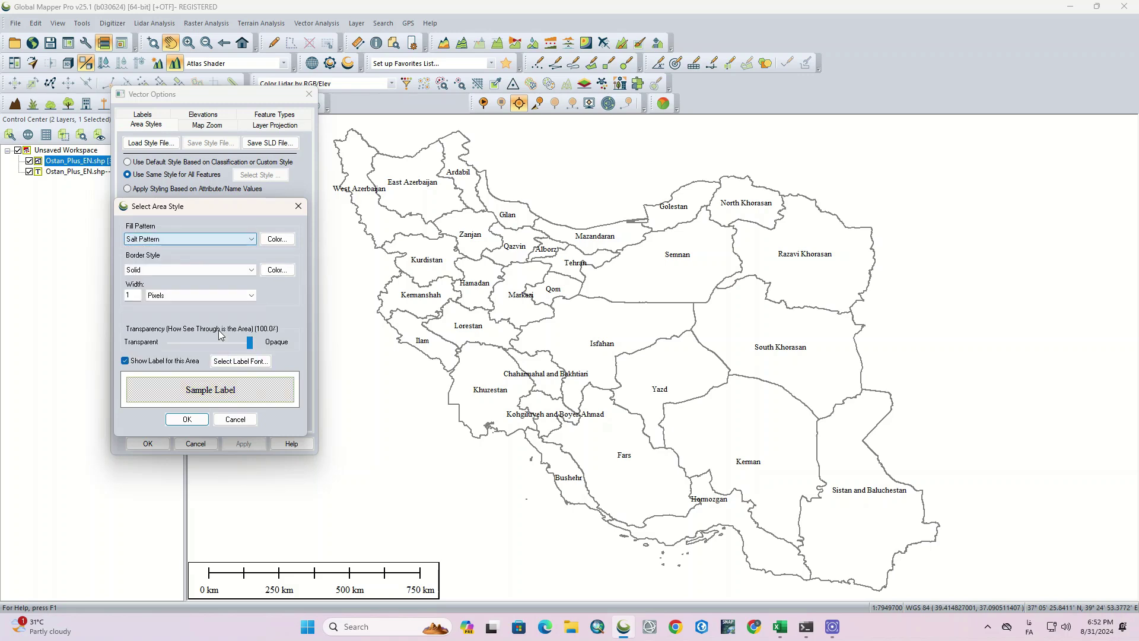
pyautogui.click(251, 239)
pyautogui.click(233, 254)
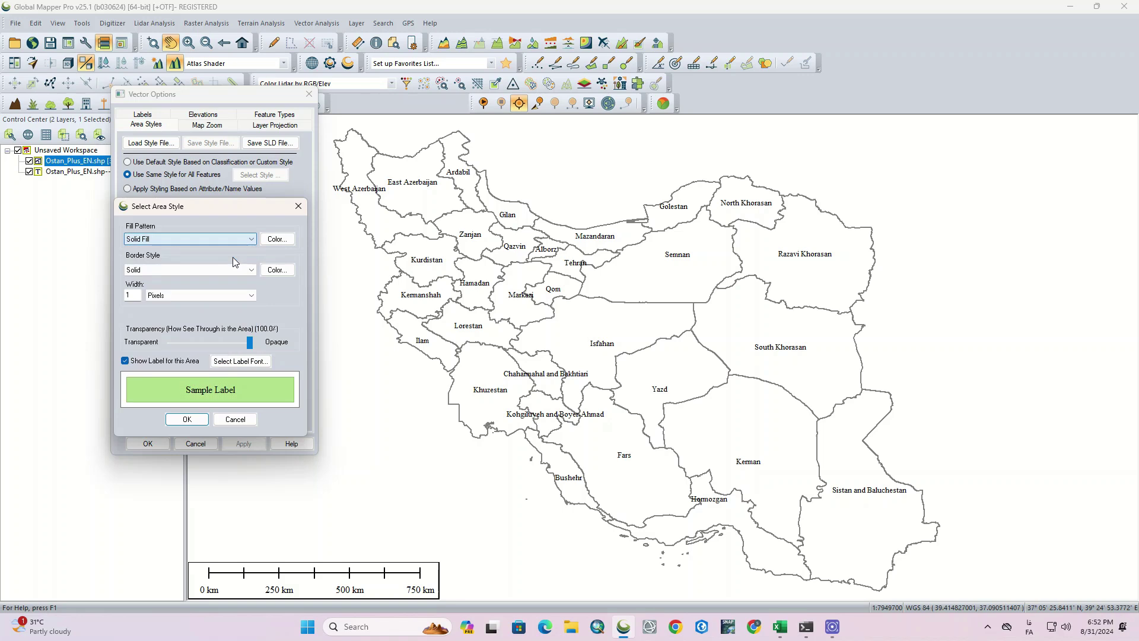
pyautogui.click(279, 239)
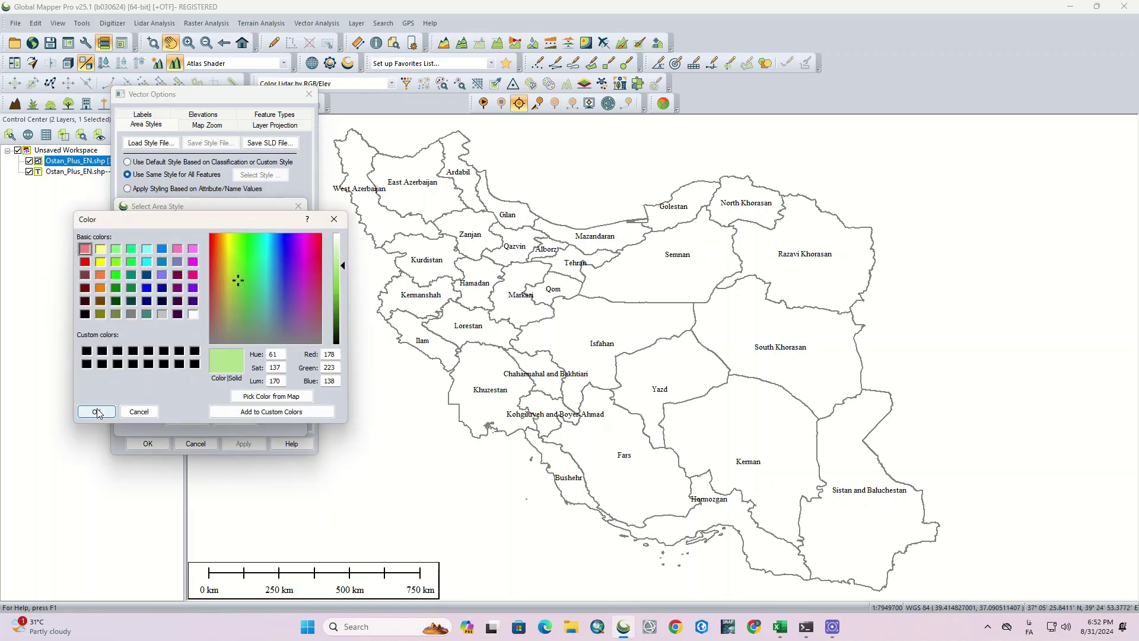
# Set the area fill to bright green and the solid border colour to black
pyautogui.click(131, 262)
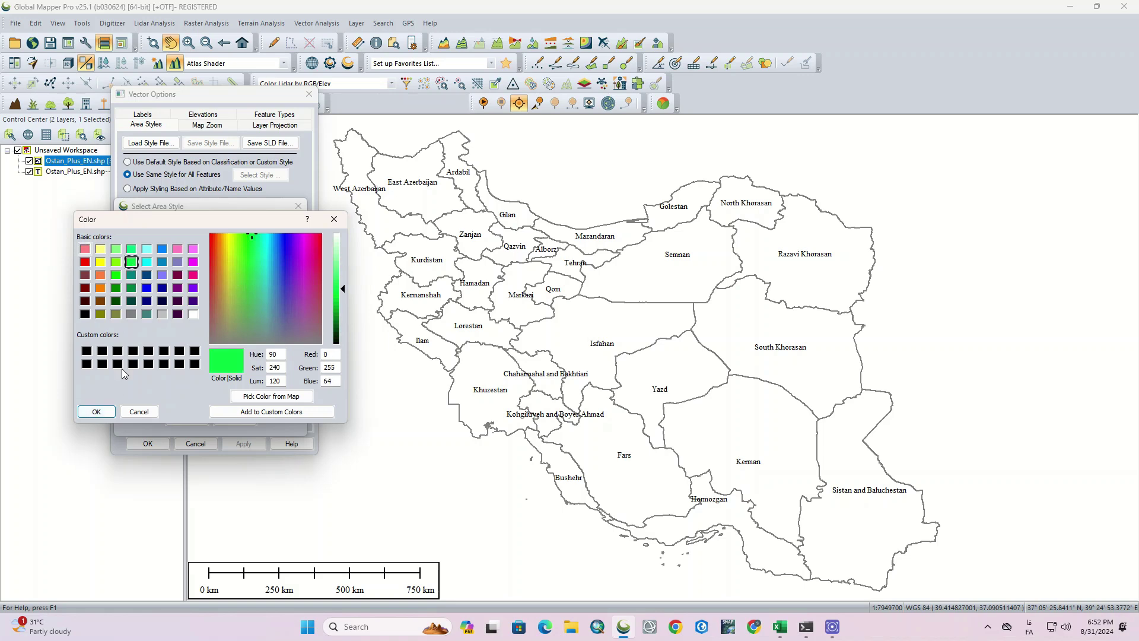
pyautogui.click(97, 412)
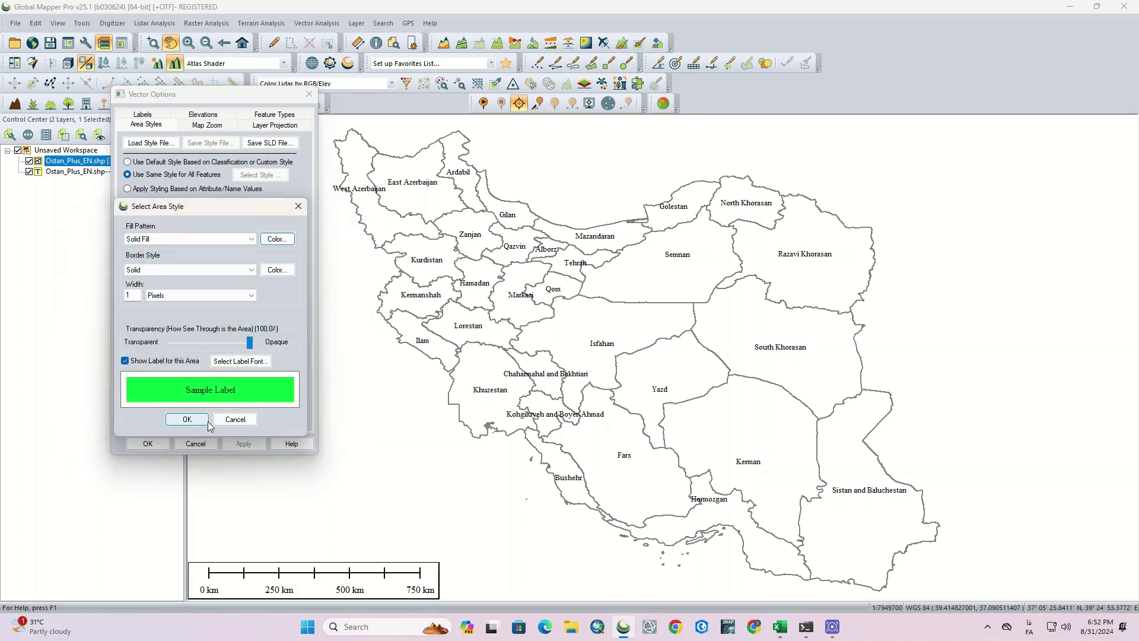
pyautogui.click(252, 270)
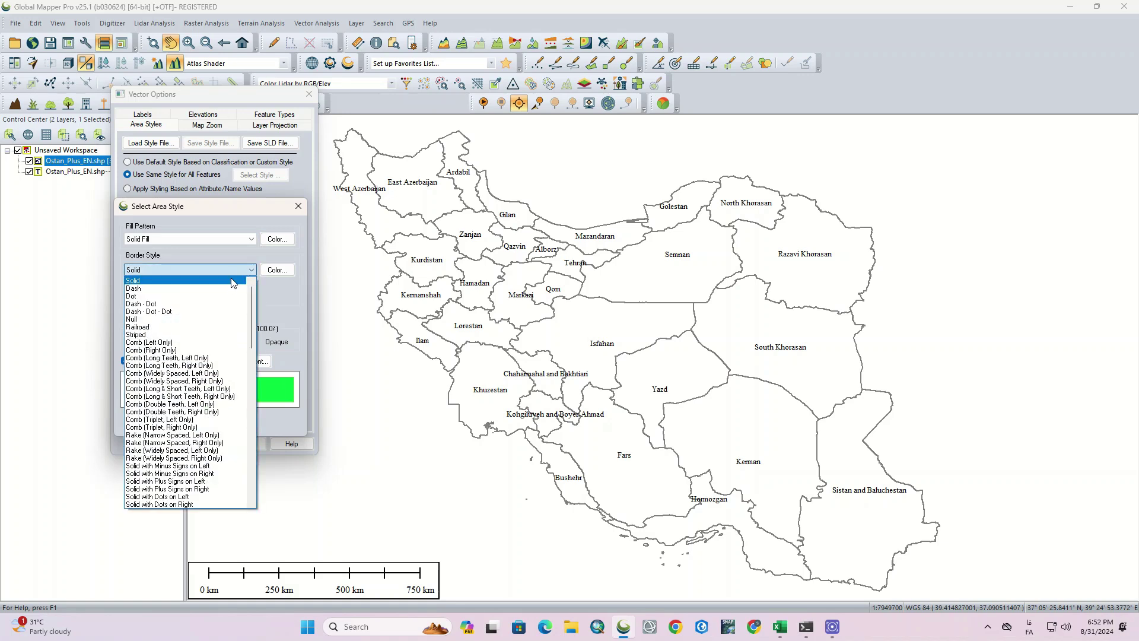
pyautogui.click(228, 281)
pyautogui.click(277, 270)
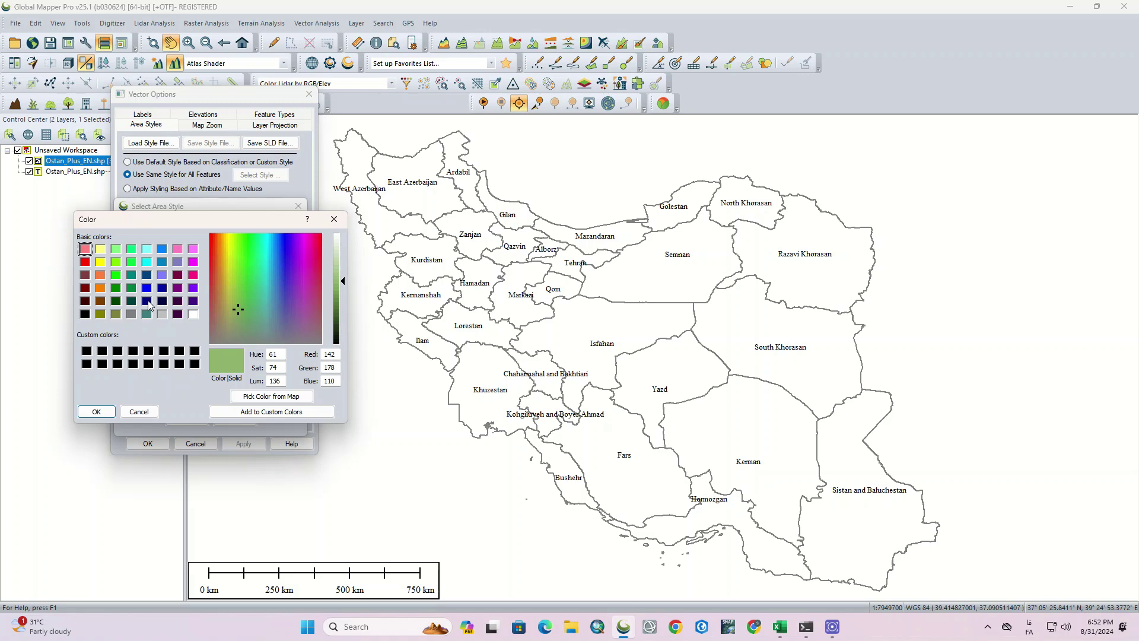
pyautogui.click(85, 314)
pyautogui.click(114, 411)
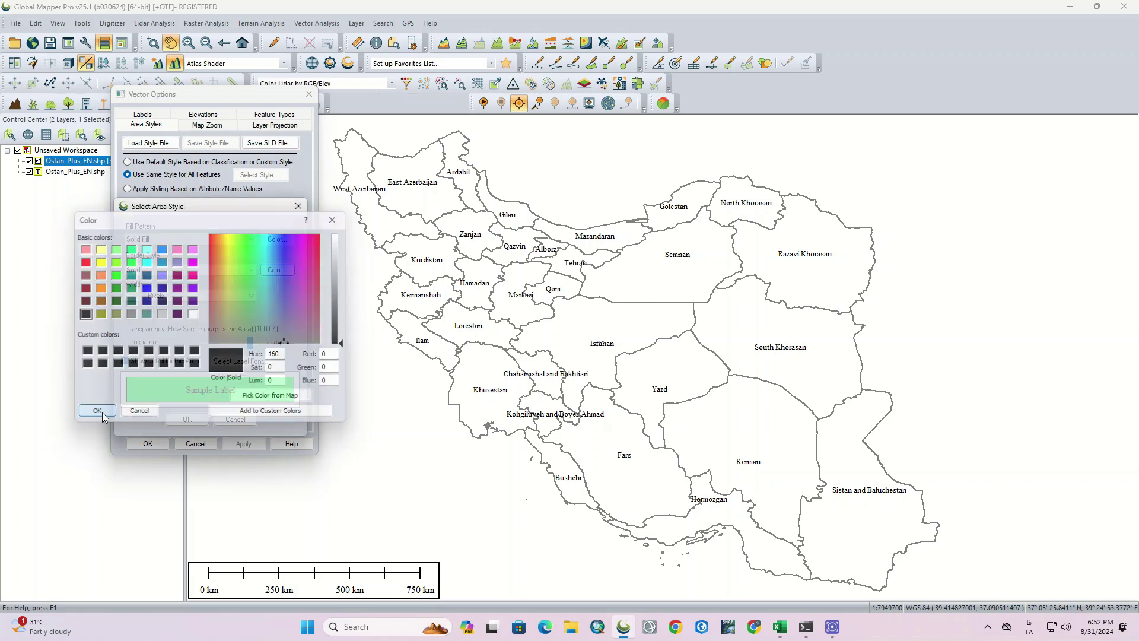
# Set the border width to 2 pixels at full opacity and accept the area style
pyautogui.click(133, 295)
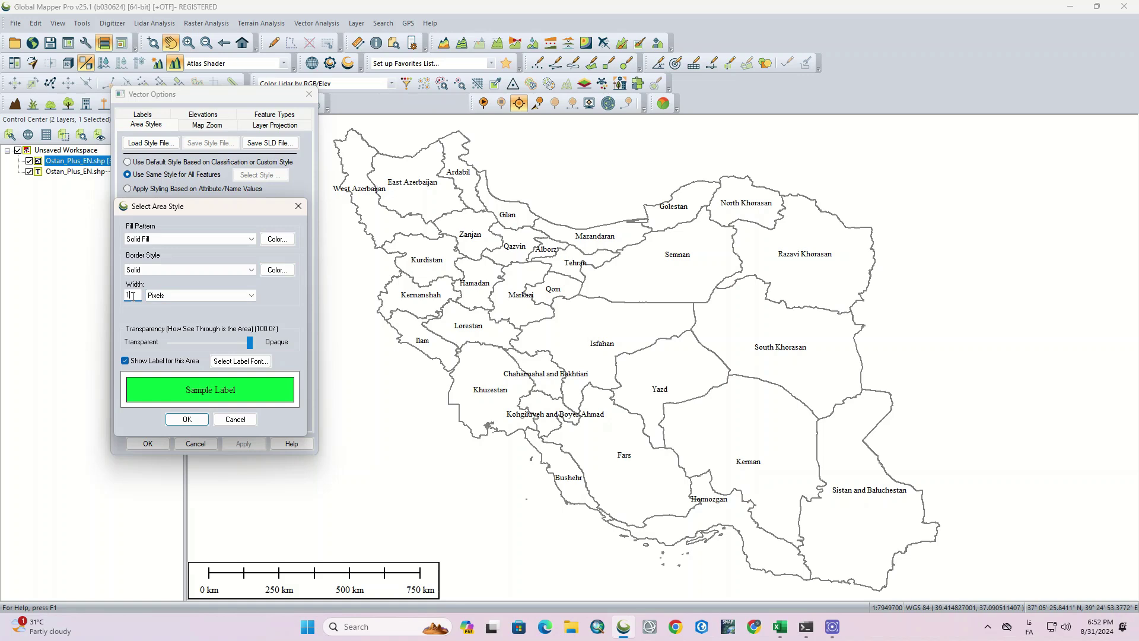
pyautogui.doubleClick(138, 295)
pyautogui.write('3')
pyautogui.click(157, 270)
pyautogui.click(157, 270)
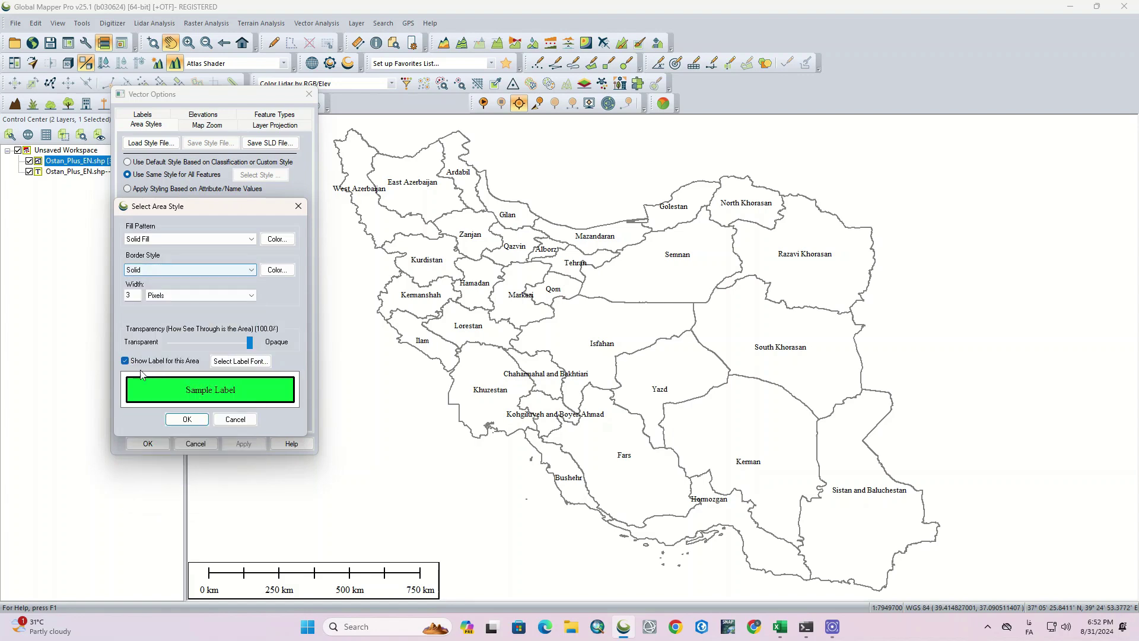
pyautogui.doubleClick(126, 295)
pyautogui.write('2')
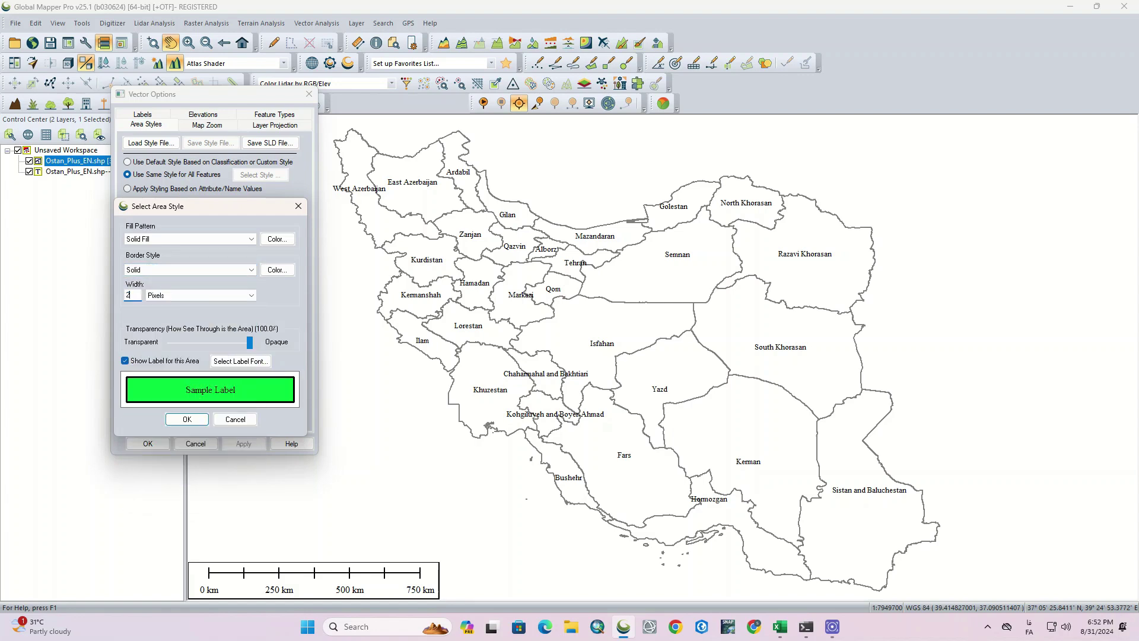
pyautogui.click(142, 268)
pyautogui.click(142, 268)
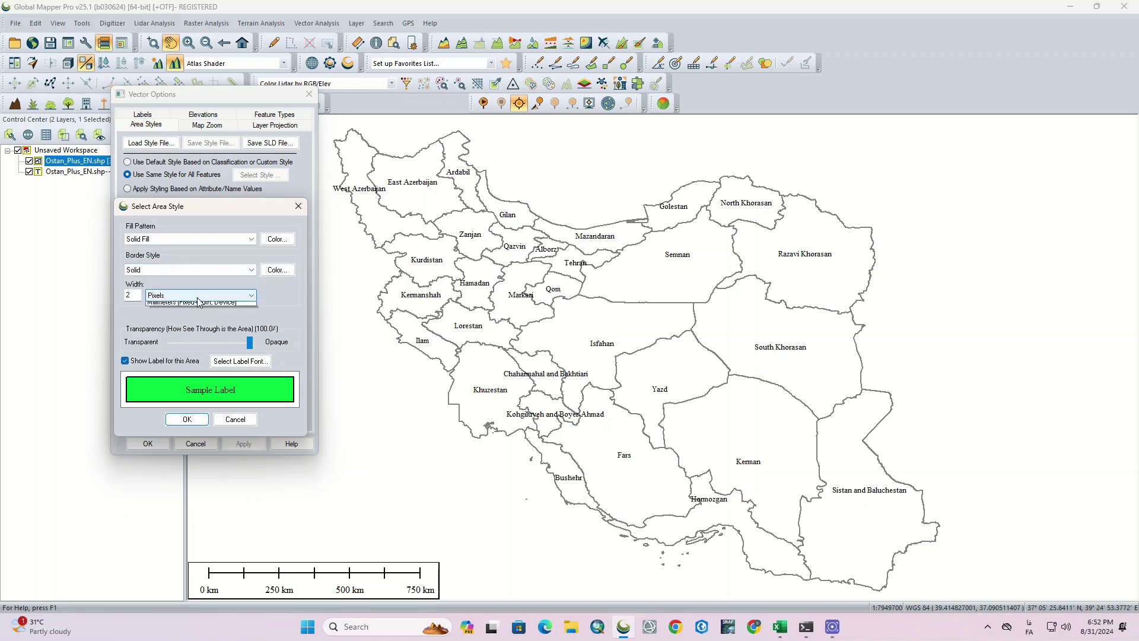
pyautogui.click(199, 294)
pyautogui.click(281, 297)
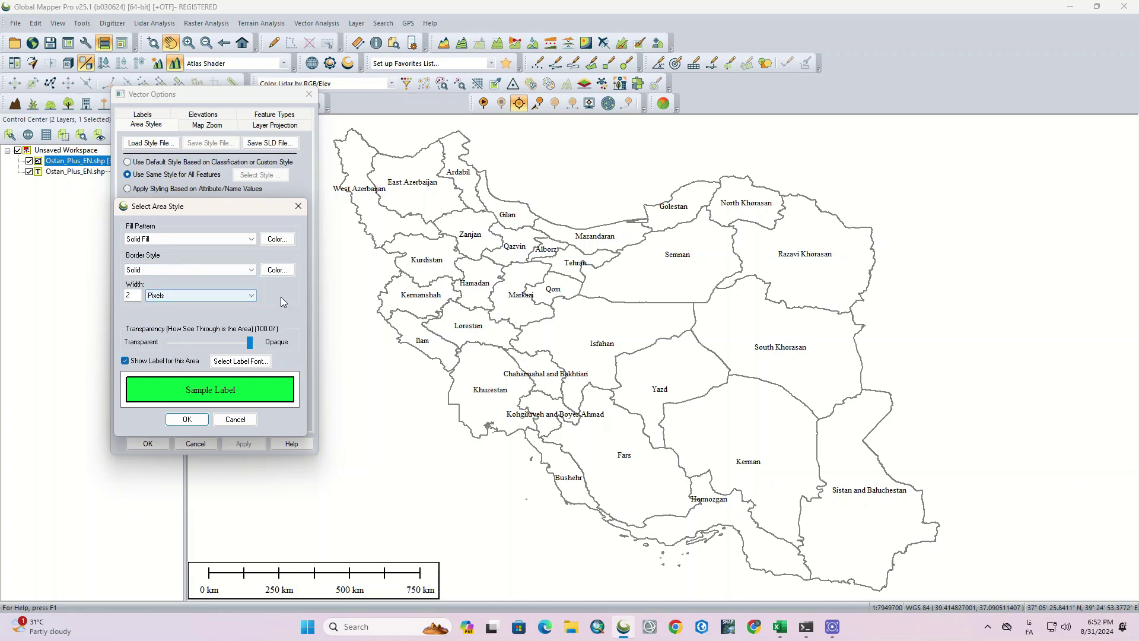
pyautogui.moveTo(249, 344)
pyautogui.mouseDown()
pyautogui.moveTo(159, 343)
pyautogui.moveTo(255, 341)
pyautogui.mouseUp()
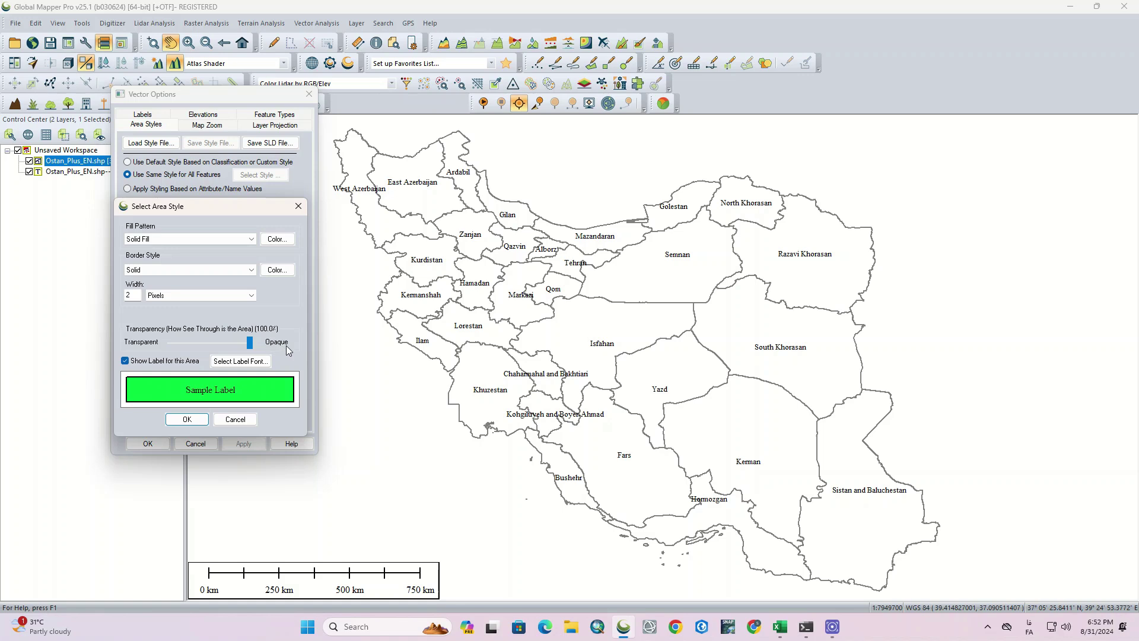
pyautogui.click(187, 419)
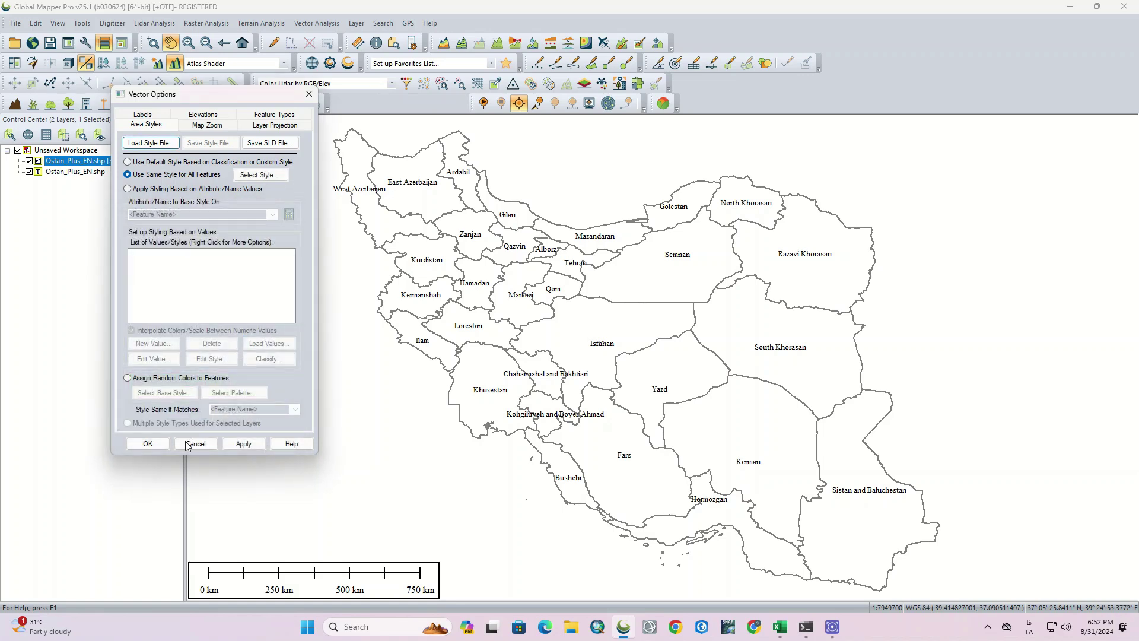
# Apply the green, 2-pixel-bordered shared style to all provinces and close Vector Options
pyautogui.click(244, 443)
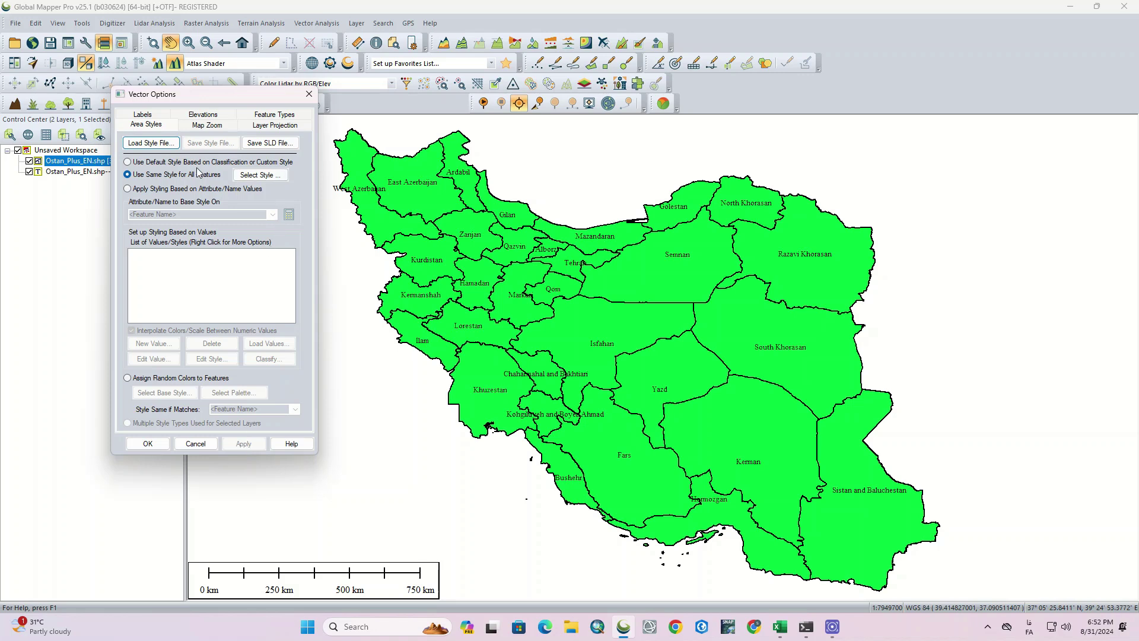
pyautogui.click(149, 118)
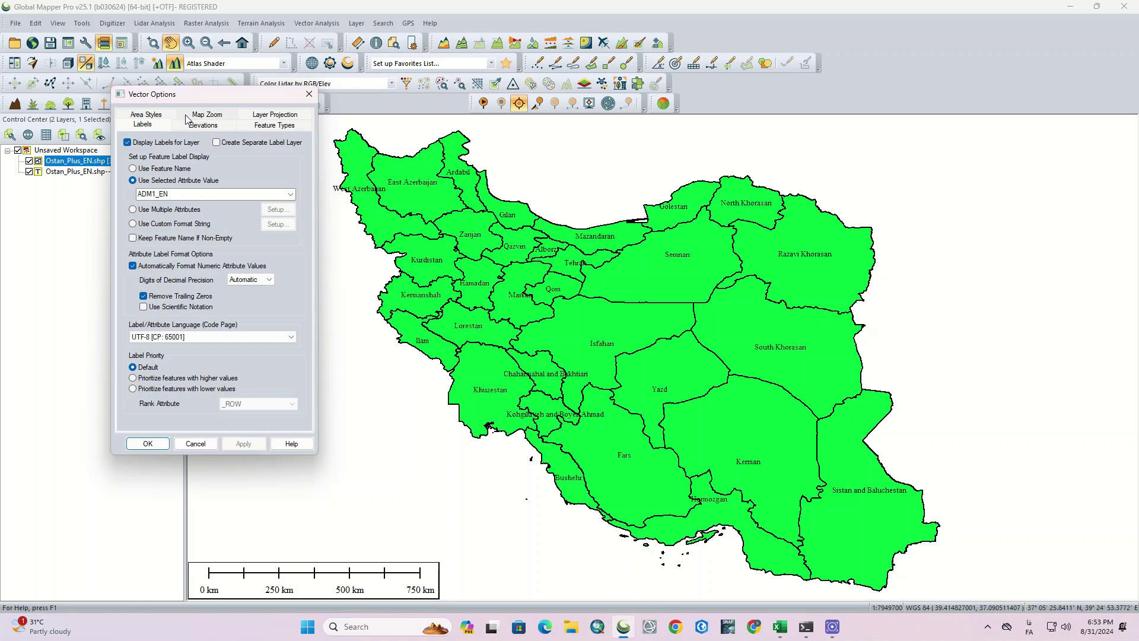
pyautogui.click(149, 114)
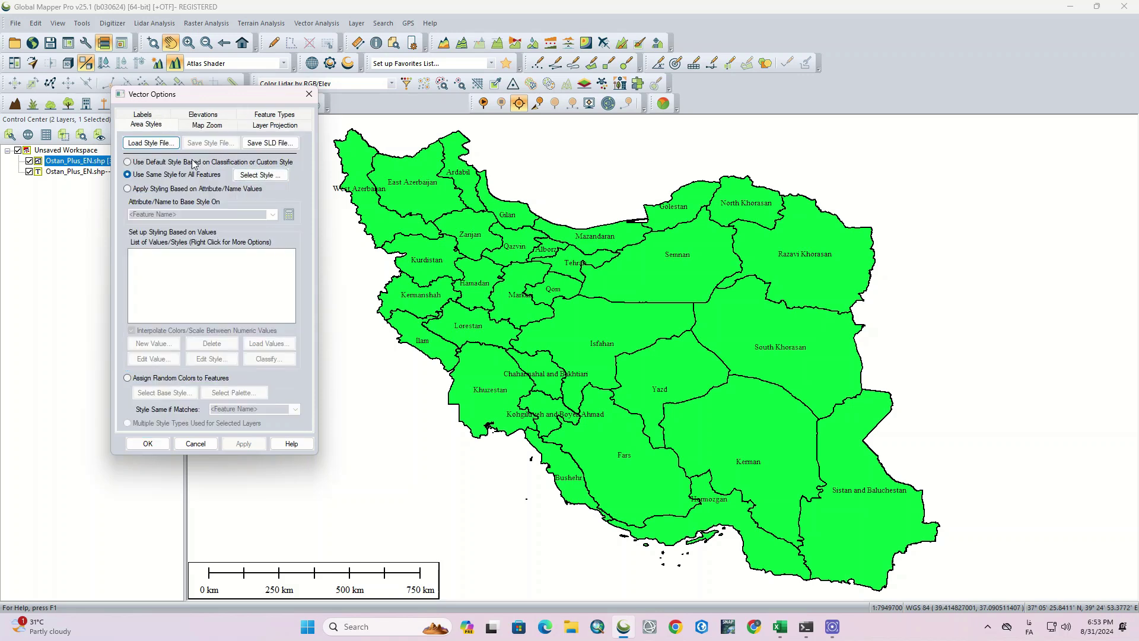
pyautogui.click(179, 188)
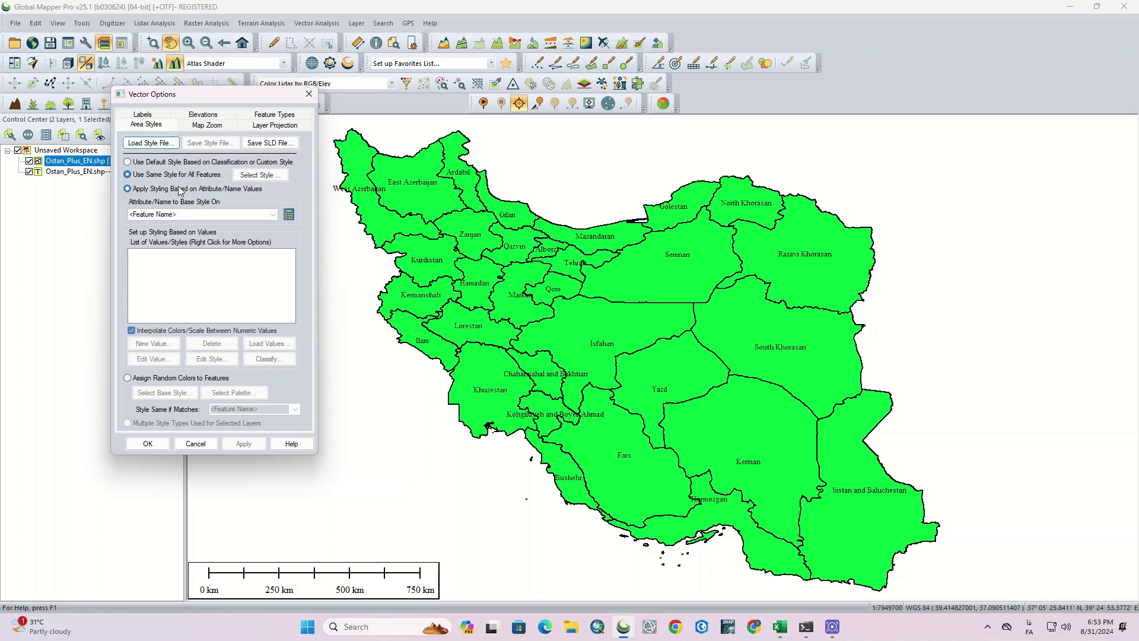
pyautogui.click(174, 174)
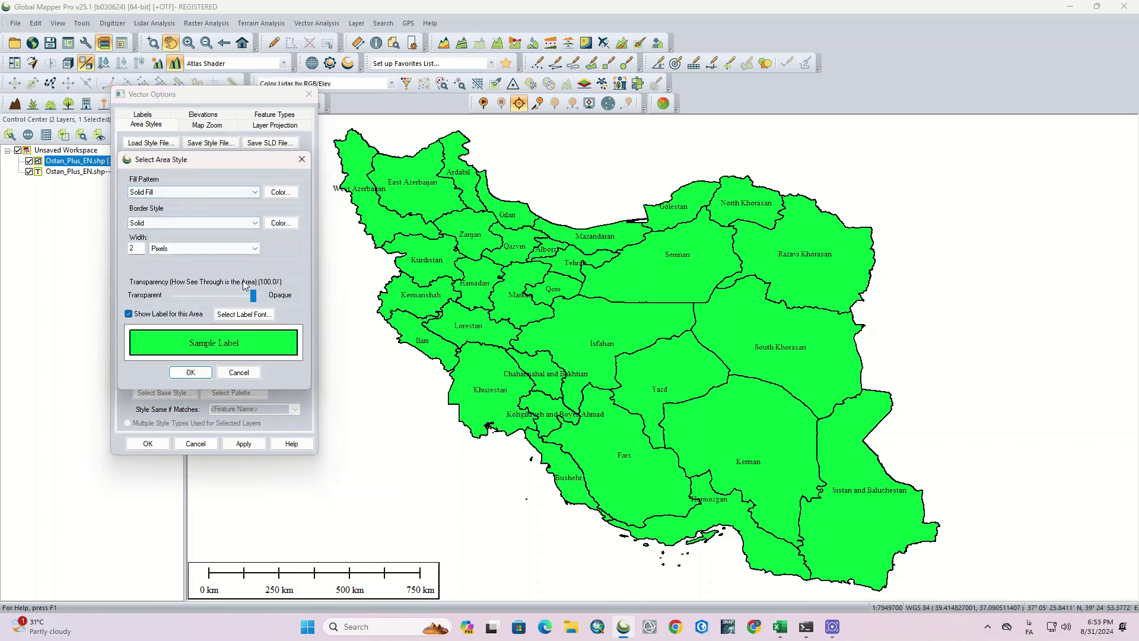
pyautogui.click(189, 365)
pyautogui.click(148, 444)
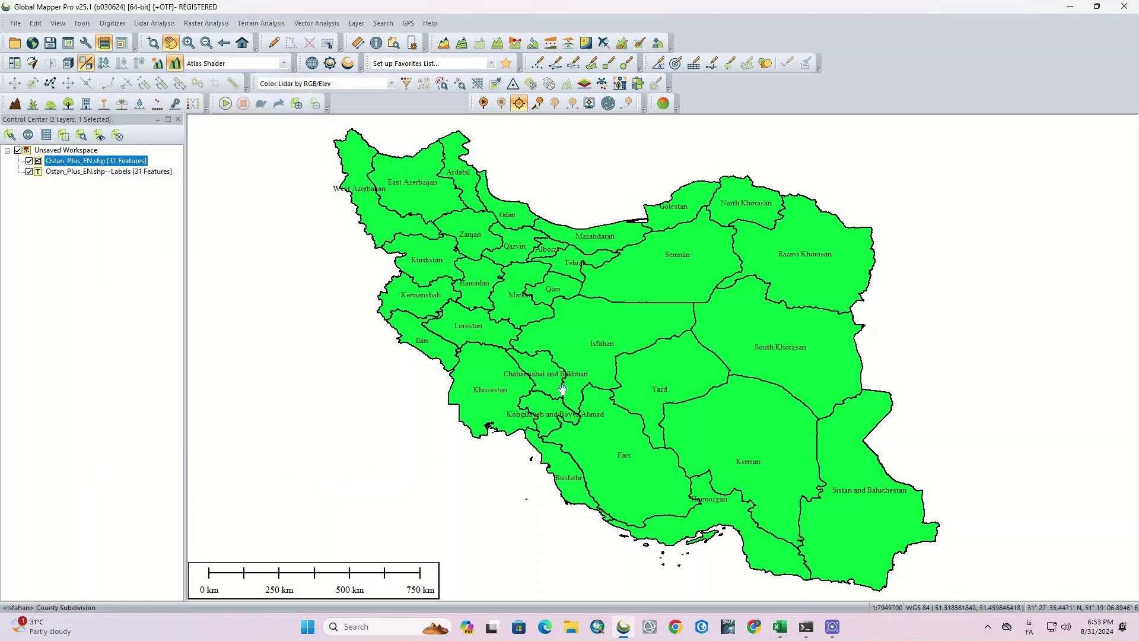
pyautogui.scroll(-1, 497, 336)
pyautogui.scroll(1, 558, 373)
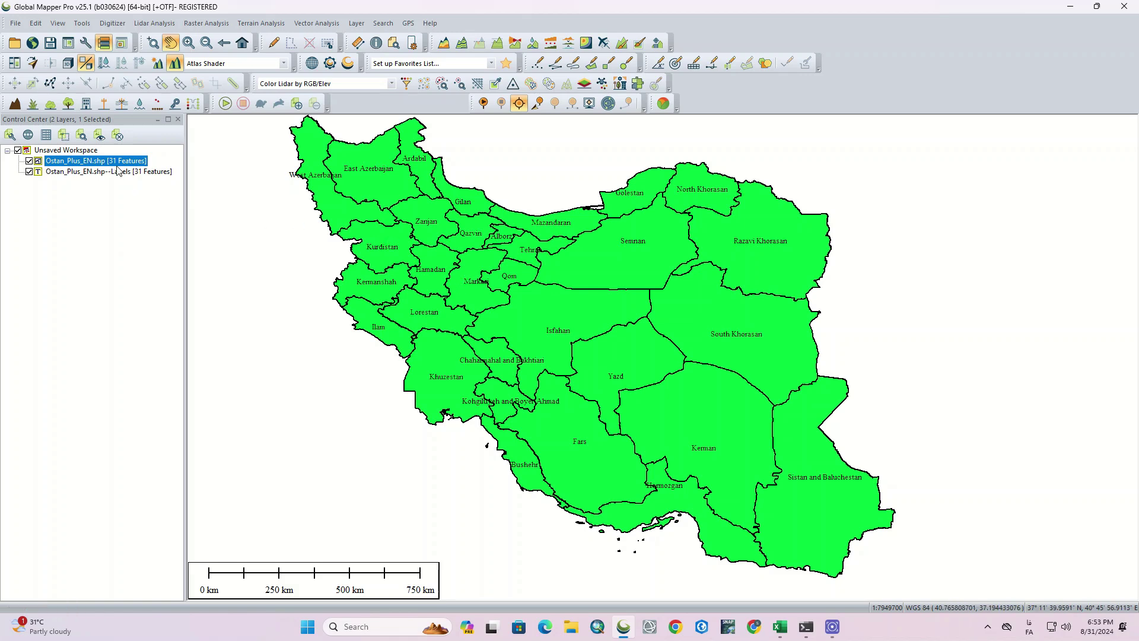
pyautogui.click(29, 162)
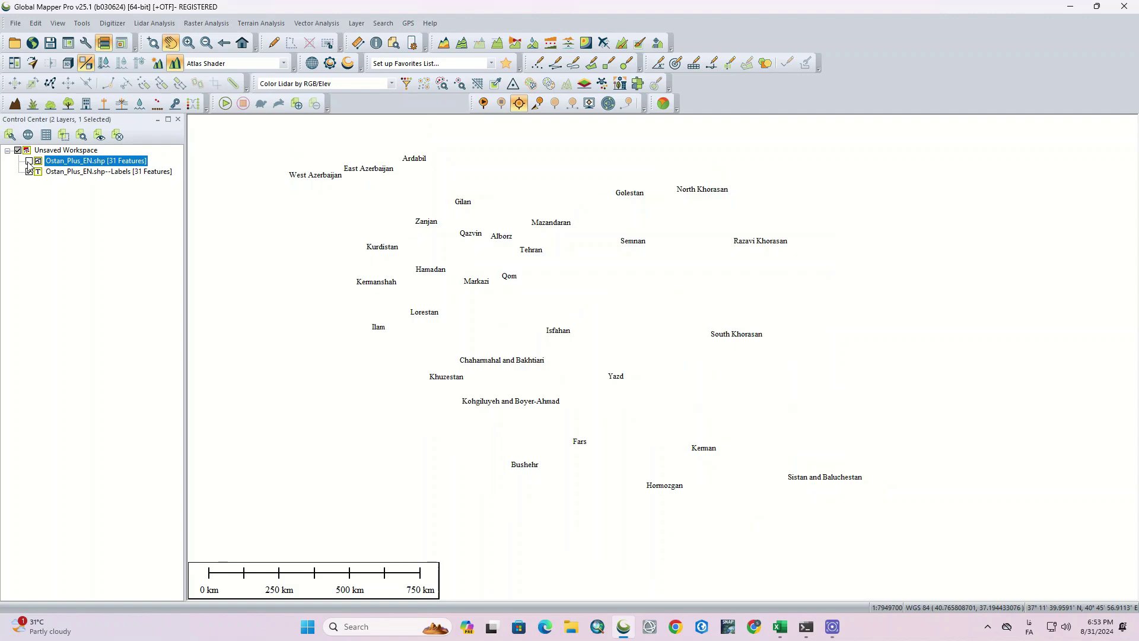
pyautogui.click(28, 161)
pyautogui.click(29, 172)
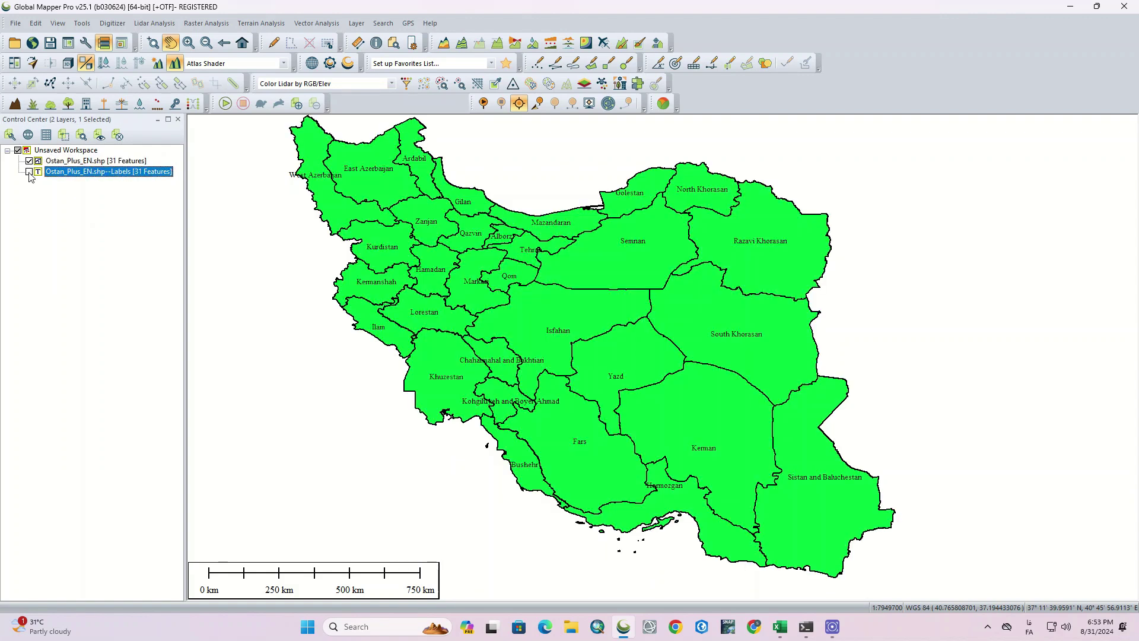
pyautogui.rightClick(86, 161)
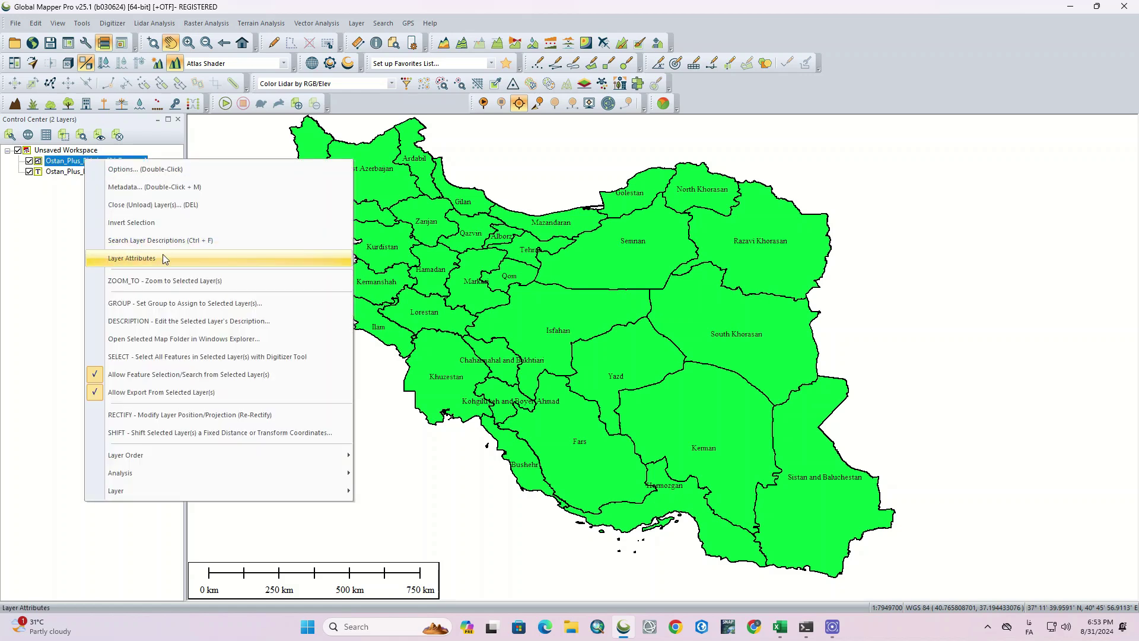
pyautogui.click(209, 258)
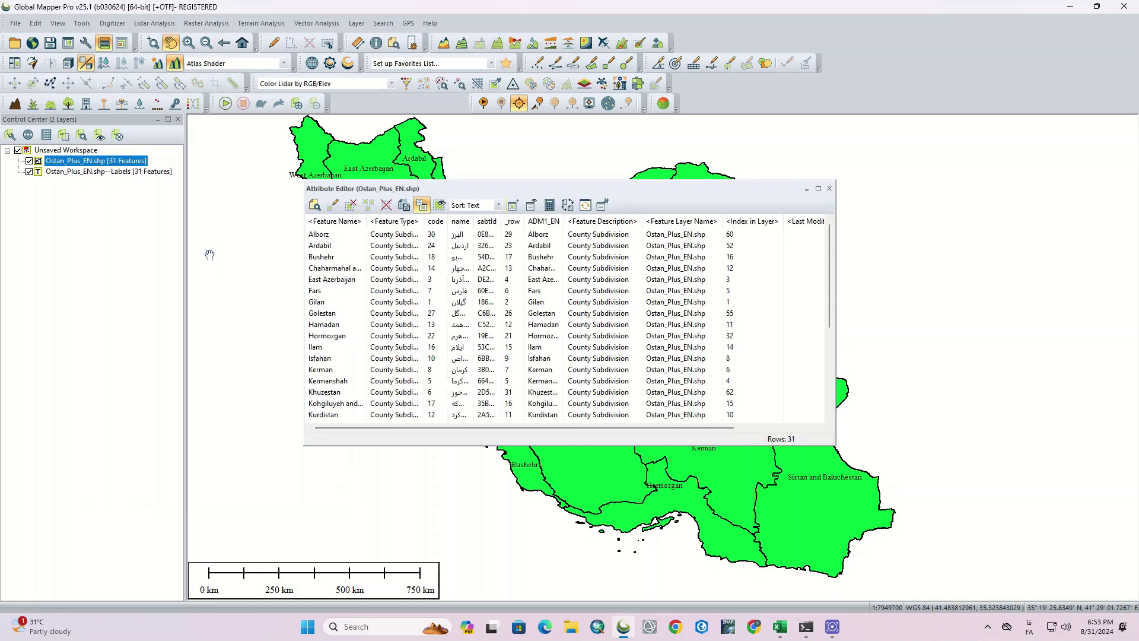
pyautogui.moveTo(480, 189); pyautogui.dragTo(250, 172)
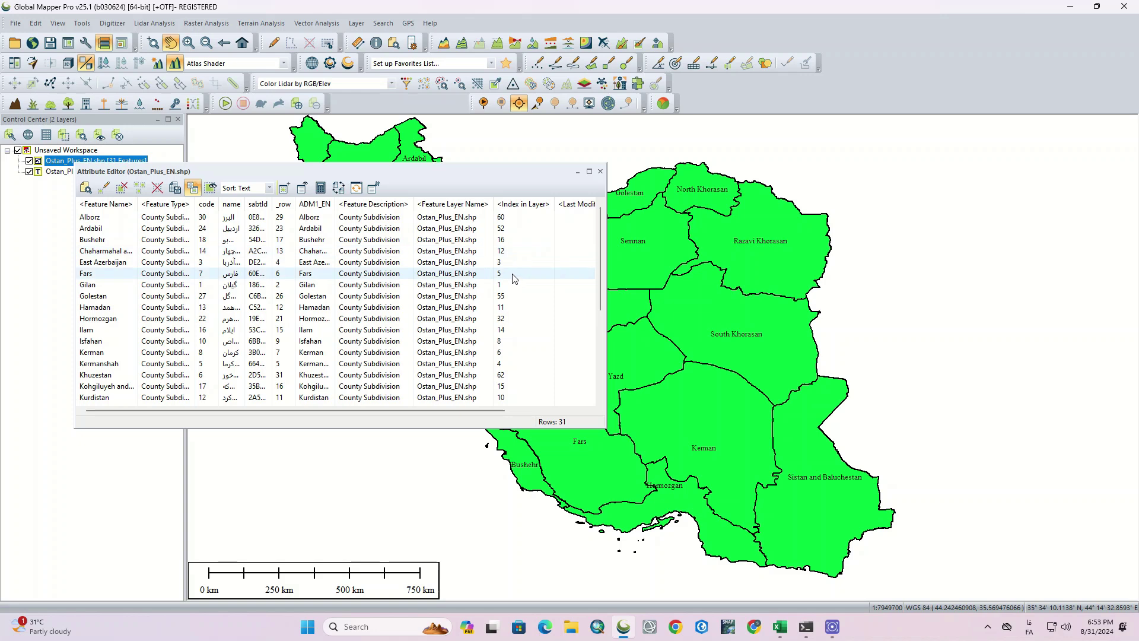
pyautogui.click(182, 174)
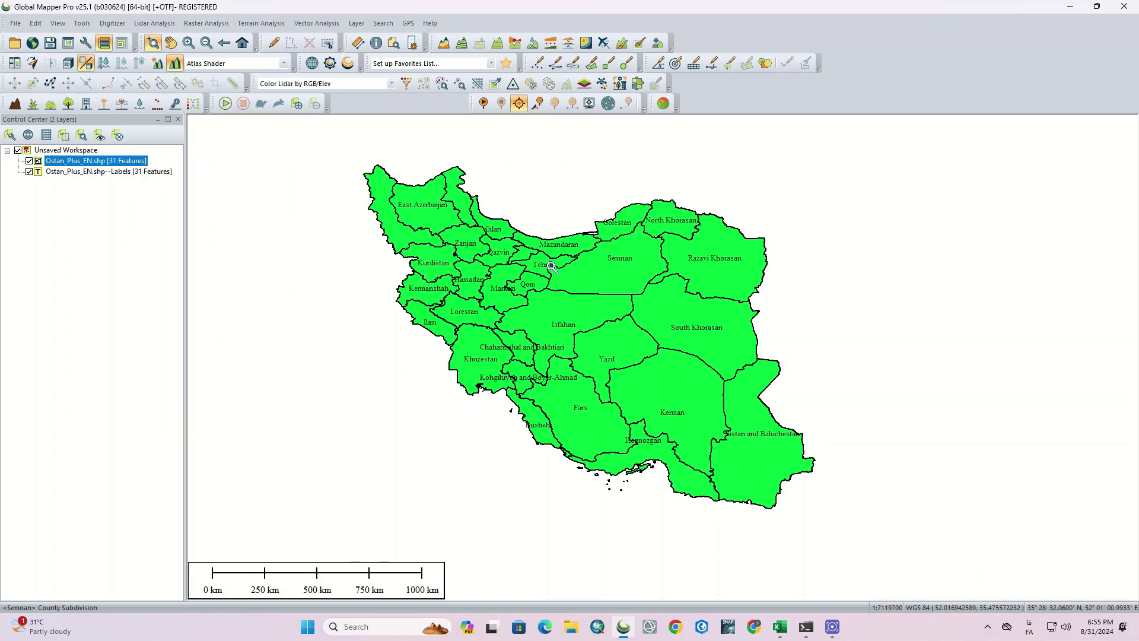
pyautogui.scroll(-2, 532, 267)
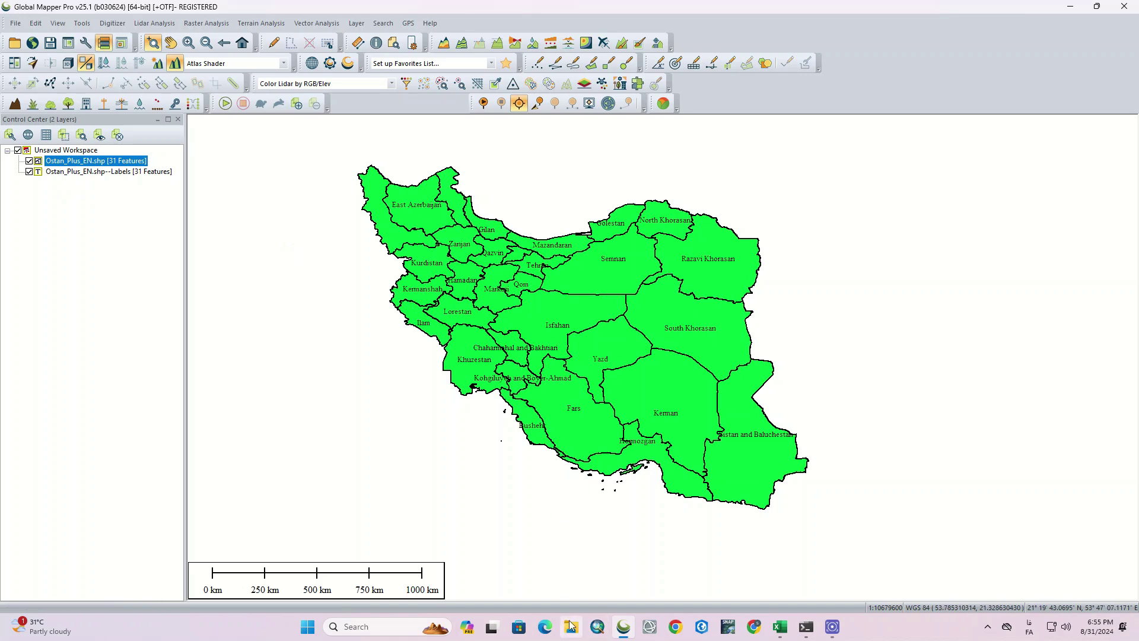
# Load Sentinel-2.tif from Desktop\map shomal using the All Files (*.*) filter
pyautogui.click(16, 24)
pyautogui.click(105, 39)
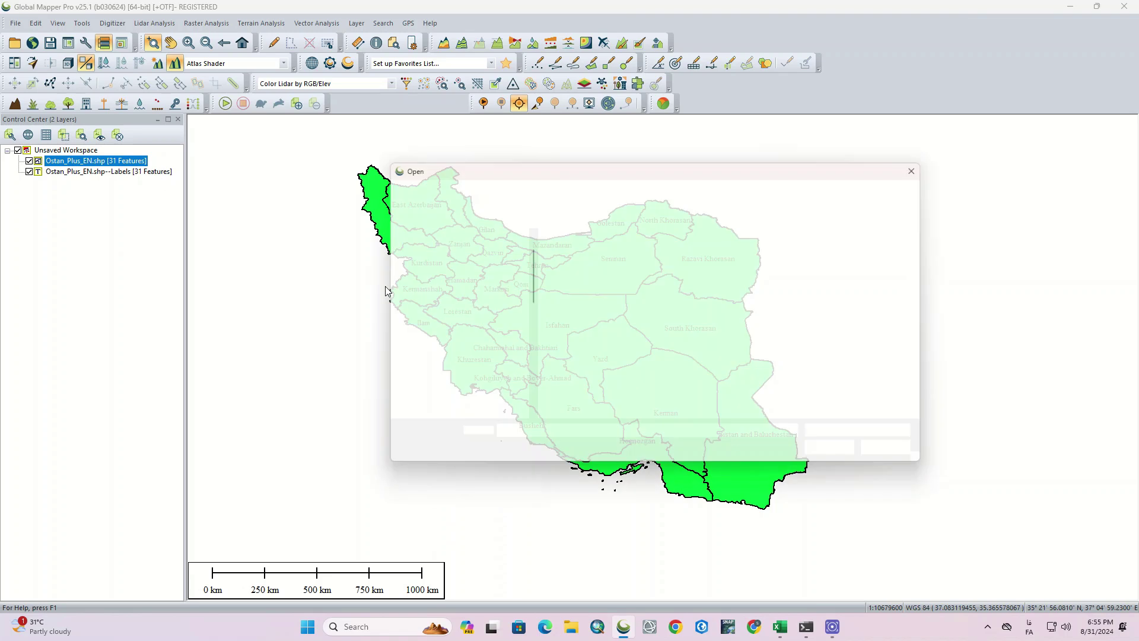
pyautogui.click(424, 272)
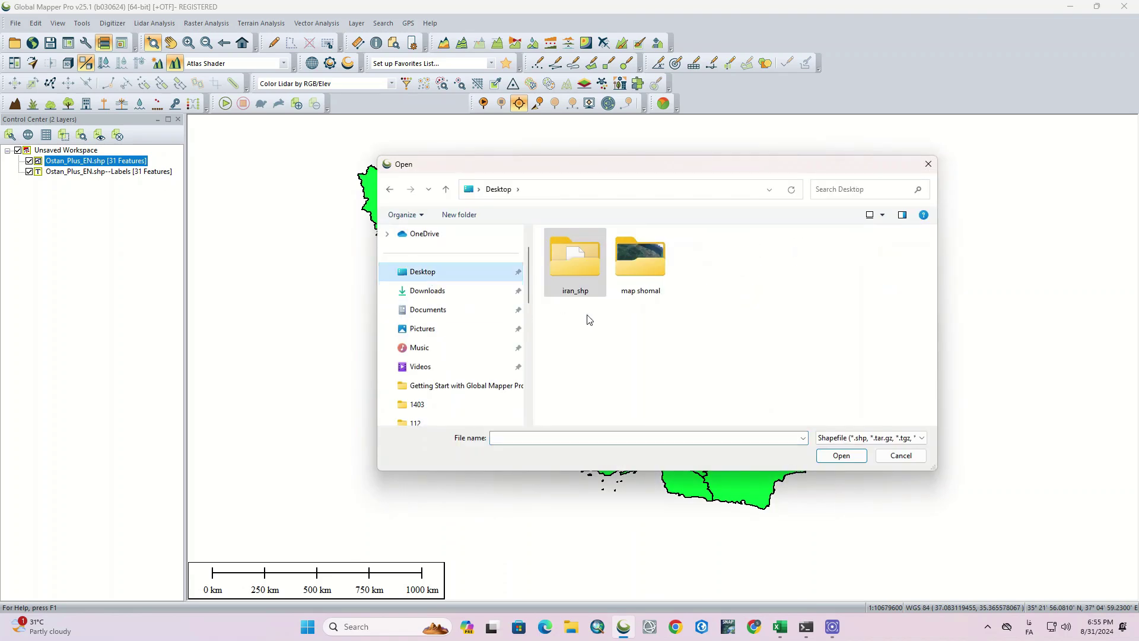
pyautogui.doubleClick(633, 262)
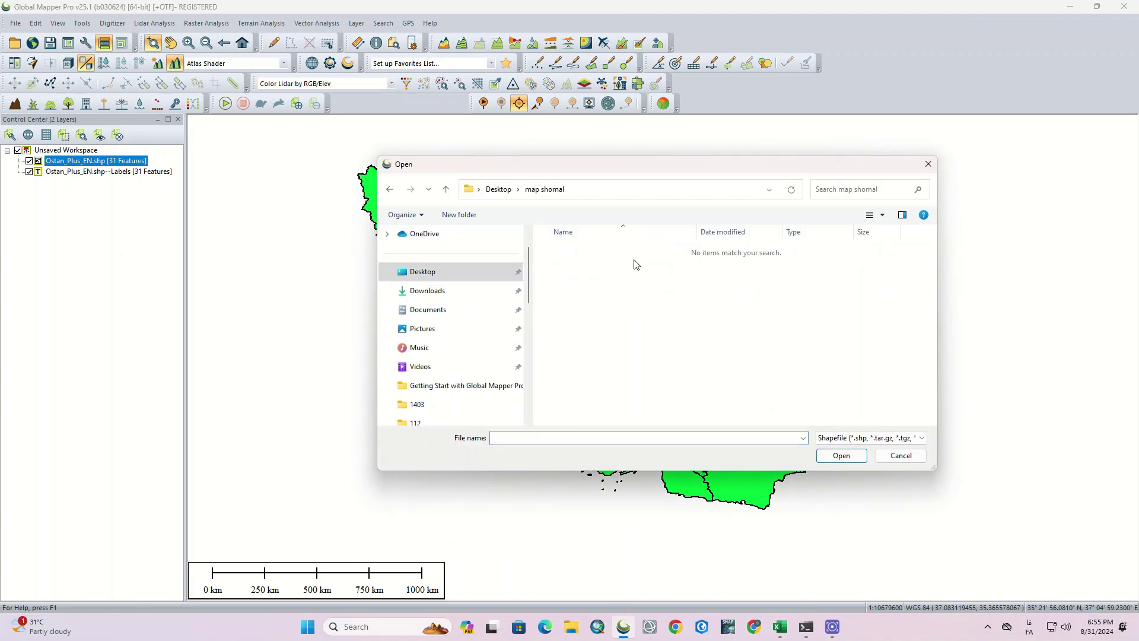
pyautogui.click(832, 439)
pyautogui.scroll(20, 862, 393)
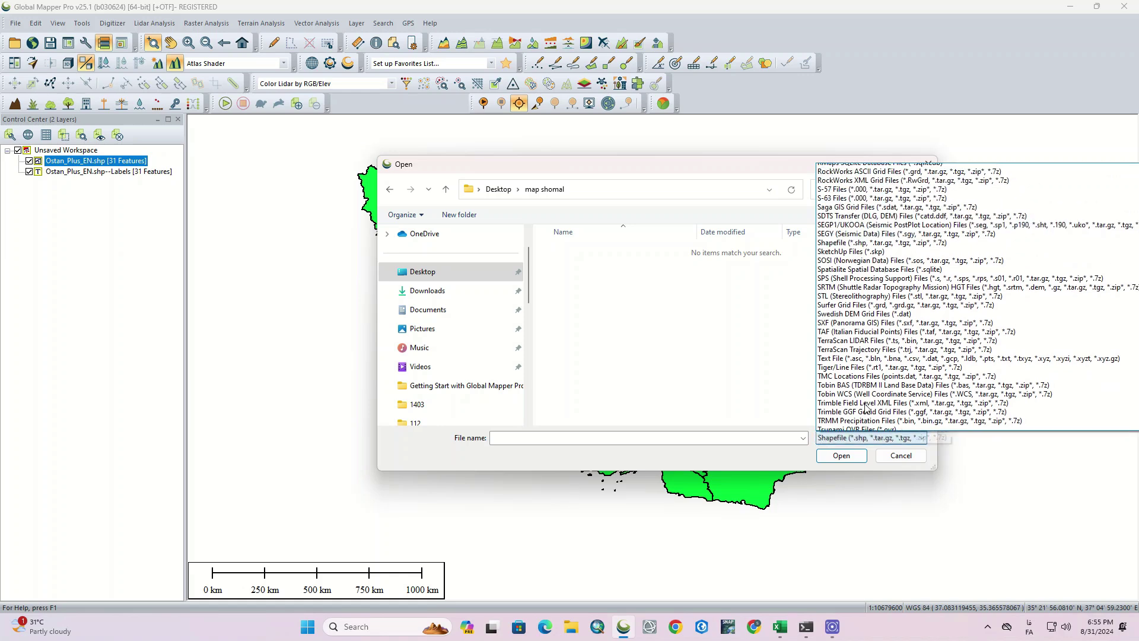
pyautogui.scroll(20, 863, 394)
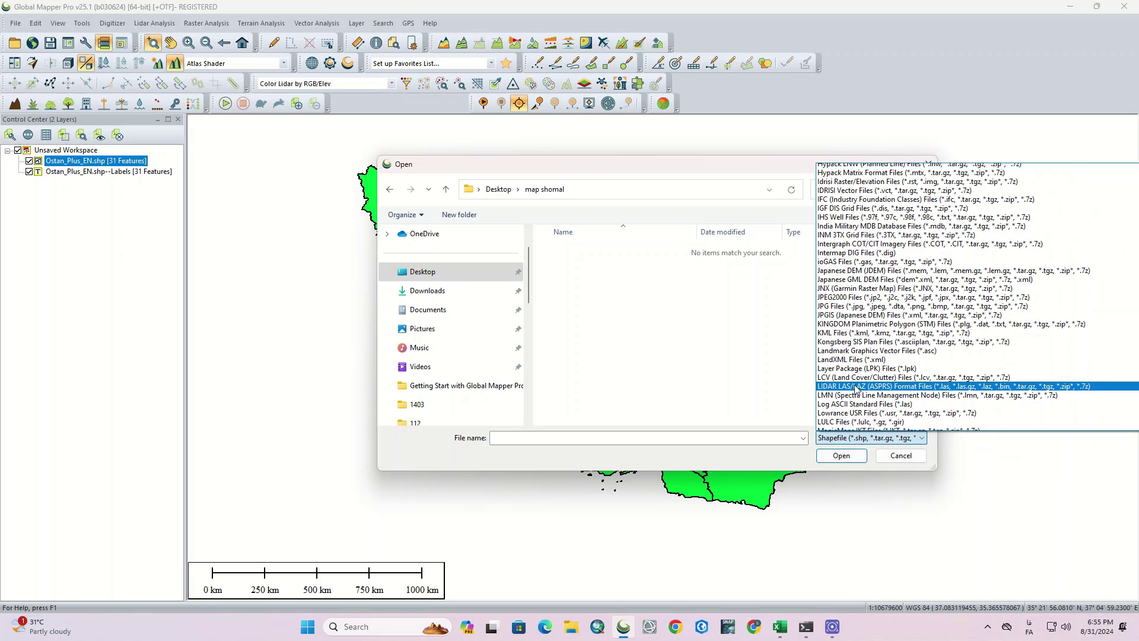
pyautogui.scroll(20, 929, 250)
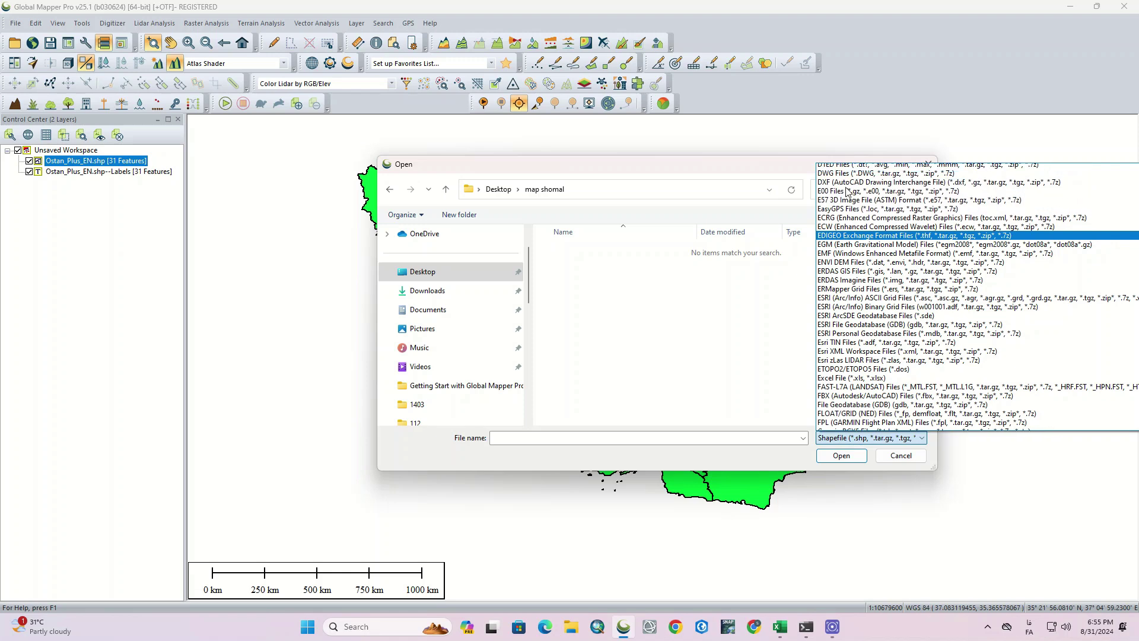
pyautogui.scroll(5, 850, 204)
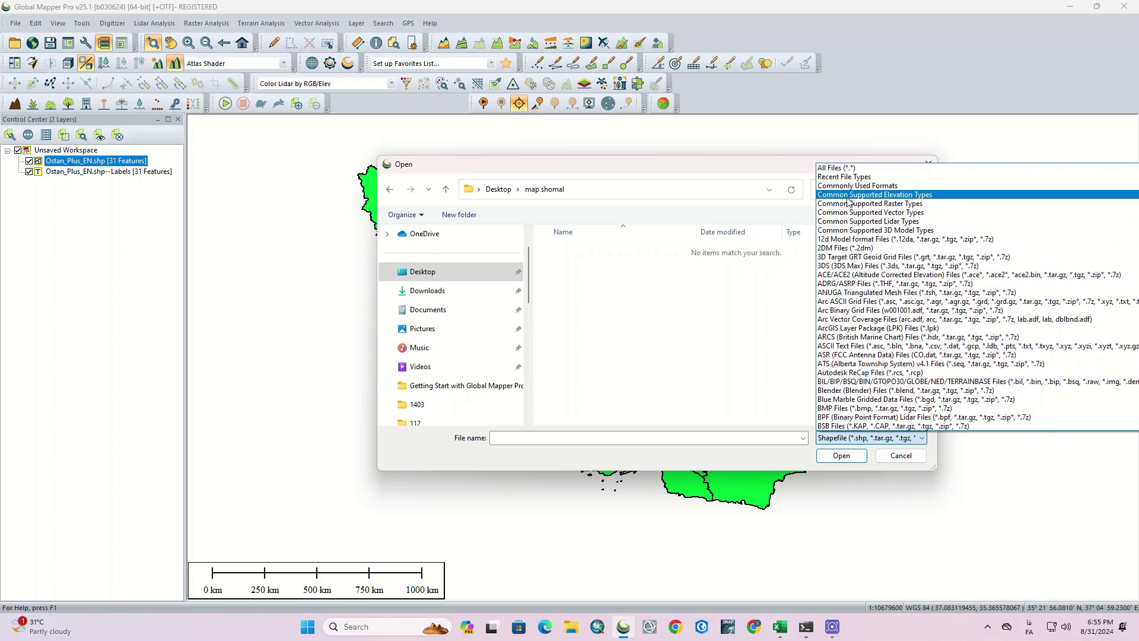
pyautogui.click(849, 166)
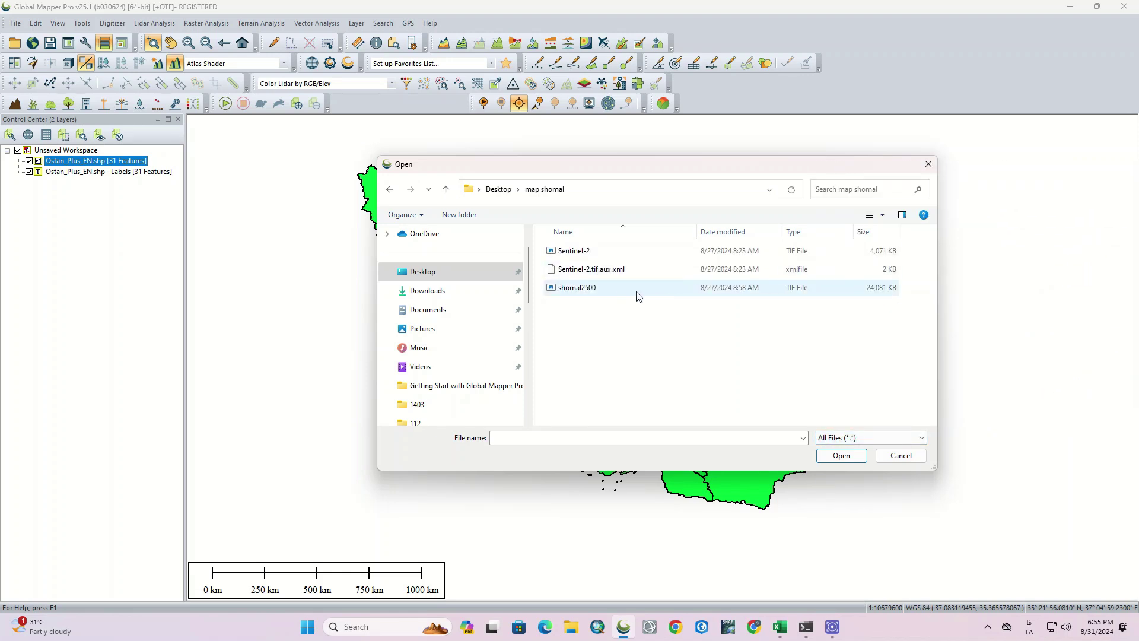
pyautogui.doubleClick(649, 251)
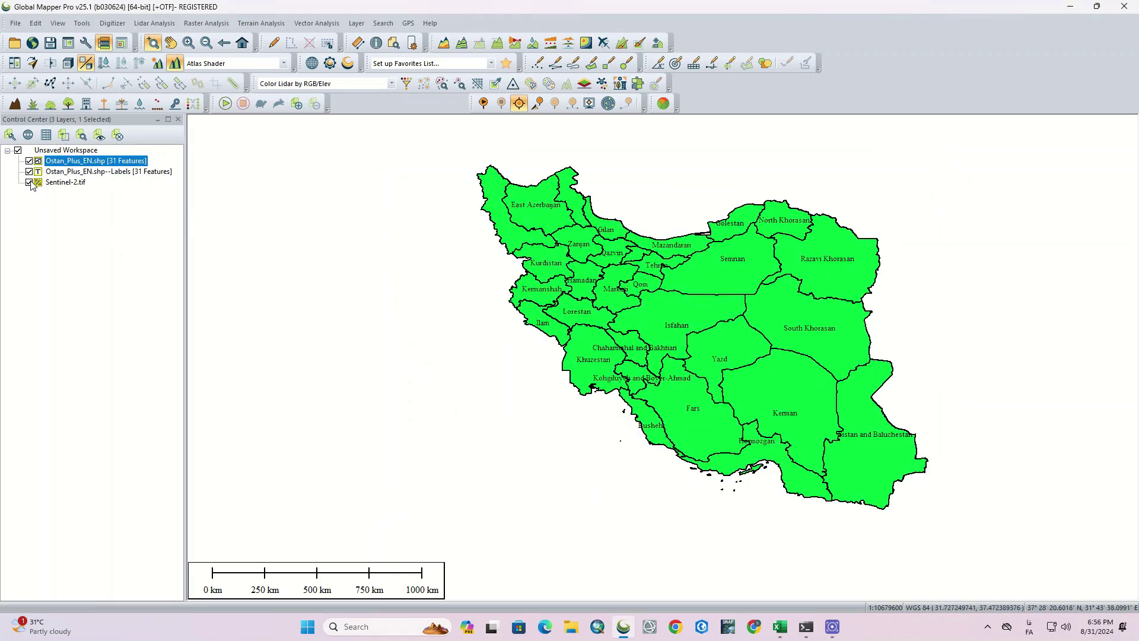
# Hide the province polygon and label layers and zoom to the Sentinel-2 image extent
pyautogui.click(29, 161)
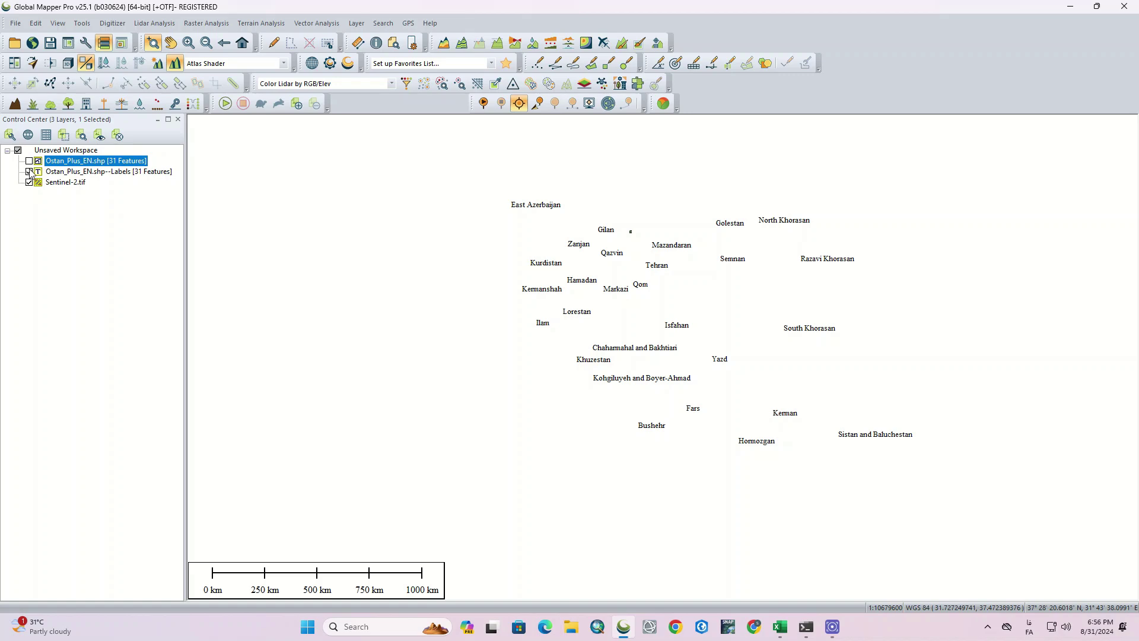
pyautogui.click(29, 171)
pyautogui.rightClick(49, 184)
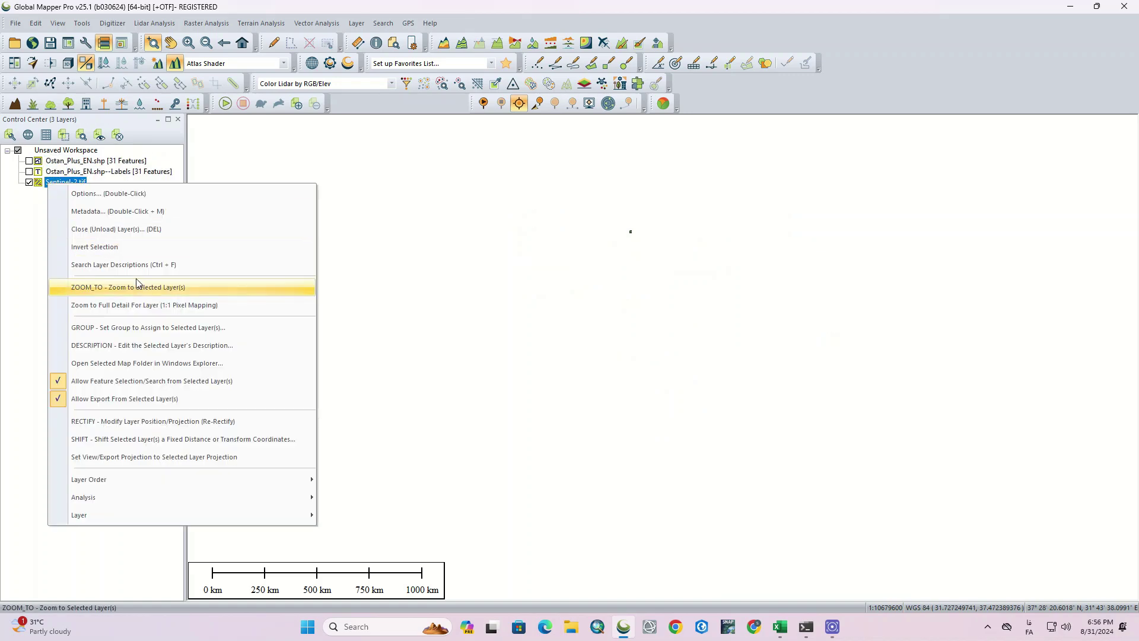
pyautogui.click(194, 287)
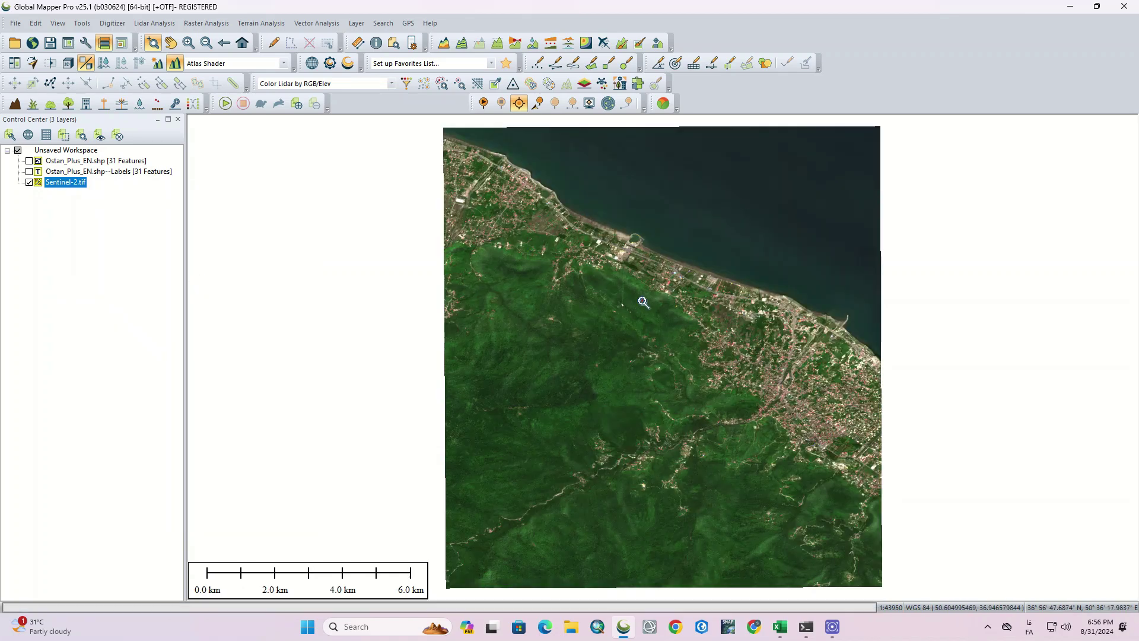
pyautogui.scroll(3, 644, 301)
pyautogui.scroll(-1, 619, 435)
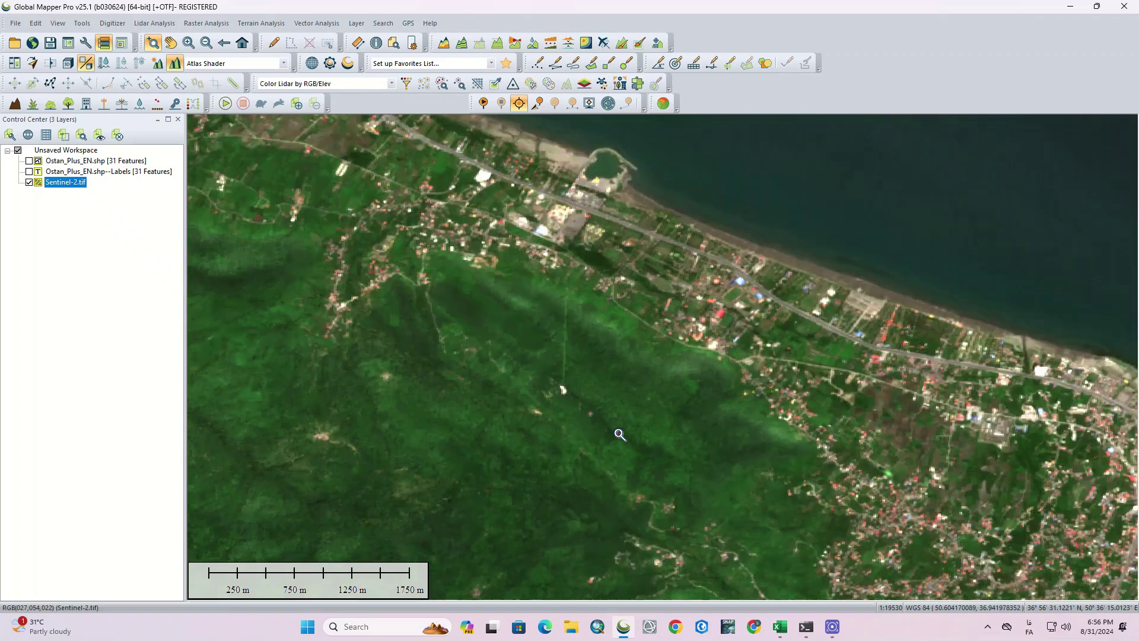